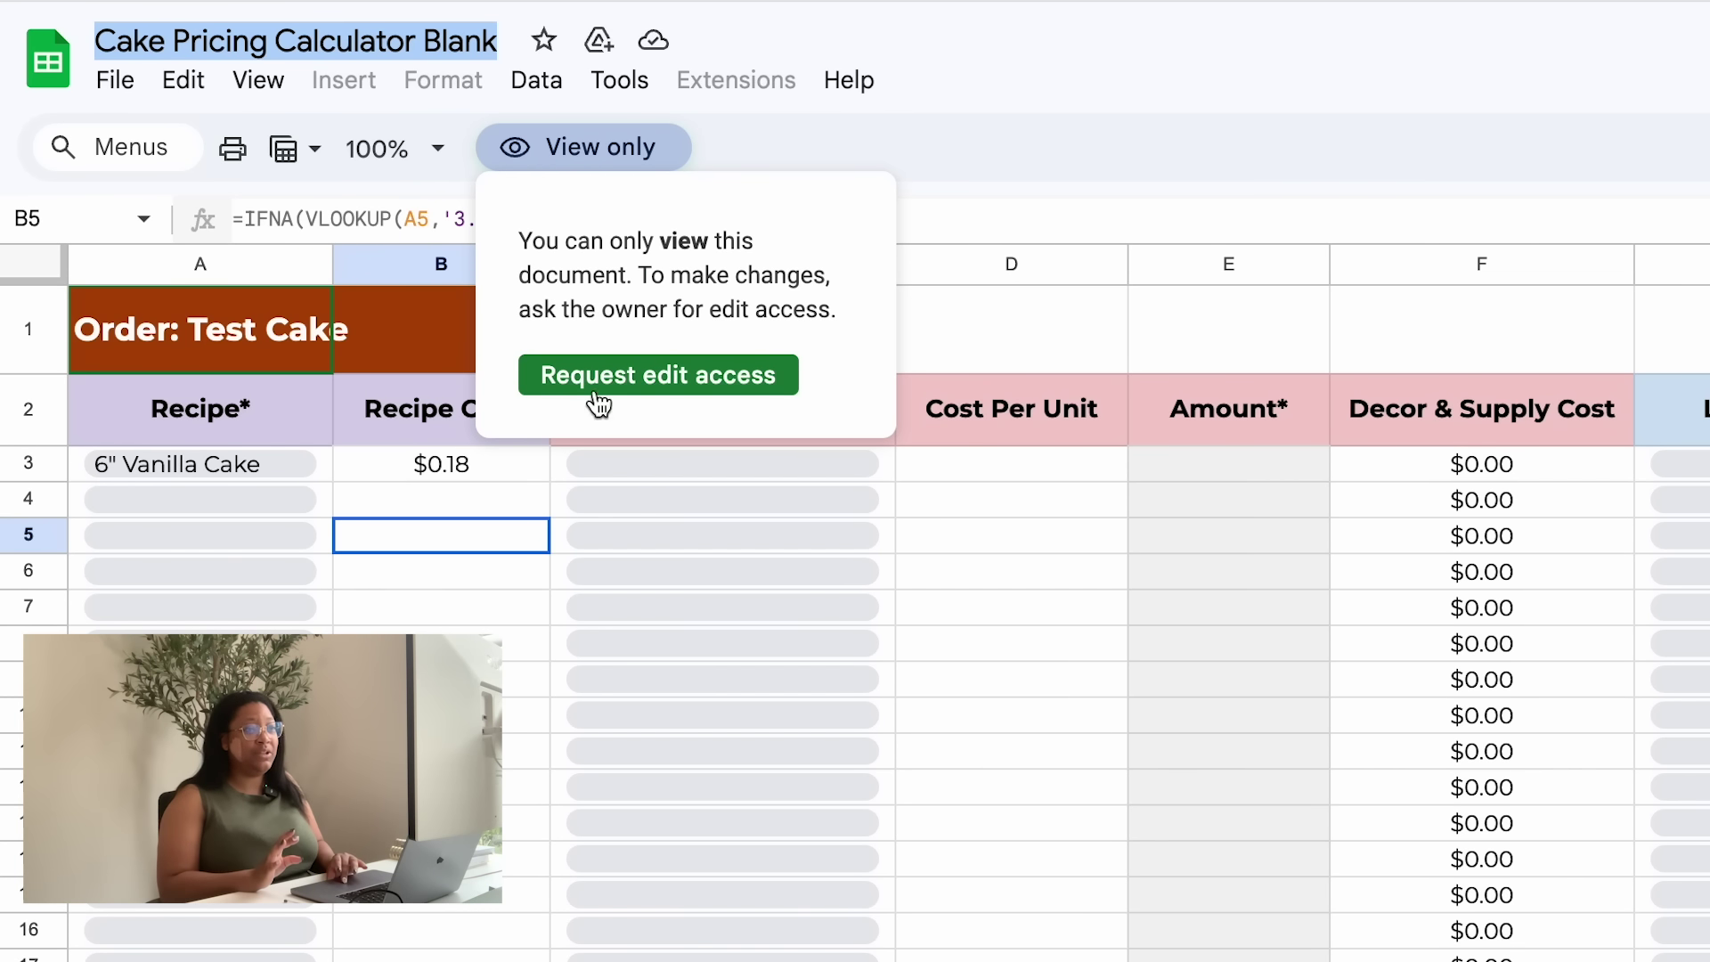
# - Dismiss the edit-access notice and examine the Cake Quotes sheet's cost columns and HOW TO USE notes
pyautogui.click(784, 150)
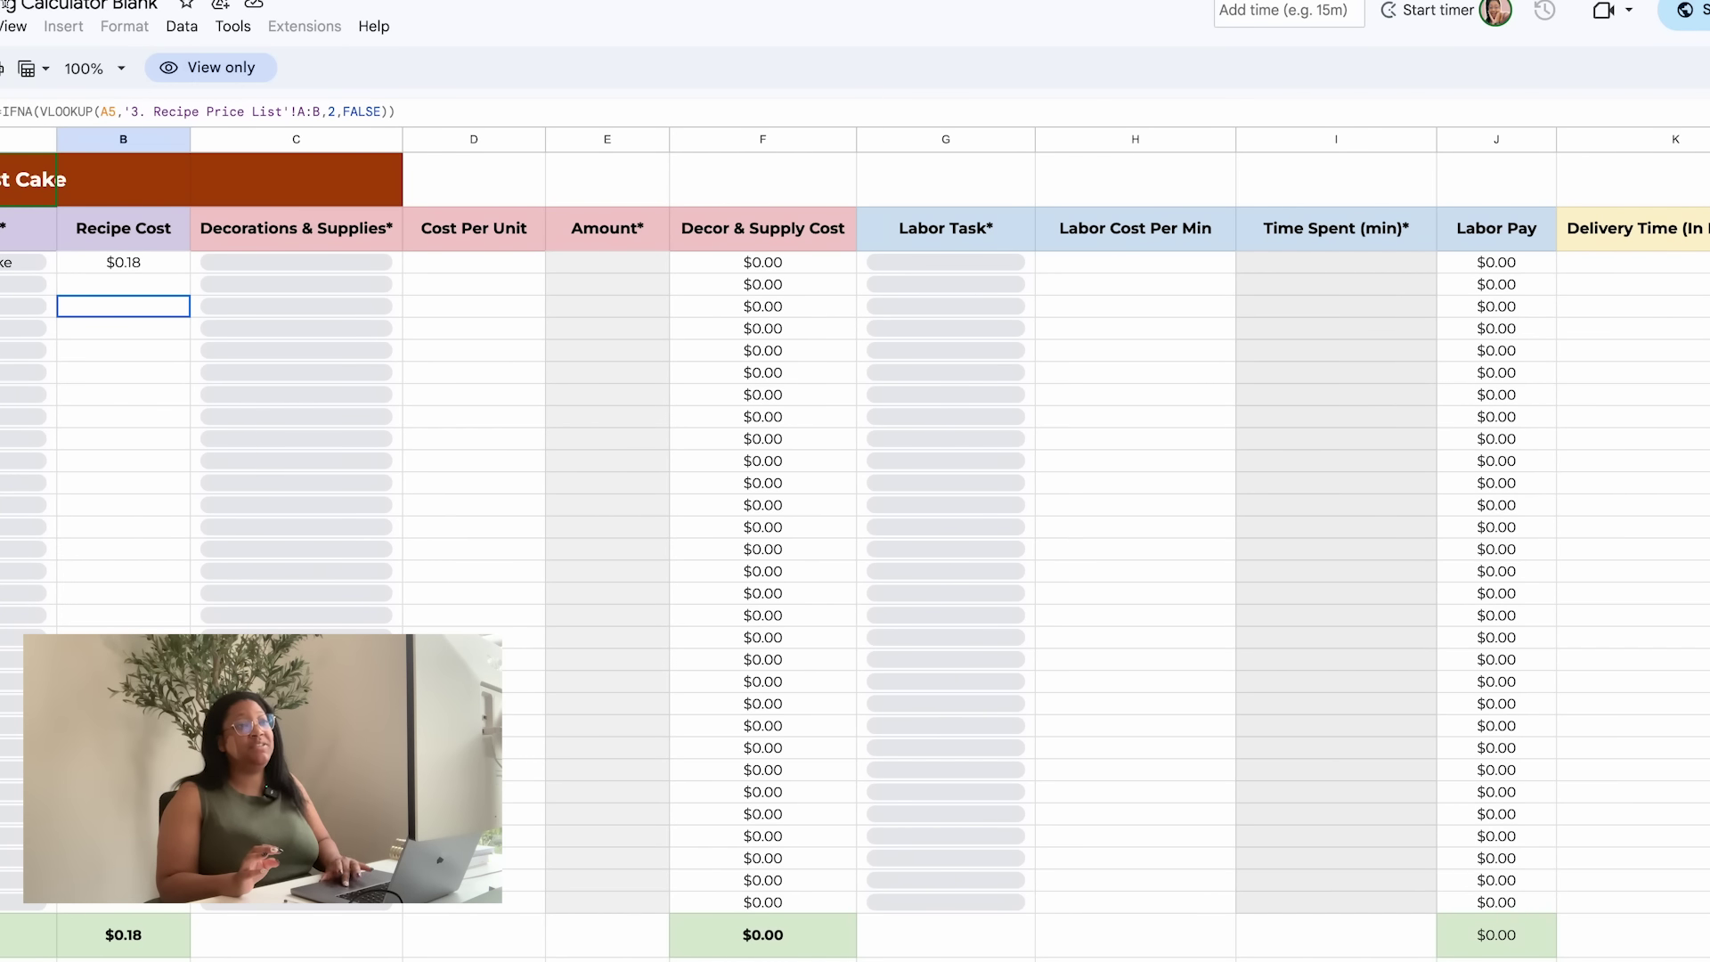
pyautogui.moveTo(2, 8); pyautogui.dragTo(172, 7)
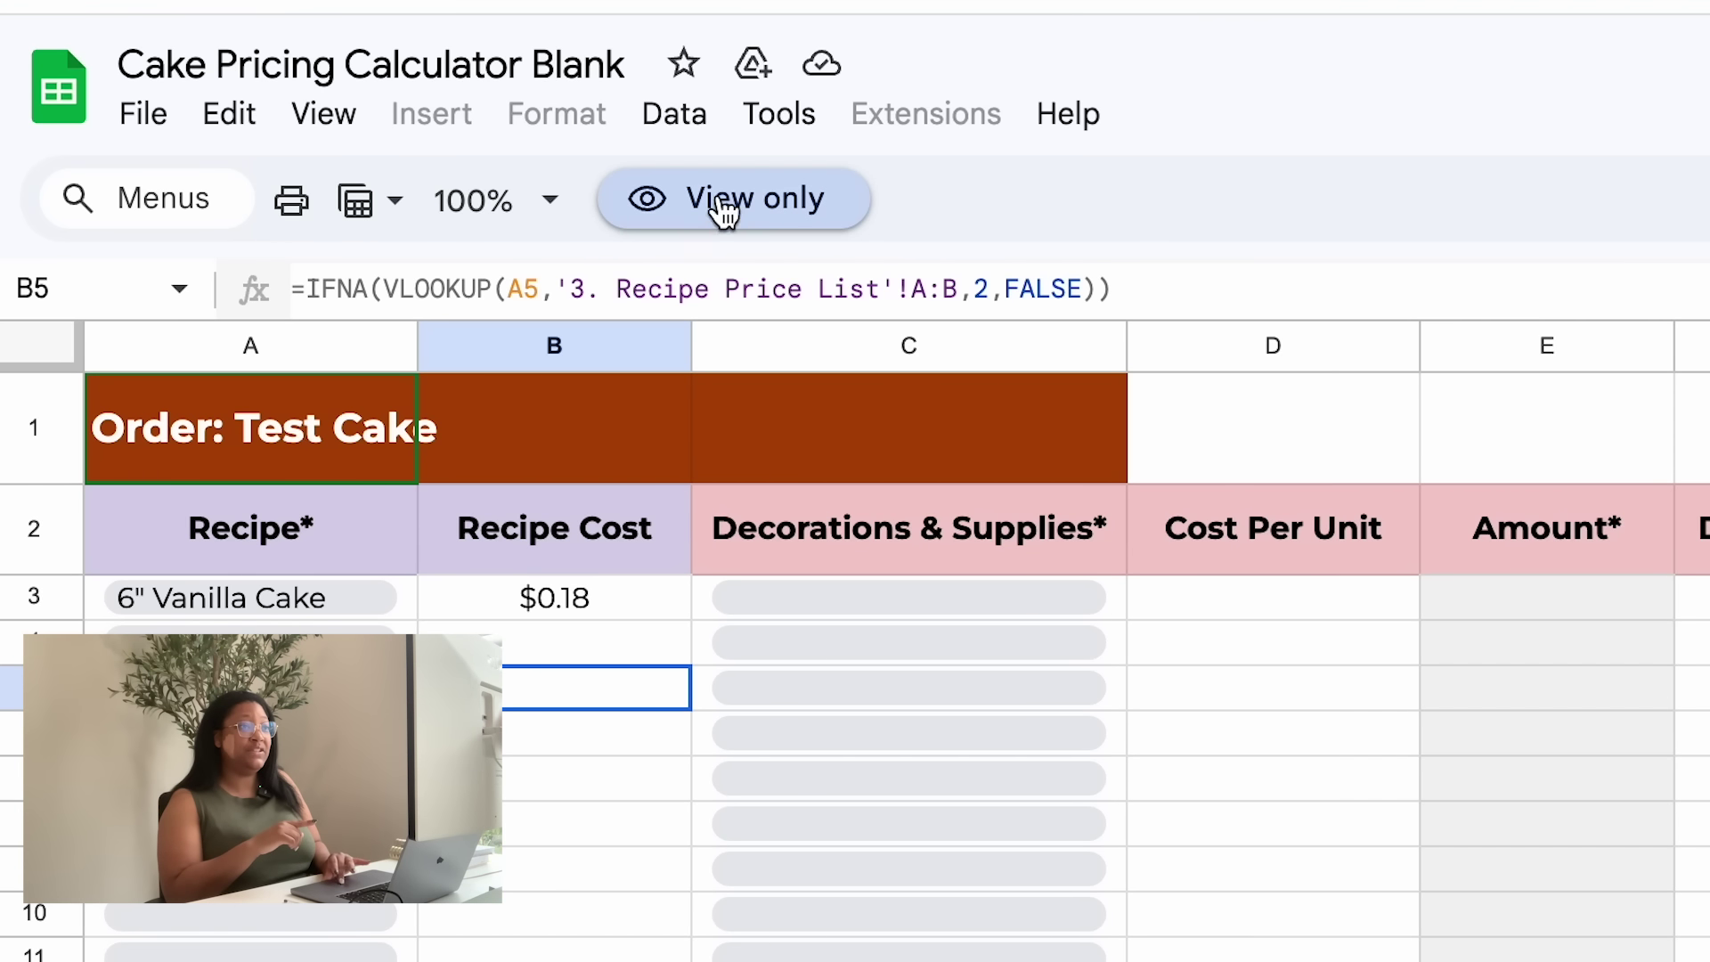
pyautogui.moveTo(126, 65); pyautogui.dragTo(612, 64)
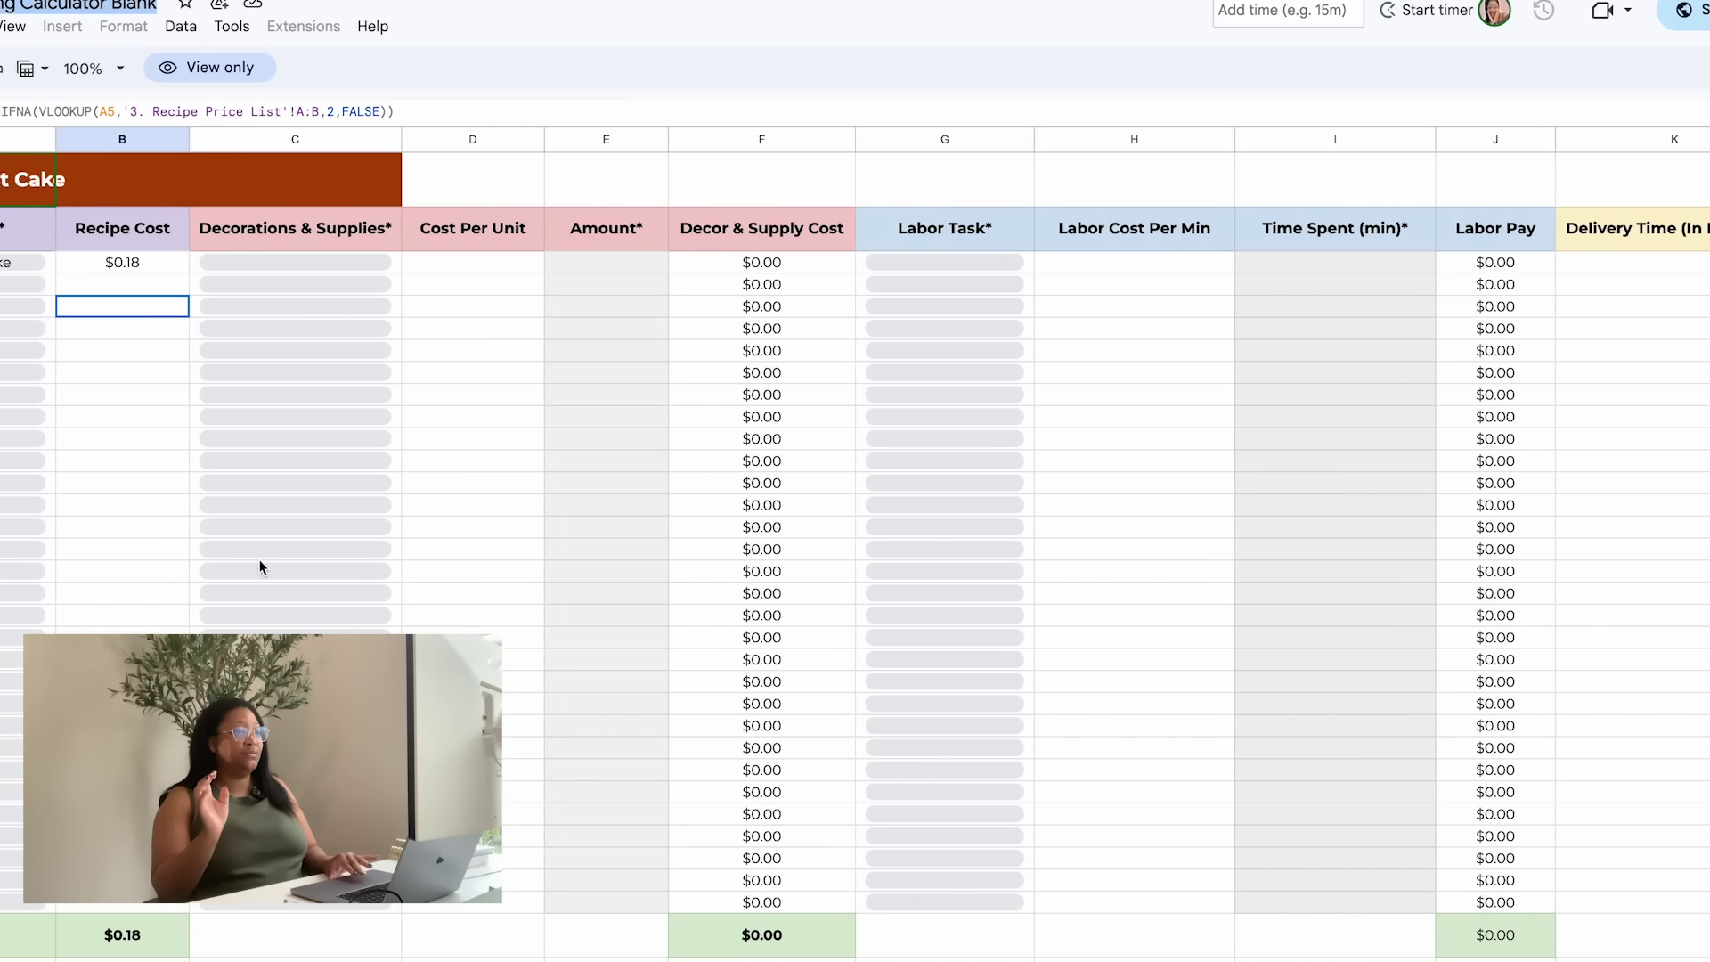
pyautogui.hscroll(3, 259, 566)
pyautogui.hscroll(-3, 259, 567)
pyautogui.scroll(-10, 259, 566)
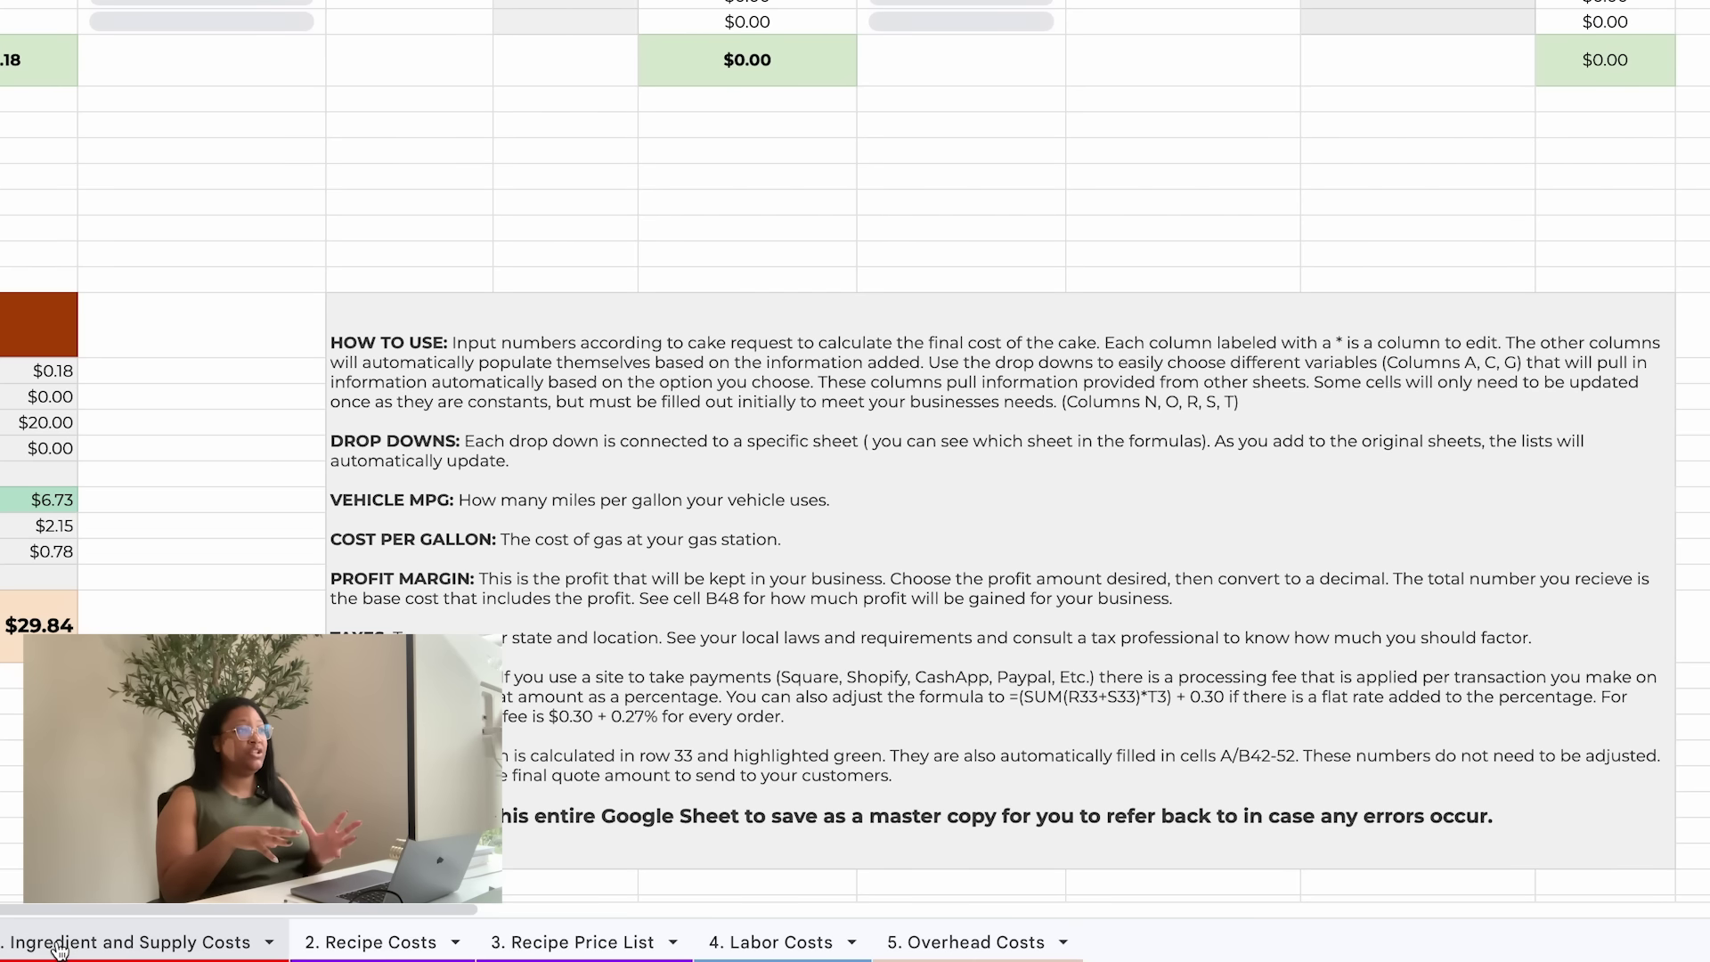
# - Review the ingredient, unit of measurement, cost and unit amount columns on the 1. Ingredient and Supply Costs sheet
pyautogui.scroll(10, 133, 534)
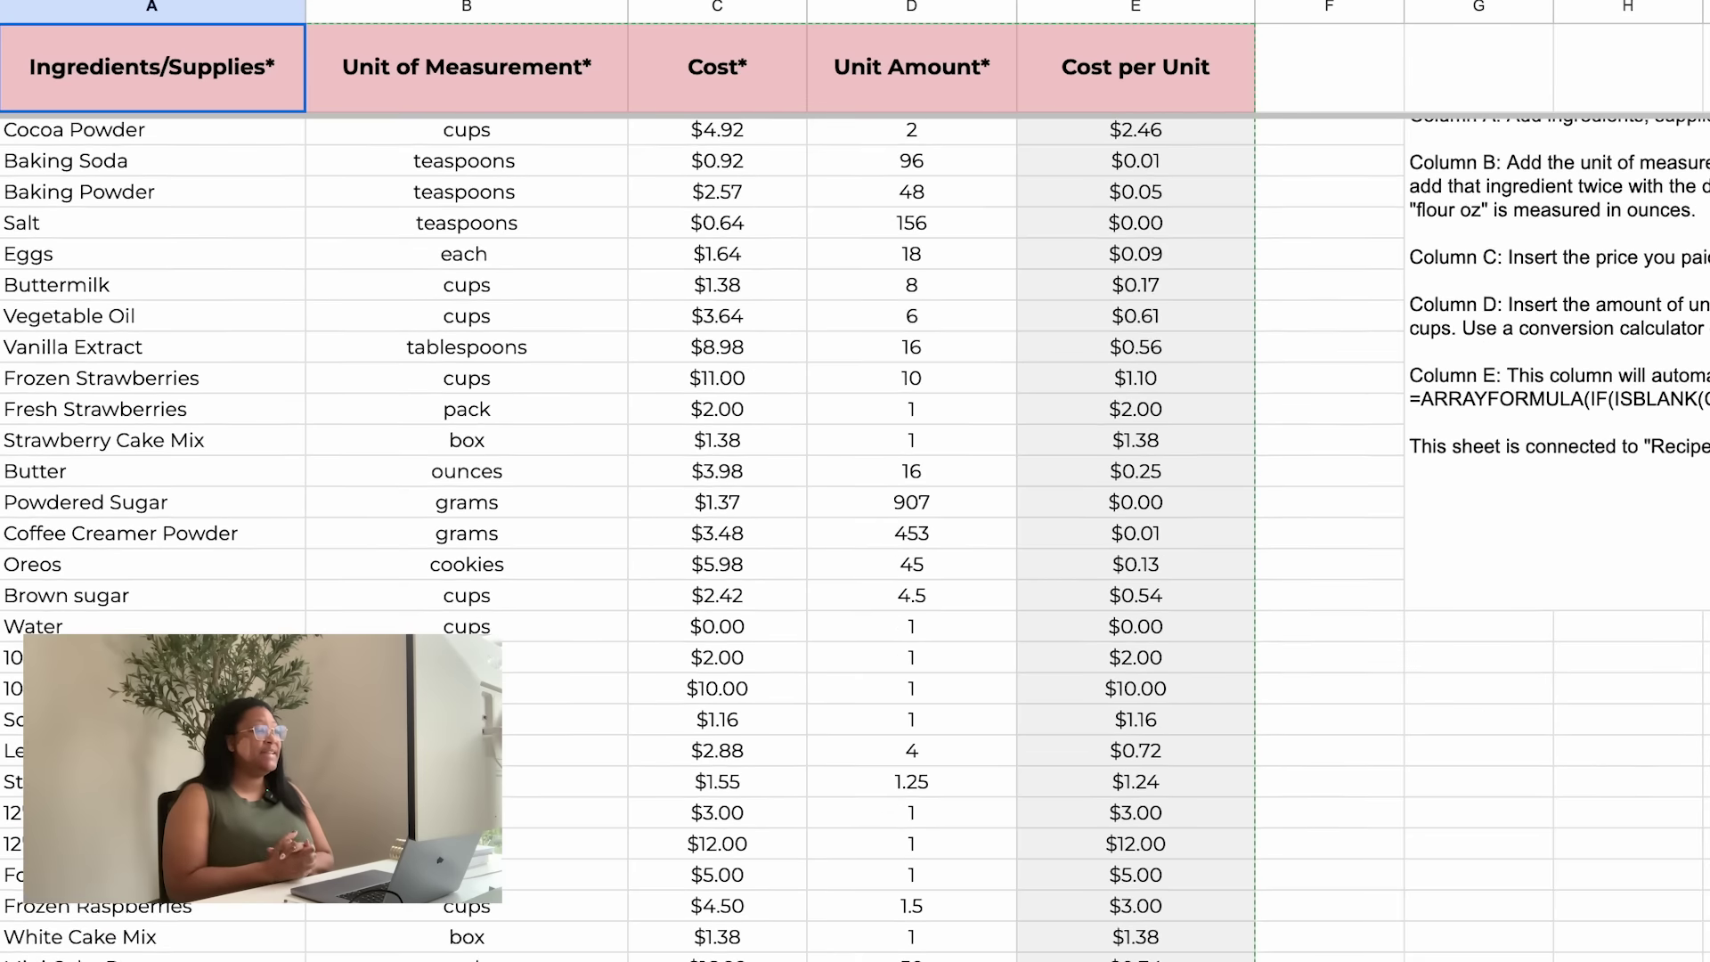
pyautogui.scroll(-2, 48, 399)
pyautogui.scroll(3, 48, 399)
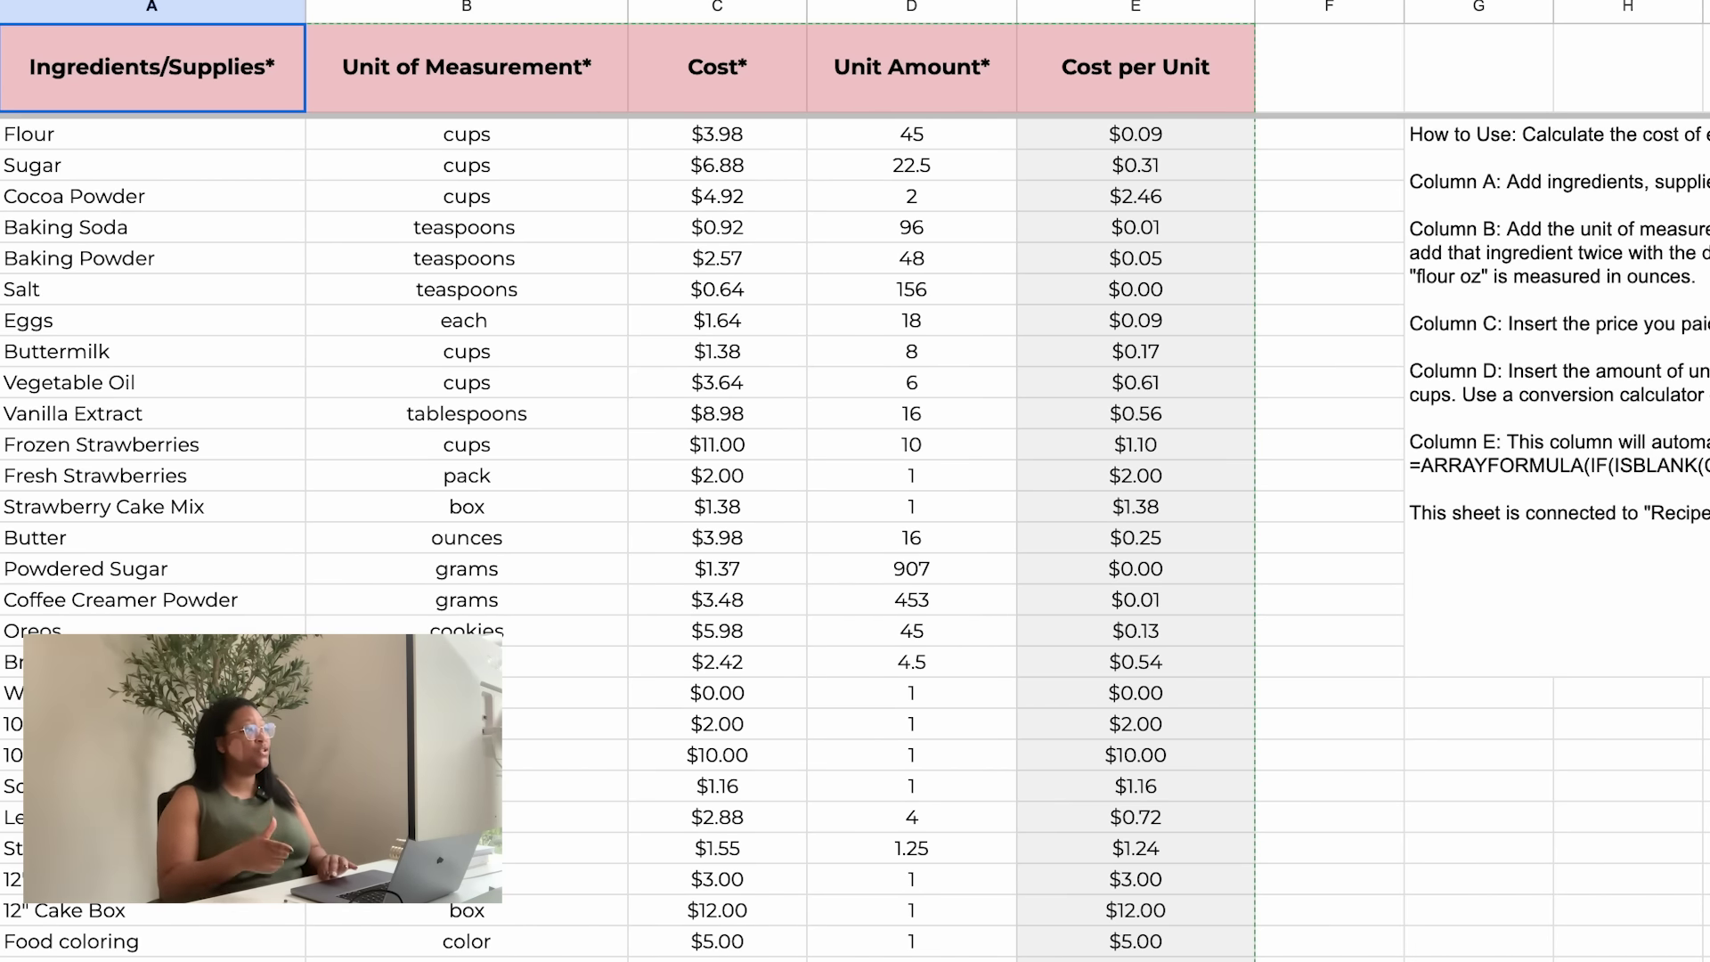
pyautogui.scroll(-3, 46, 292)
pyautogui.scroll(3, 46, 292)
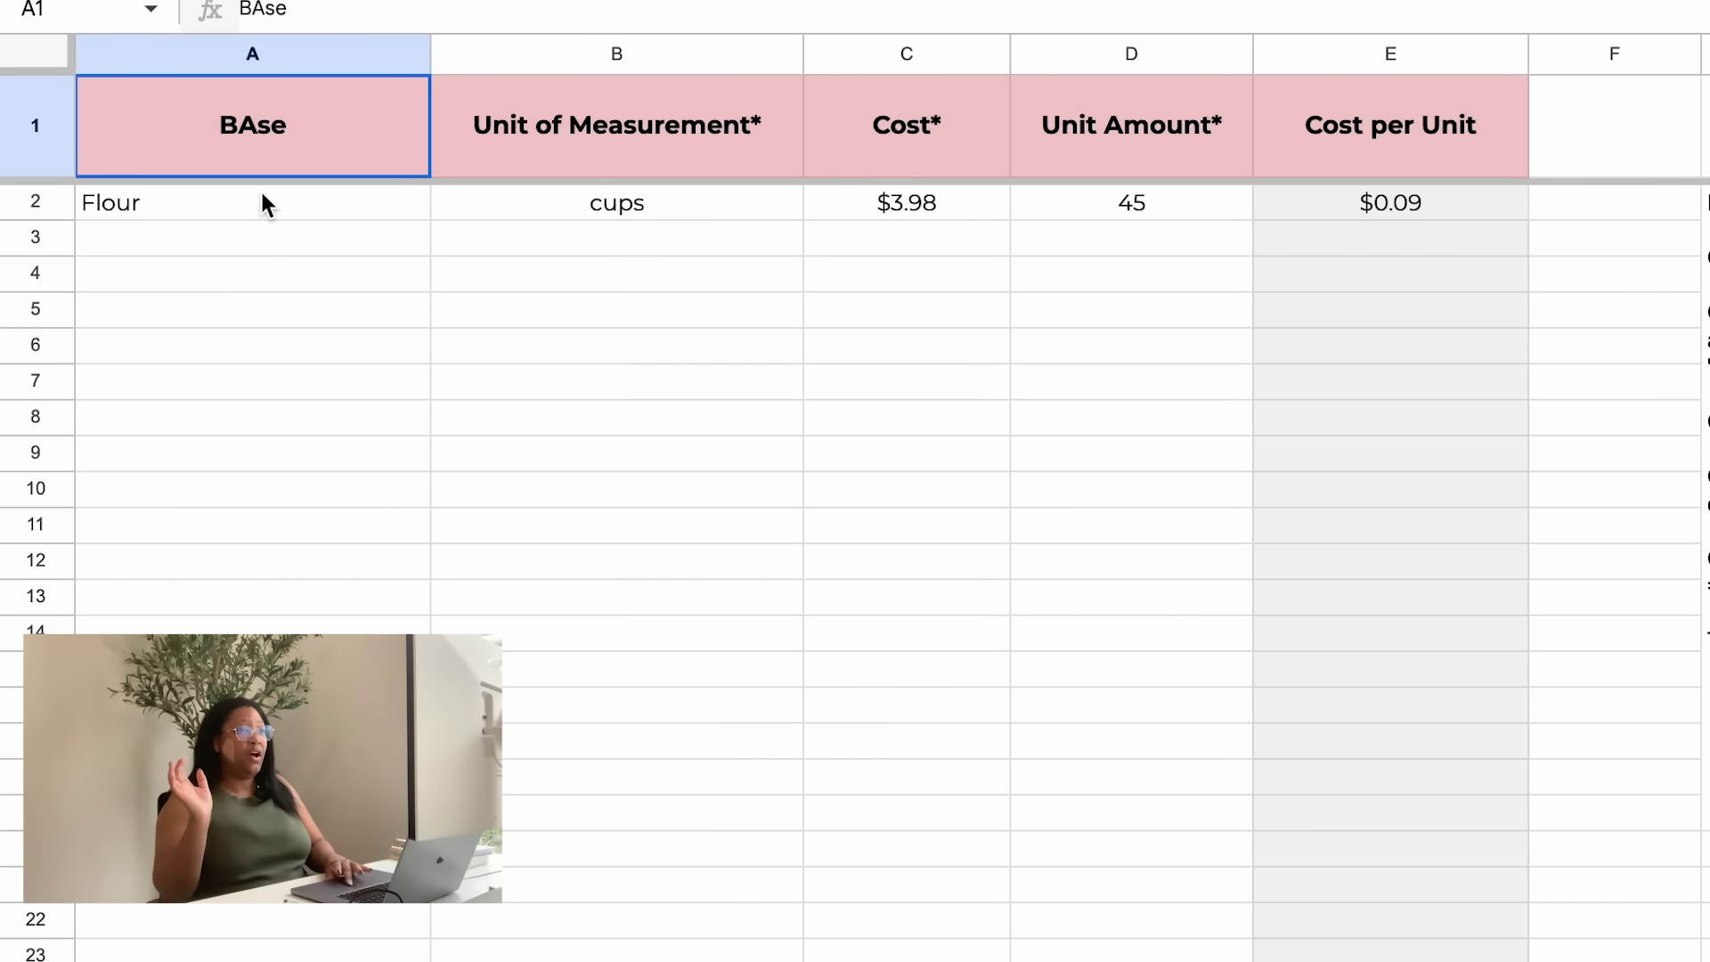
pyautogui.scroll(-6, 222, 677)
pyautogui.scroll(6, 223, 676)
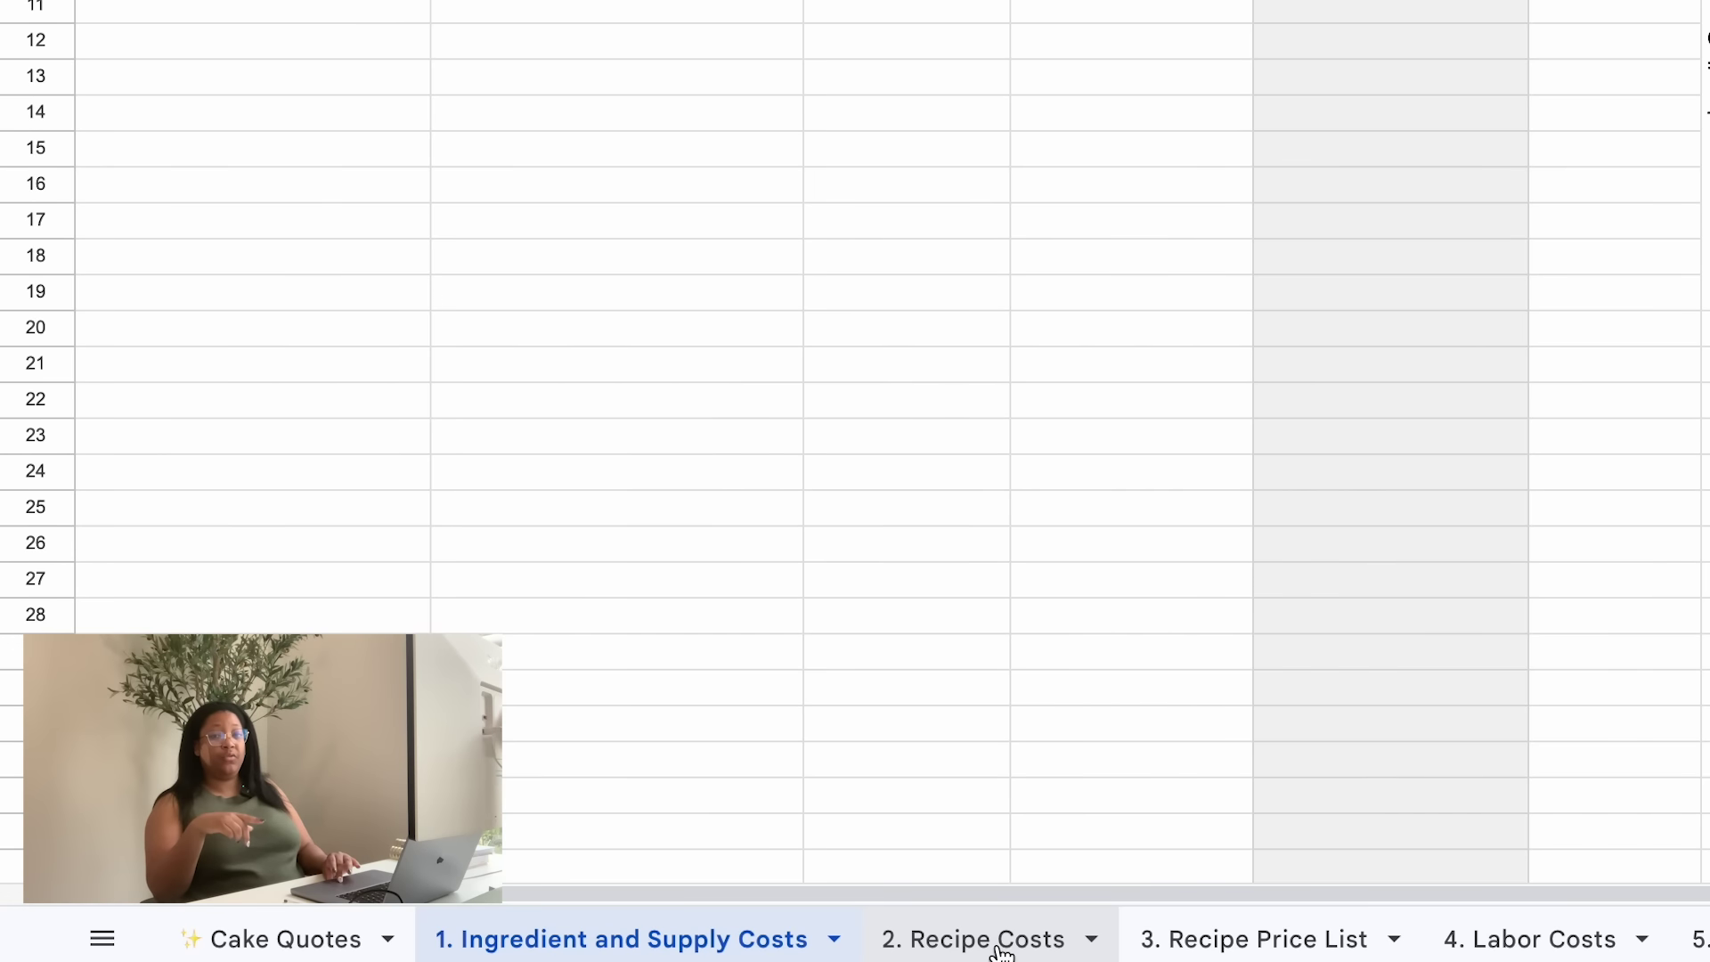
# - On the 2. Recipe Costs sheet, choose Gold Leaf: Medium as the ingredient in row 248 of the Peach Cobbler Pound Cake recipe
pyautogui.click(1002, 944)
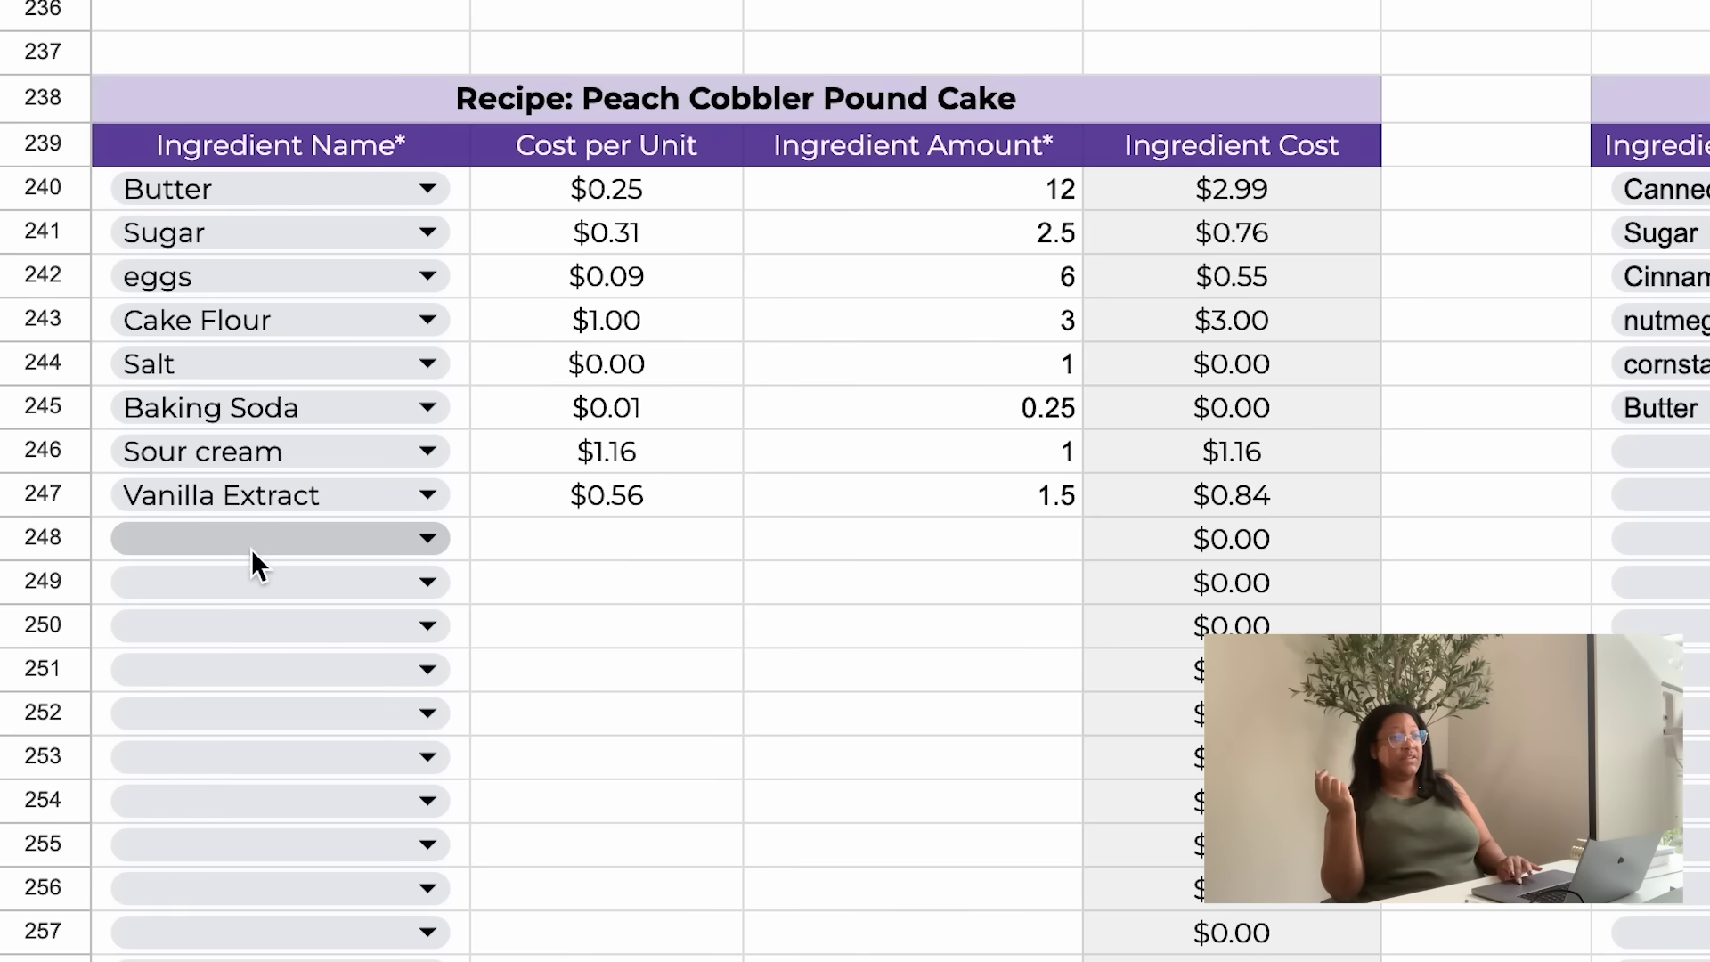
pyautogui.click(227, 540)
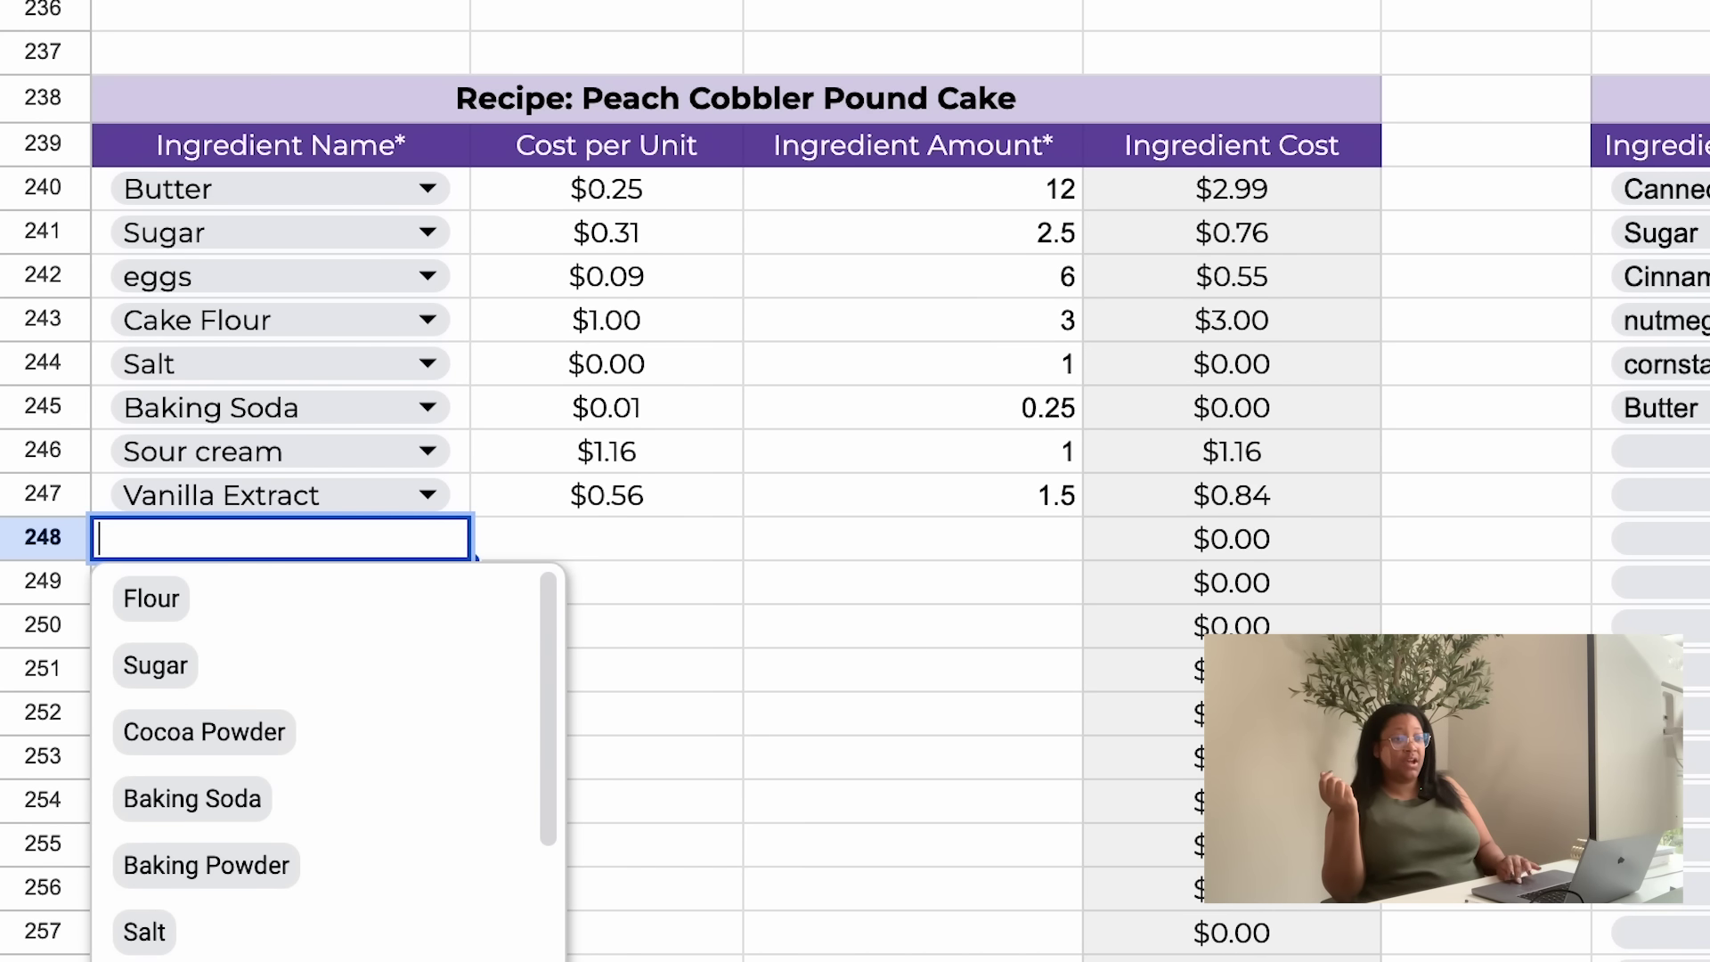
pyautogui.scroll(-5, 223, 863)
pyautogui.scroll(-10, 328, 761)
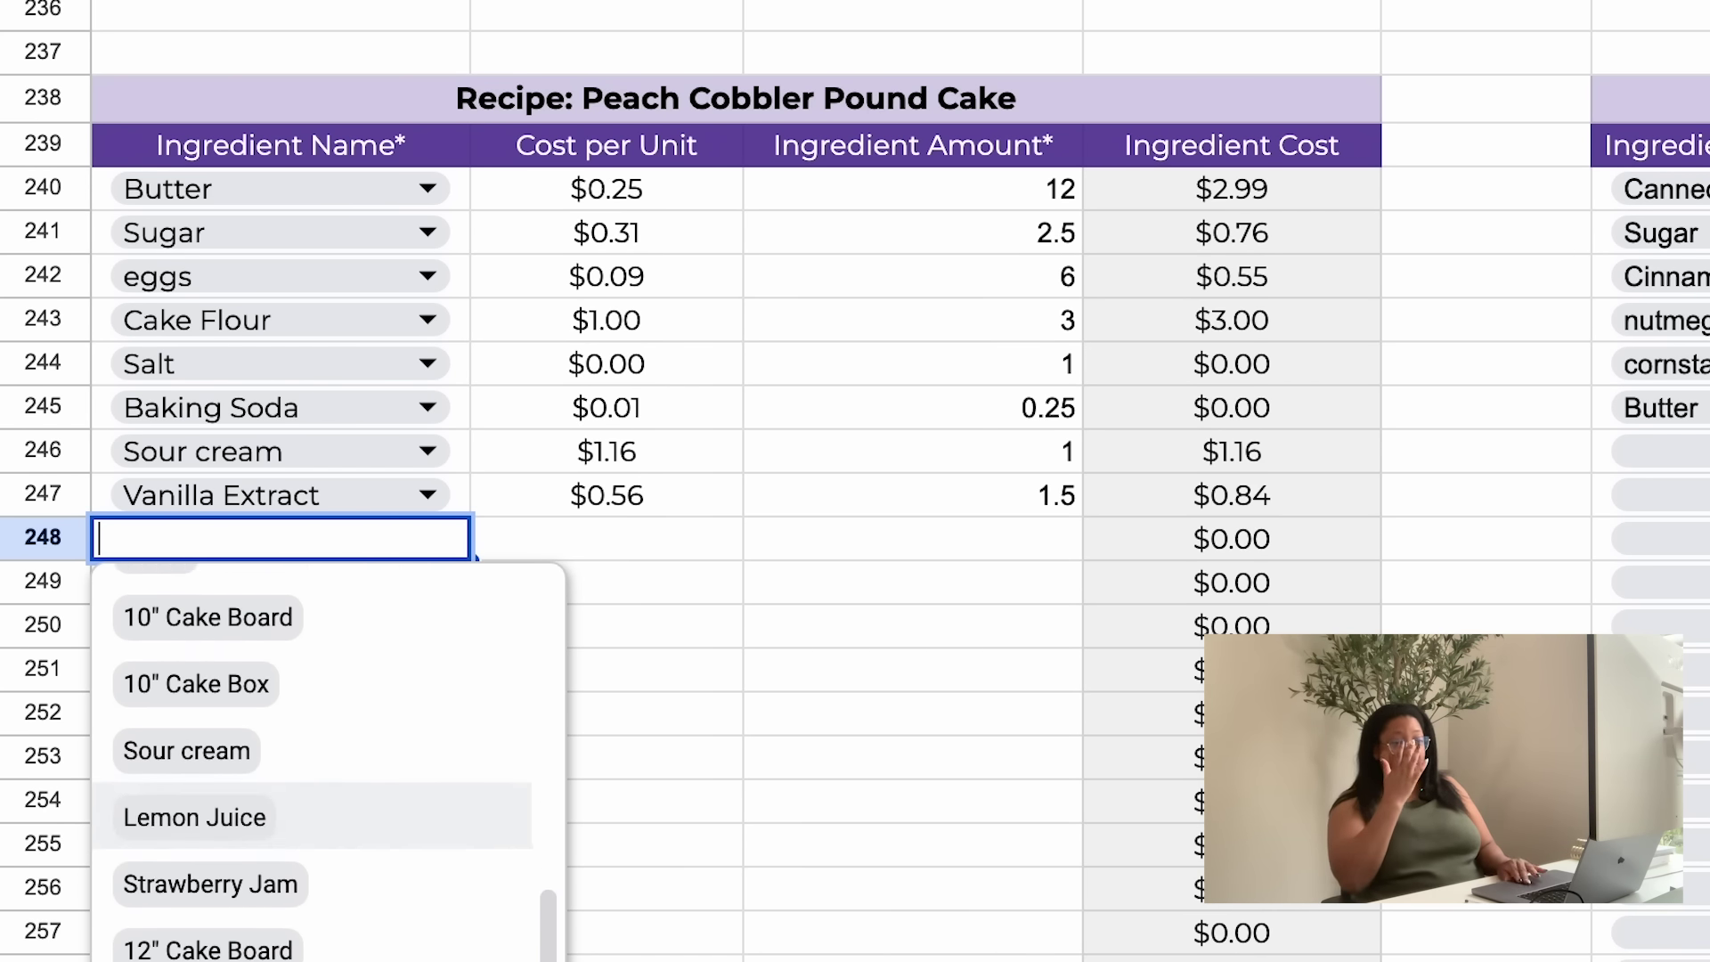
pyautogui.scroll(-15, 328, 762)
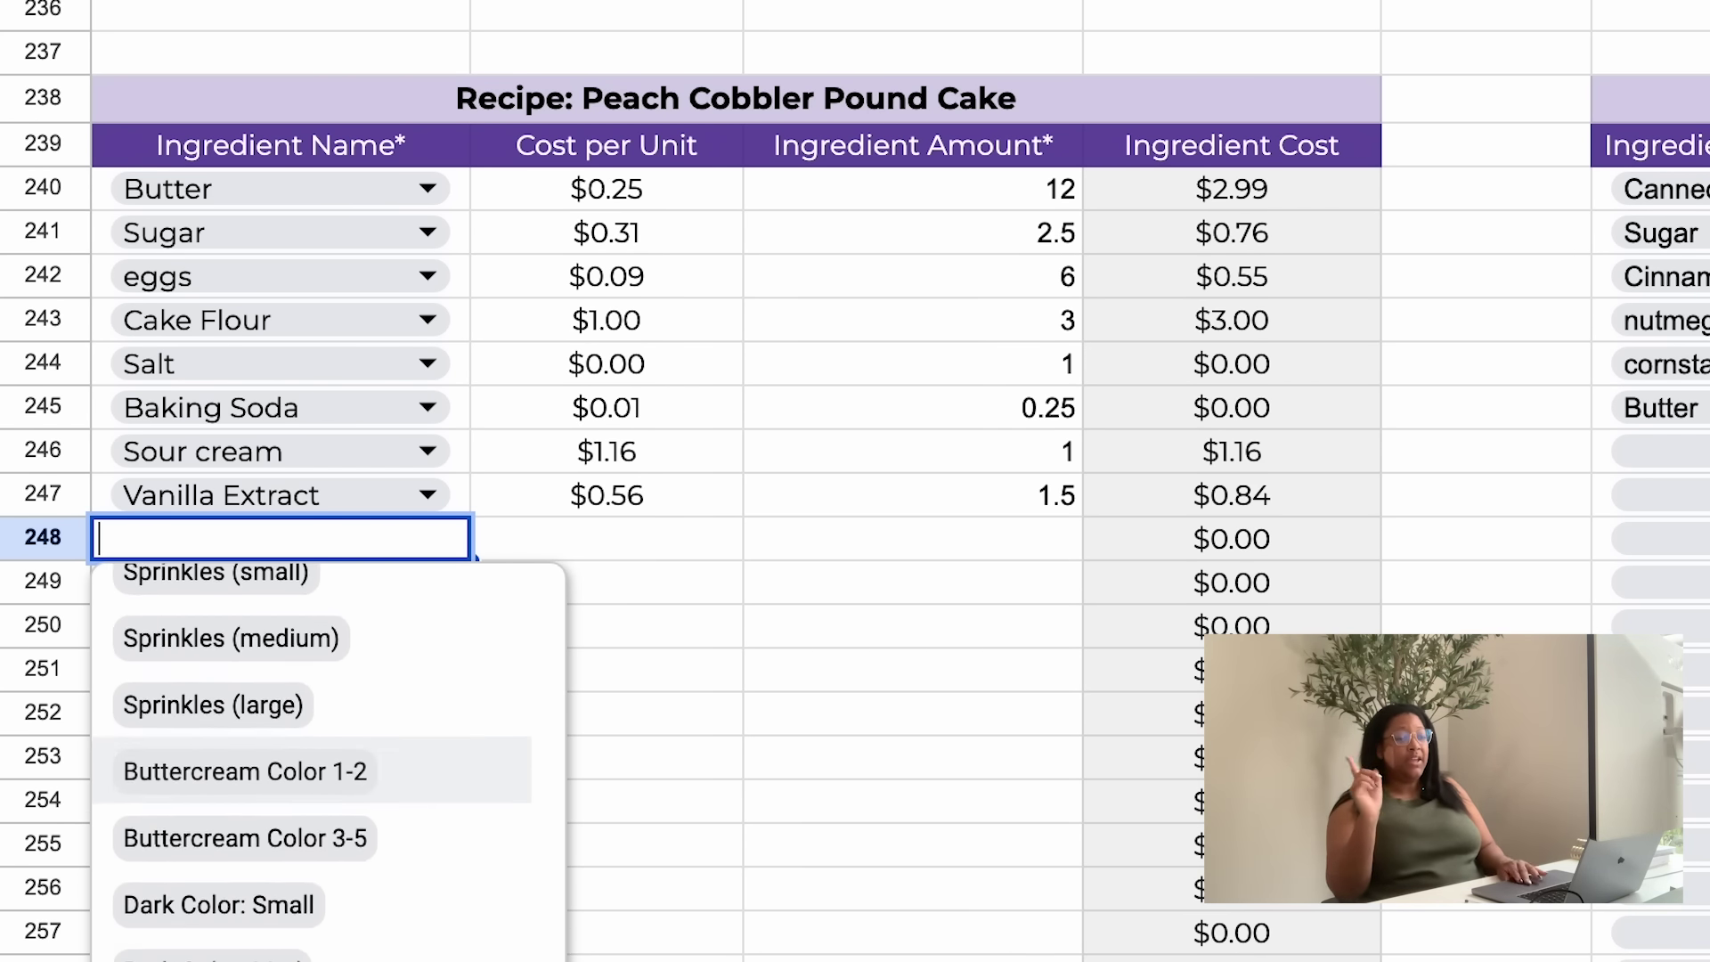
pyautogui.click(223, 961)
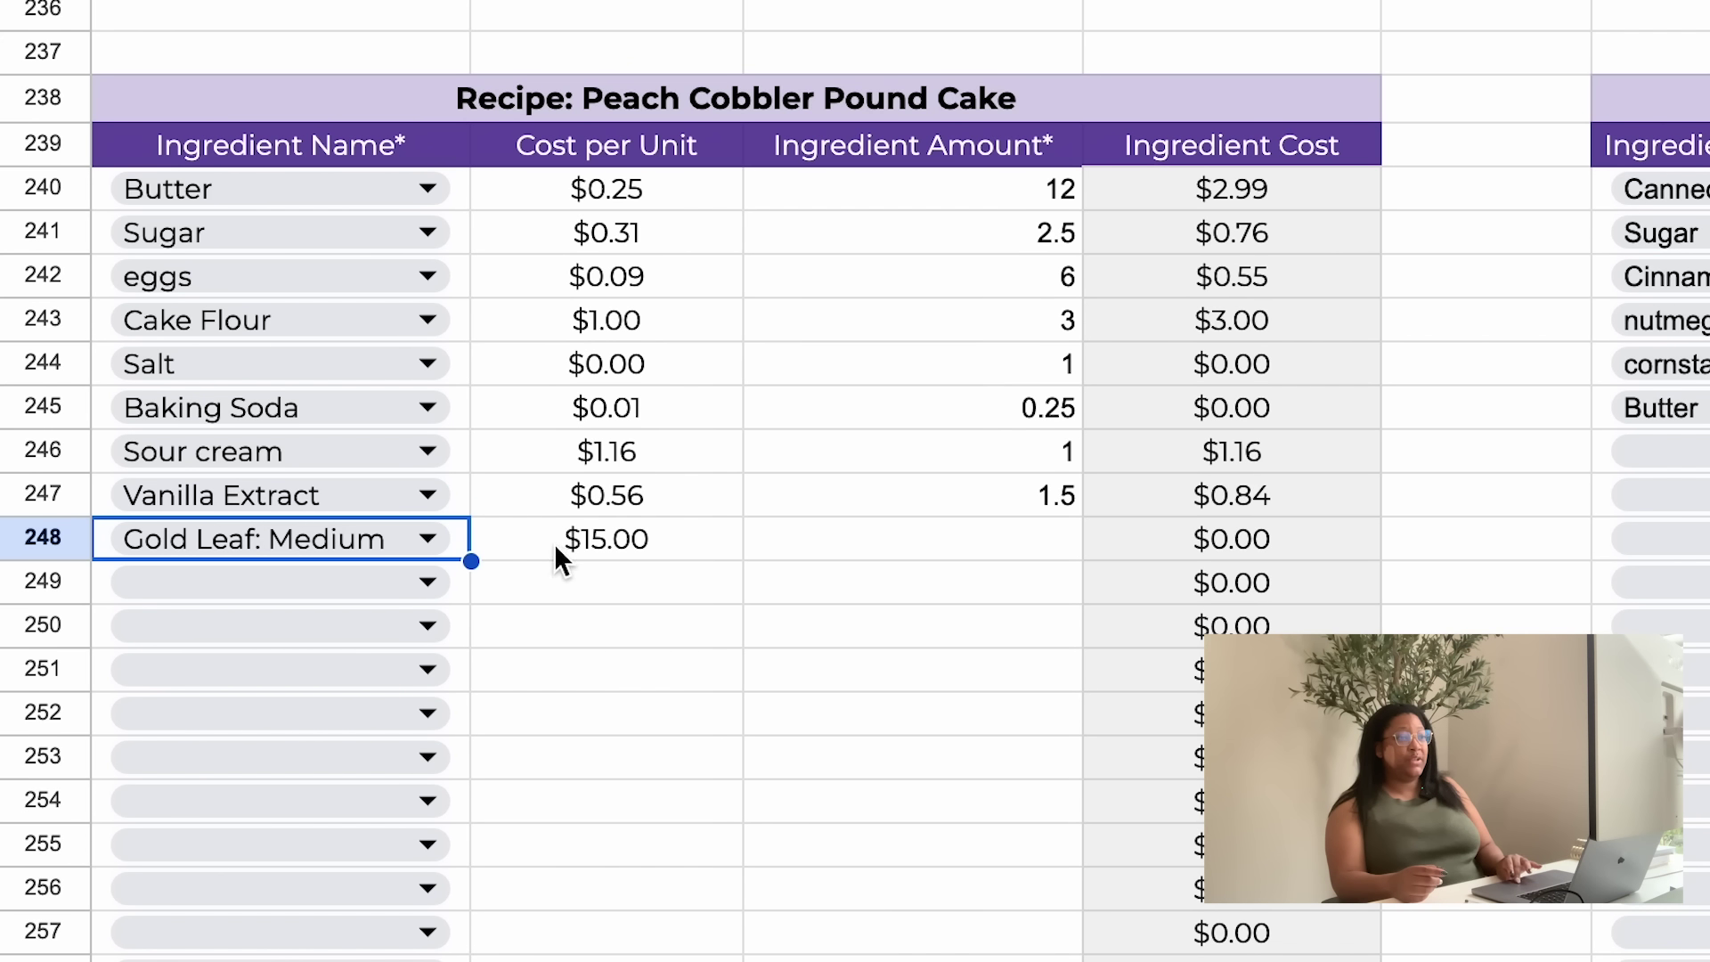
# - Set the ingredient amount for Gold Leaf: Medium to .5 in the Peach Cobbler Pound Cake recipe
pyautogui.click(991, 542)
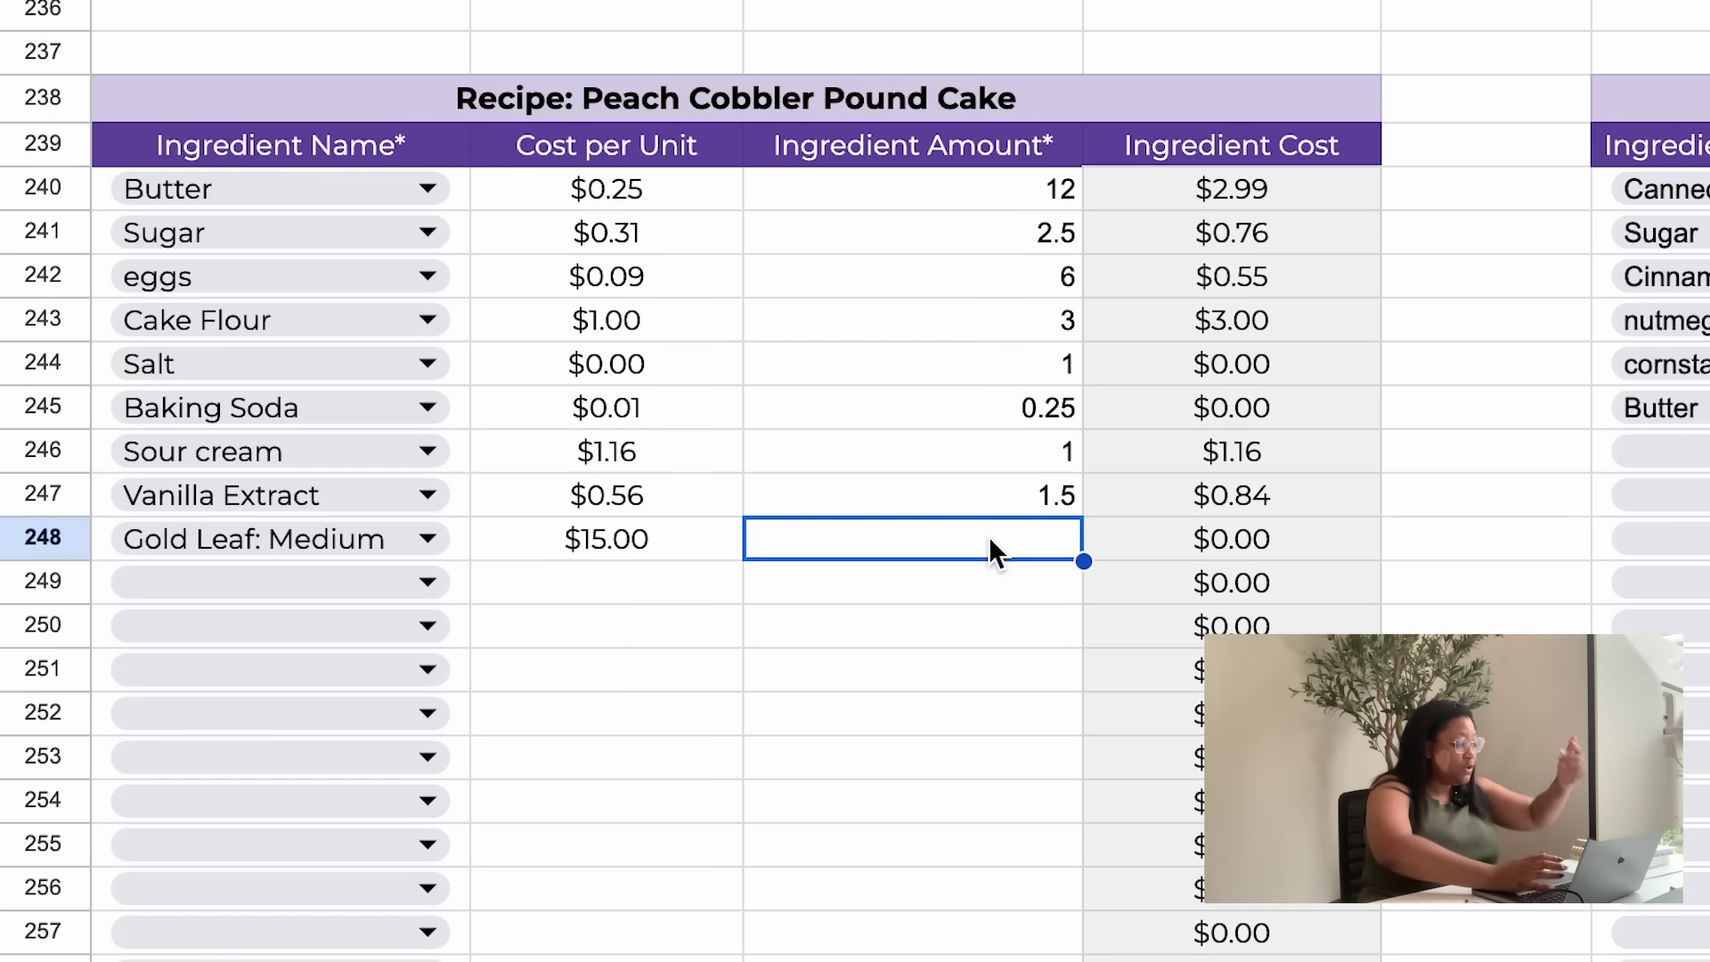
pyautogui.write('.5')
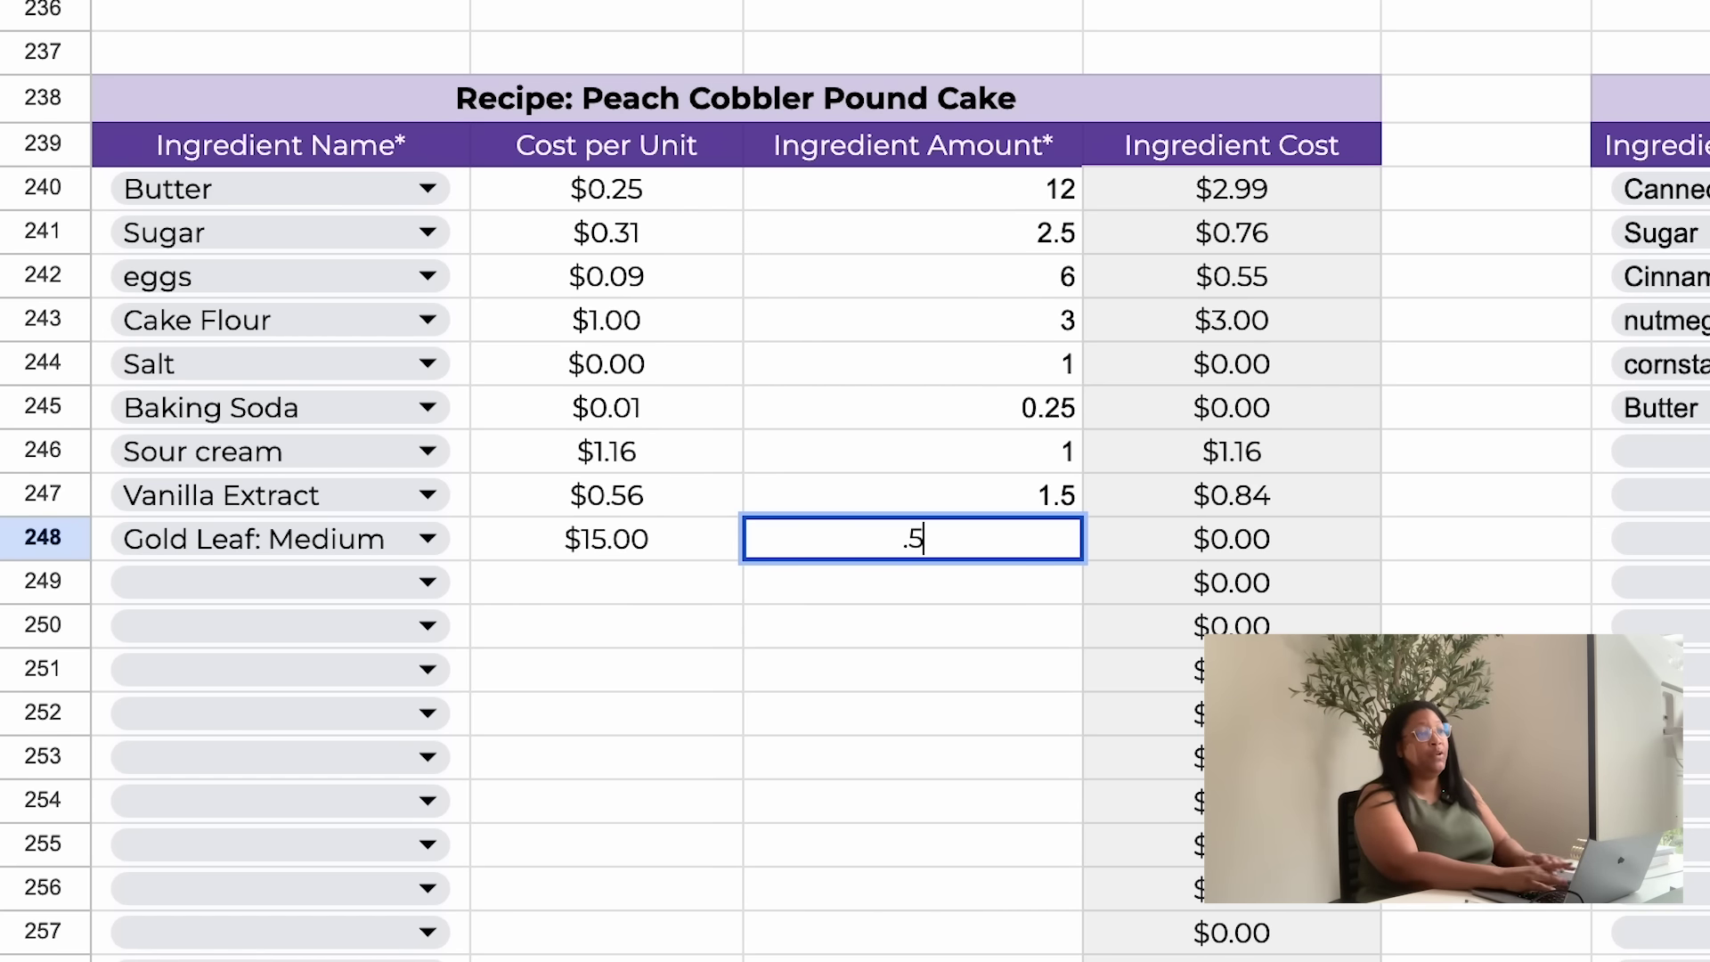
pyautogui.click(980, 666)
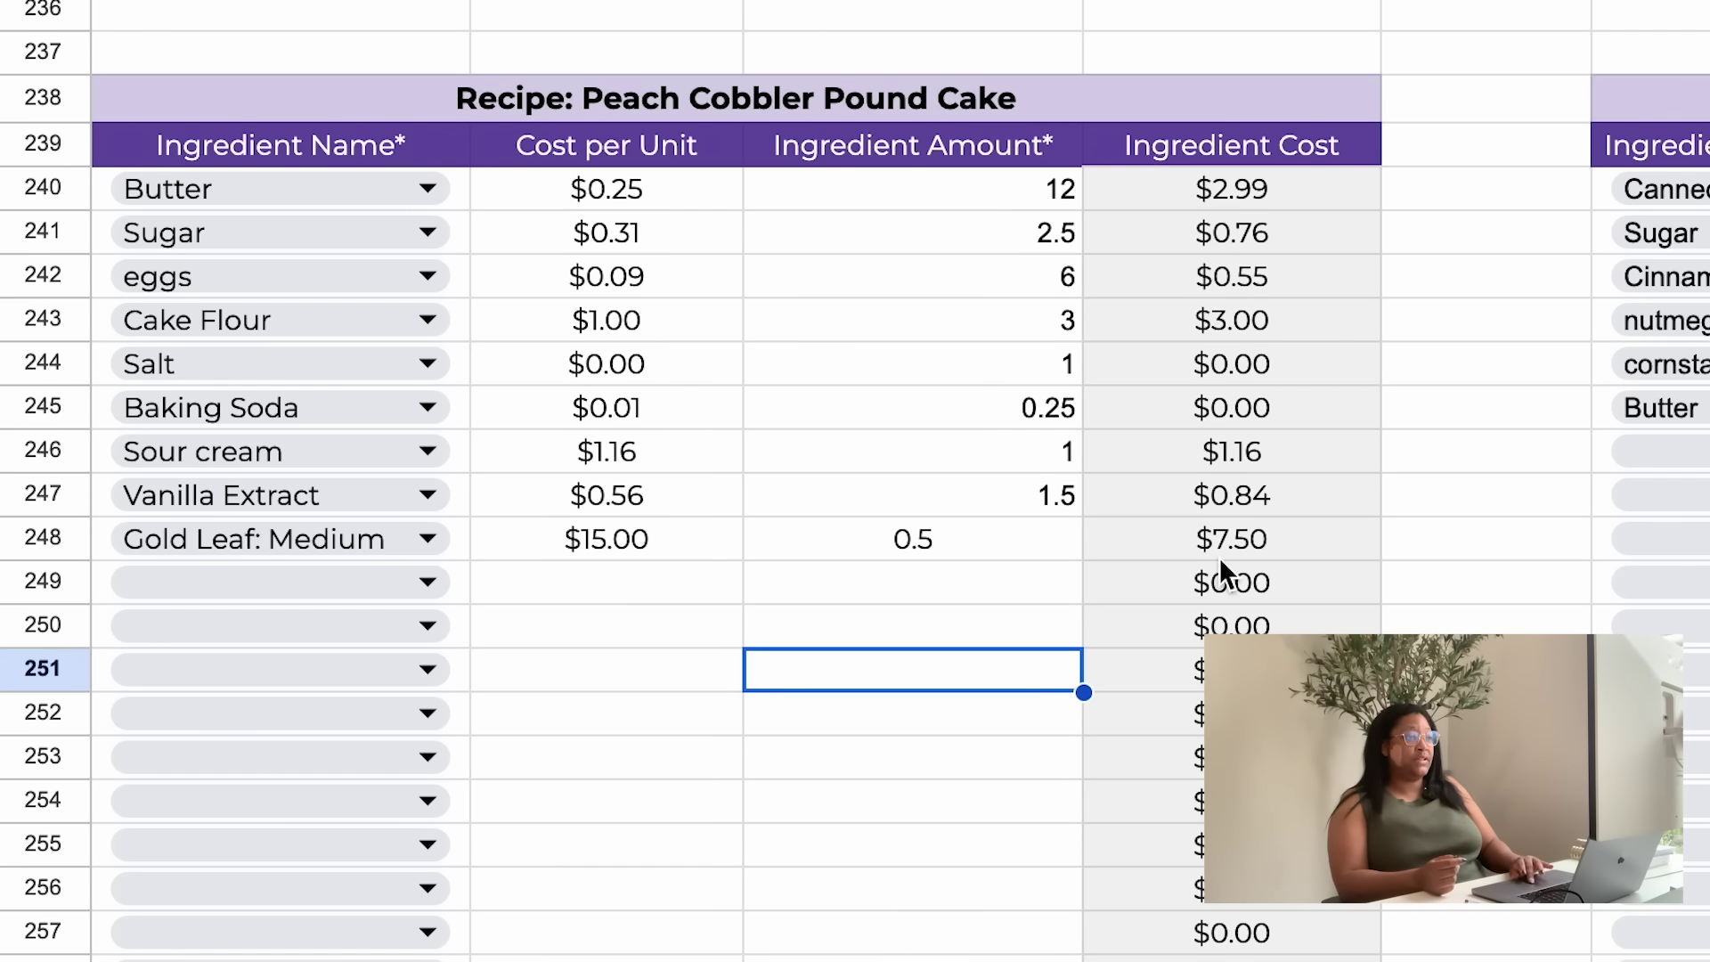
# - Examine the total of the Peach Cobbler Pound Cake recipe and the neighbouring Peach Cobbler, Streusel and whipped cream cheese recipe tables
pyautogui.scroll(-4, 1225, 539)
pyautogui.scroll(5, 1146, 948)
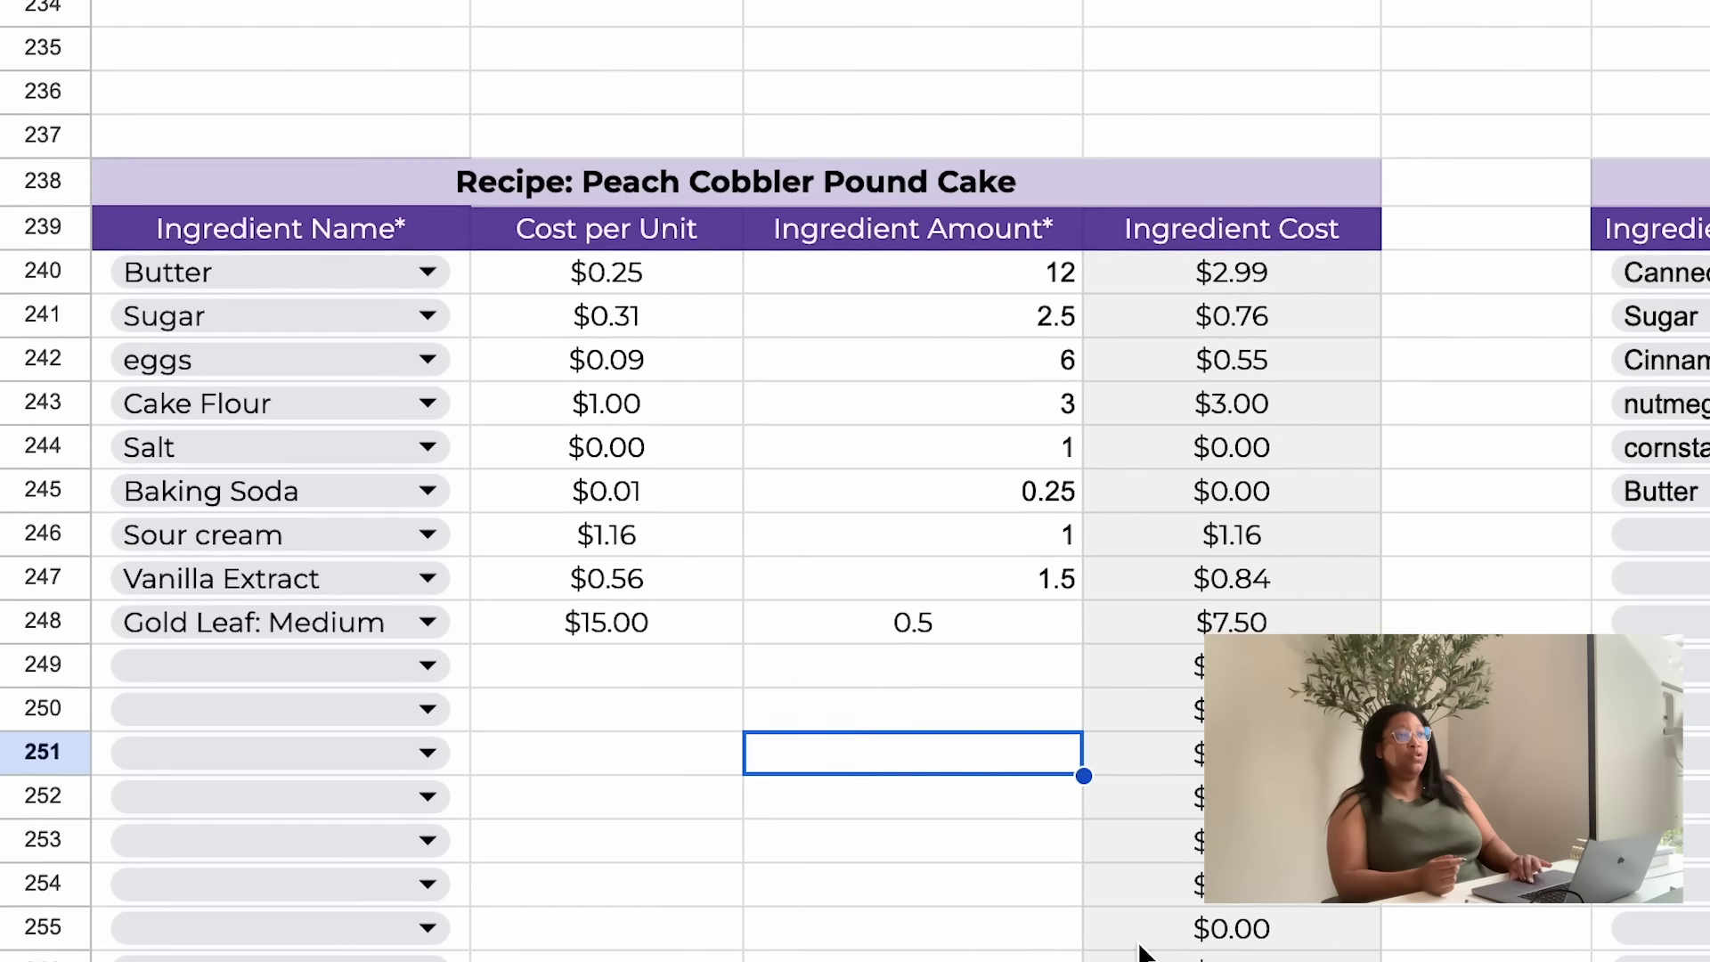
pyautogui.scroll(-2, 1148, 905)
pyautogui.scroll(-3, 1148, 905)
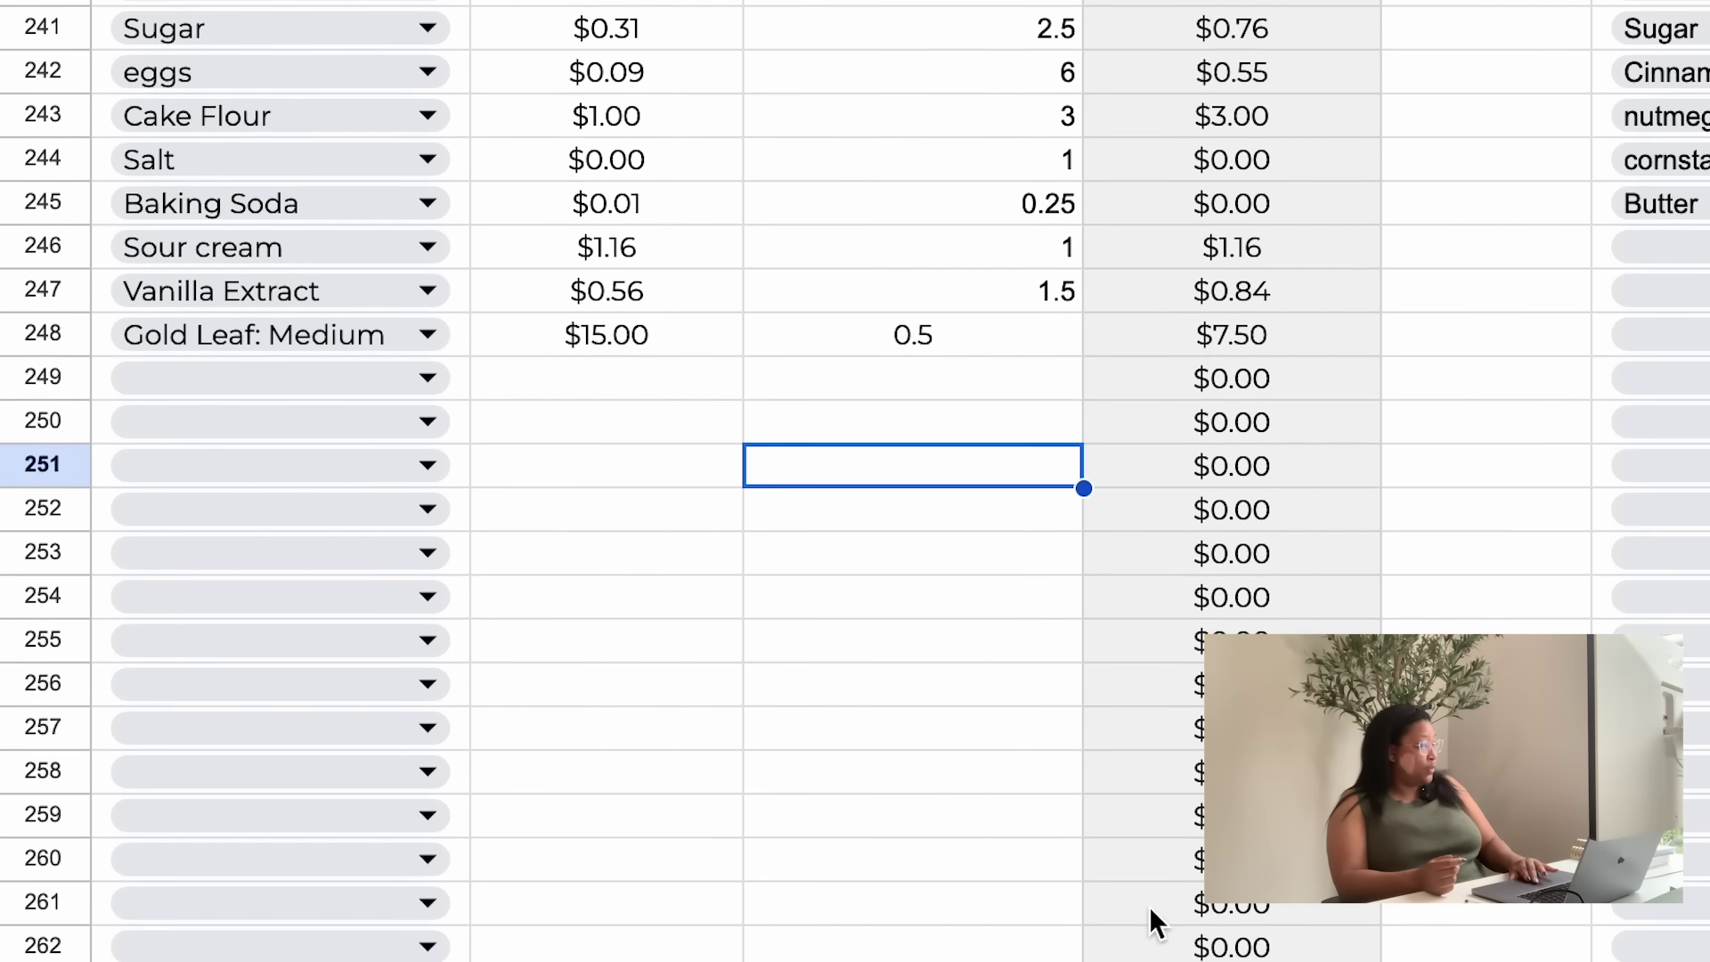
pyautogui.scroll(-5, 1246, 712)
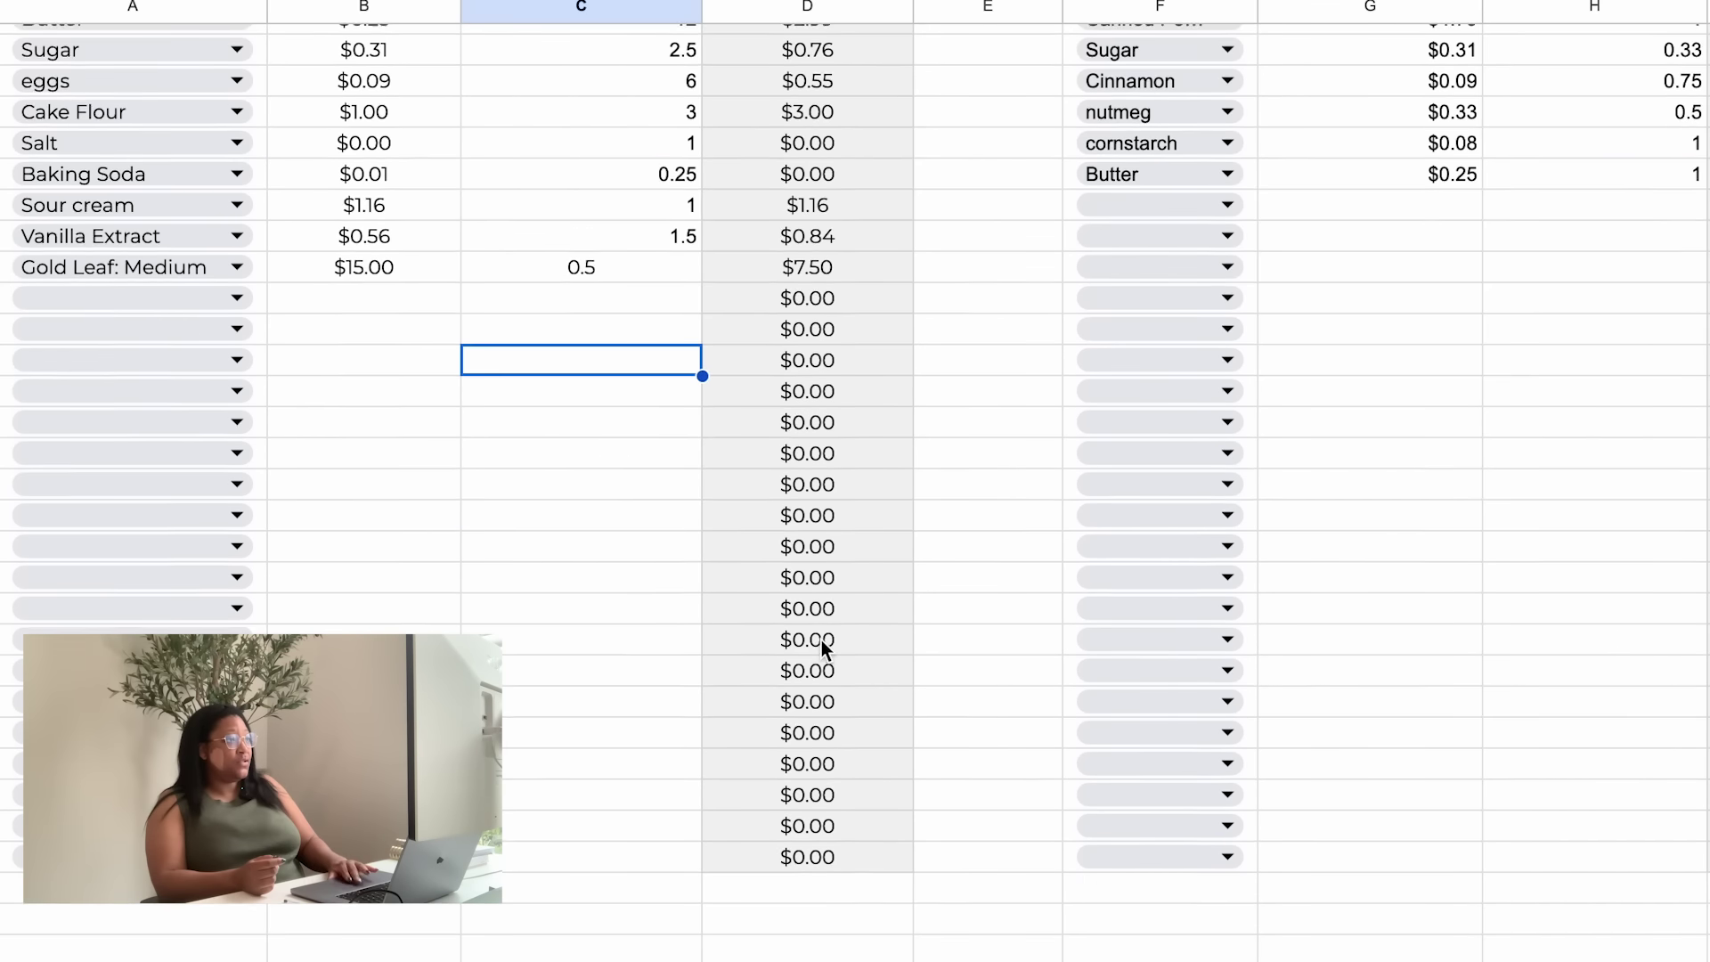
pyautogui.scroll(4, 832, 641)
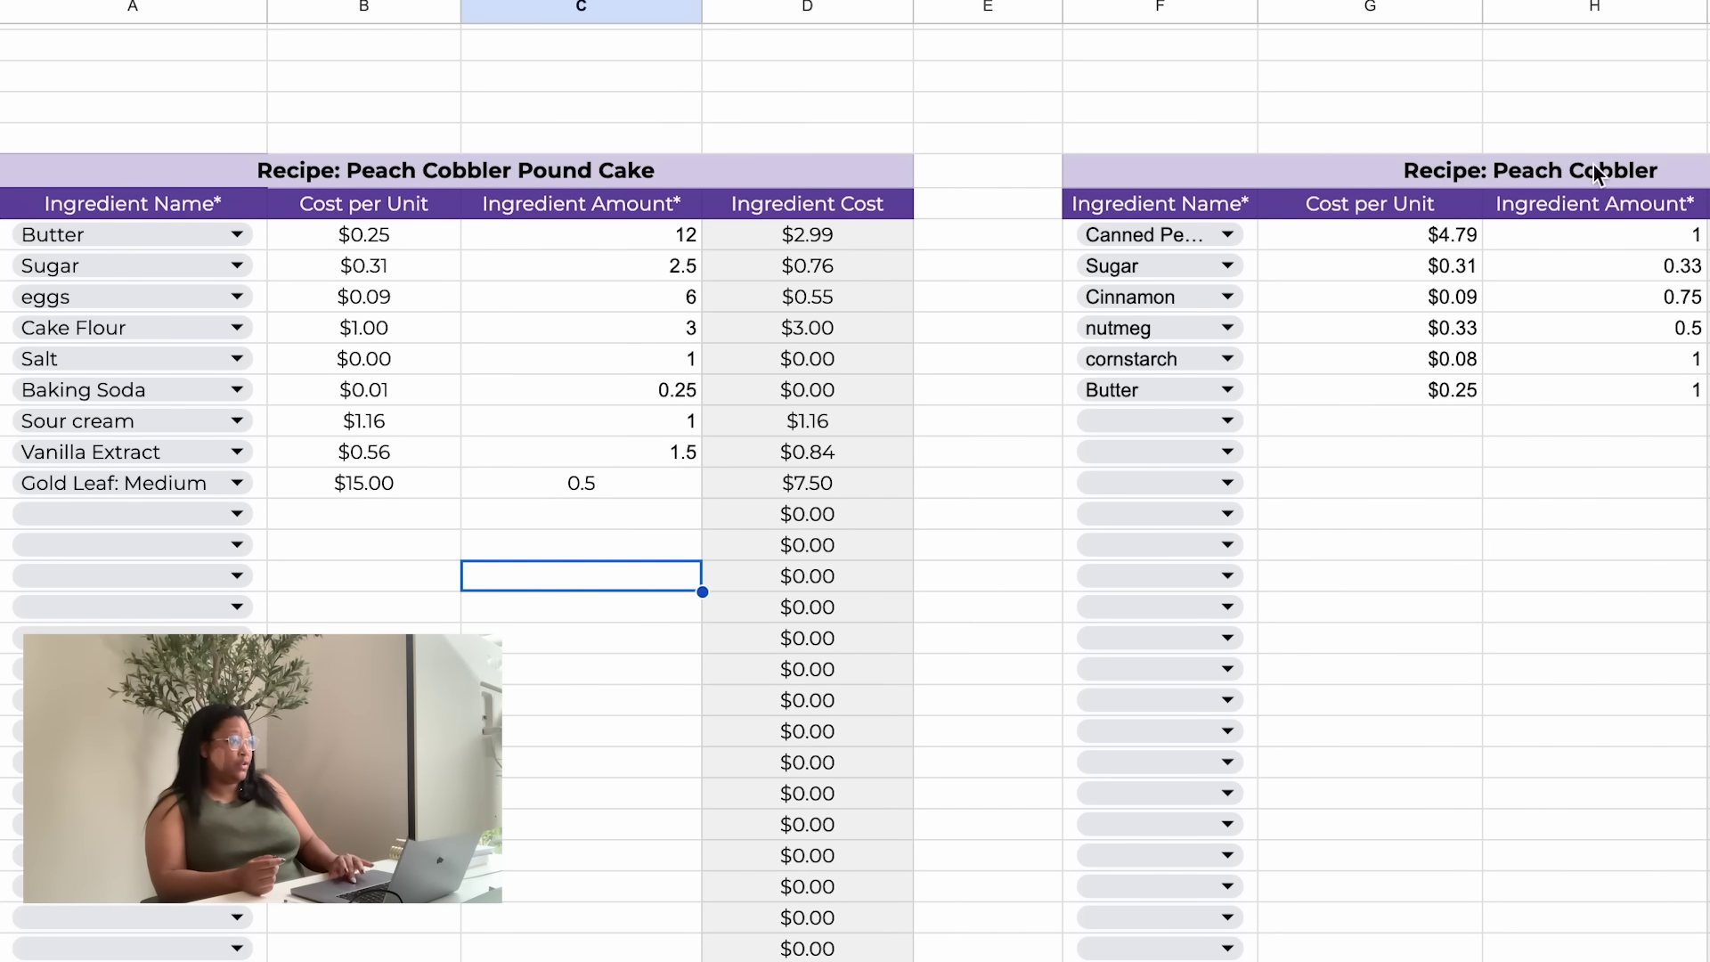
pyautogui.scroll(-3, 1630, 362)
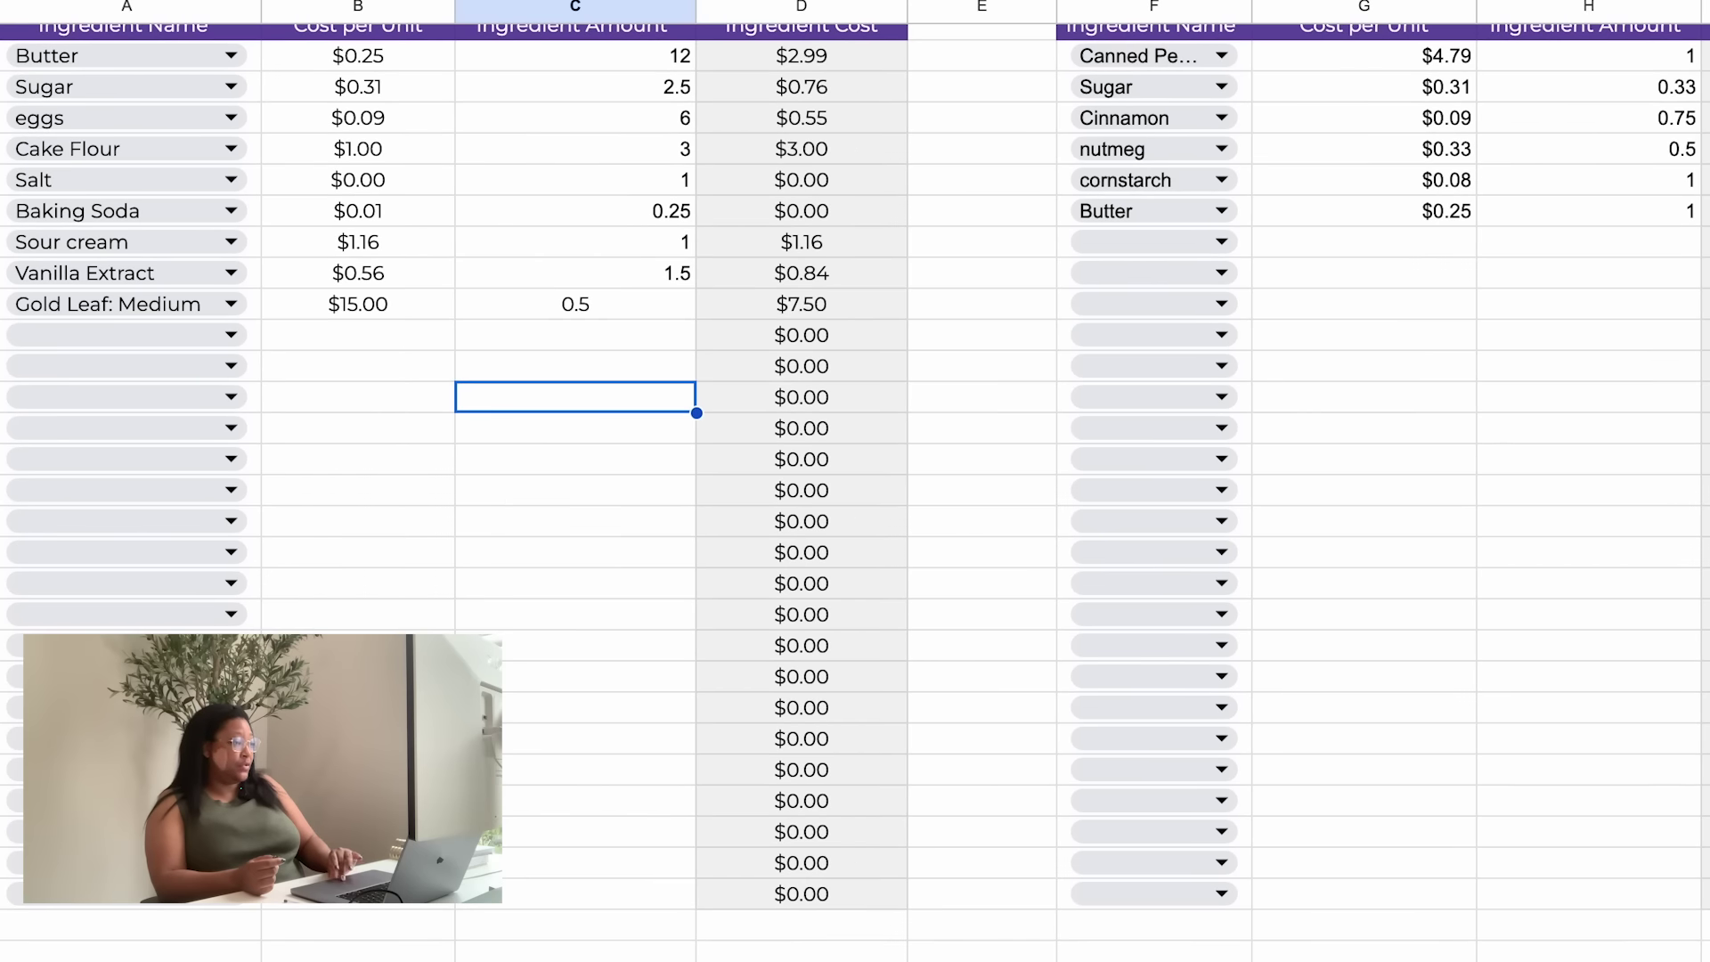
pyautogui.scroll(-10, 1629, 362)
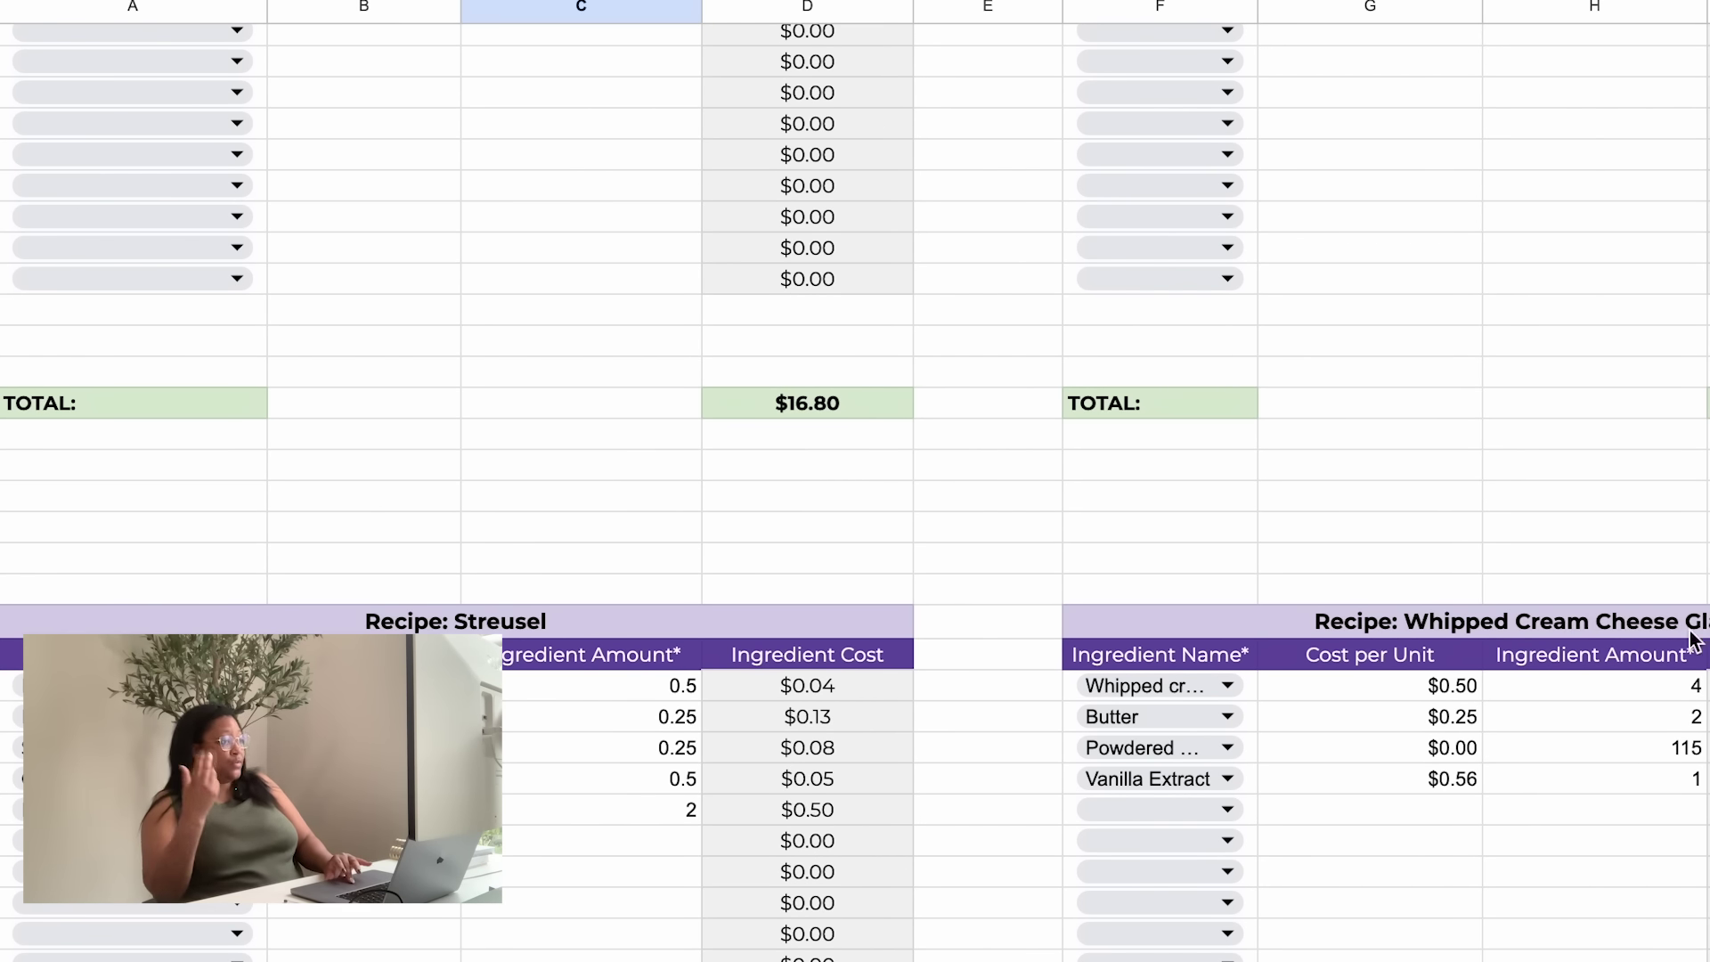
pyautogui.scroll(-7, 1499, 953)
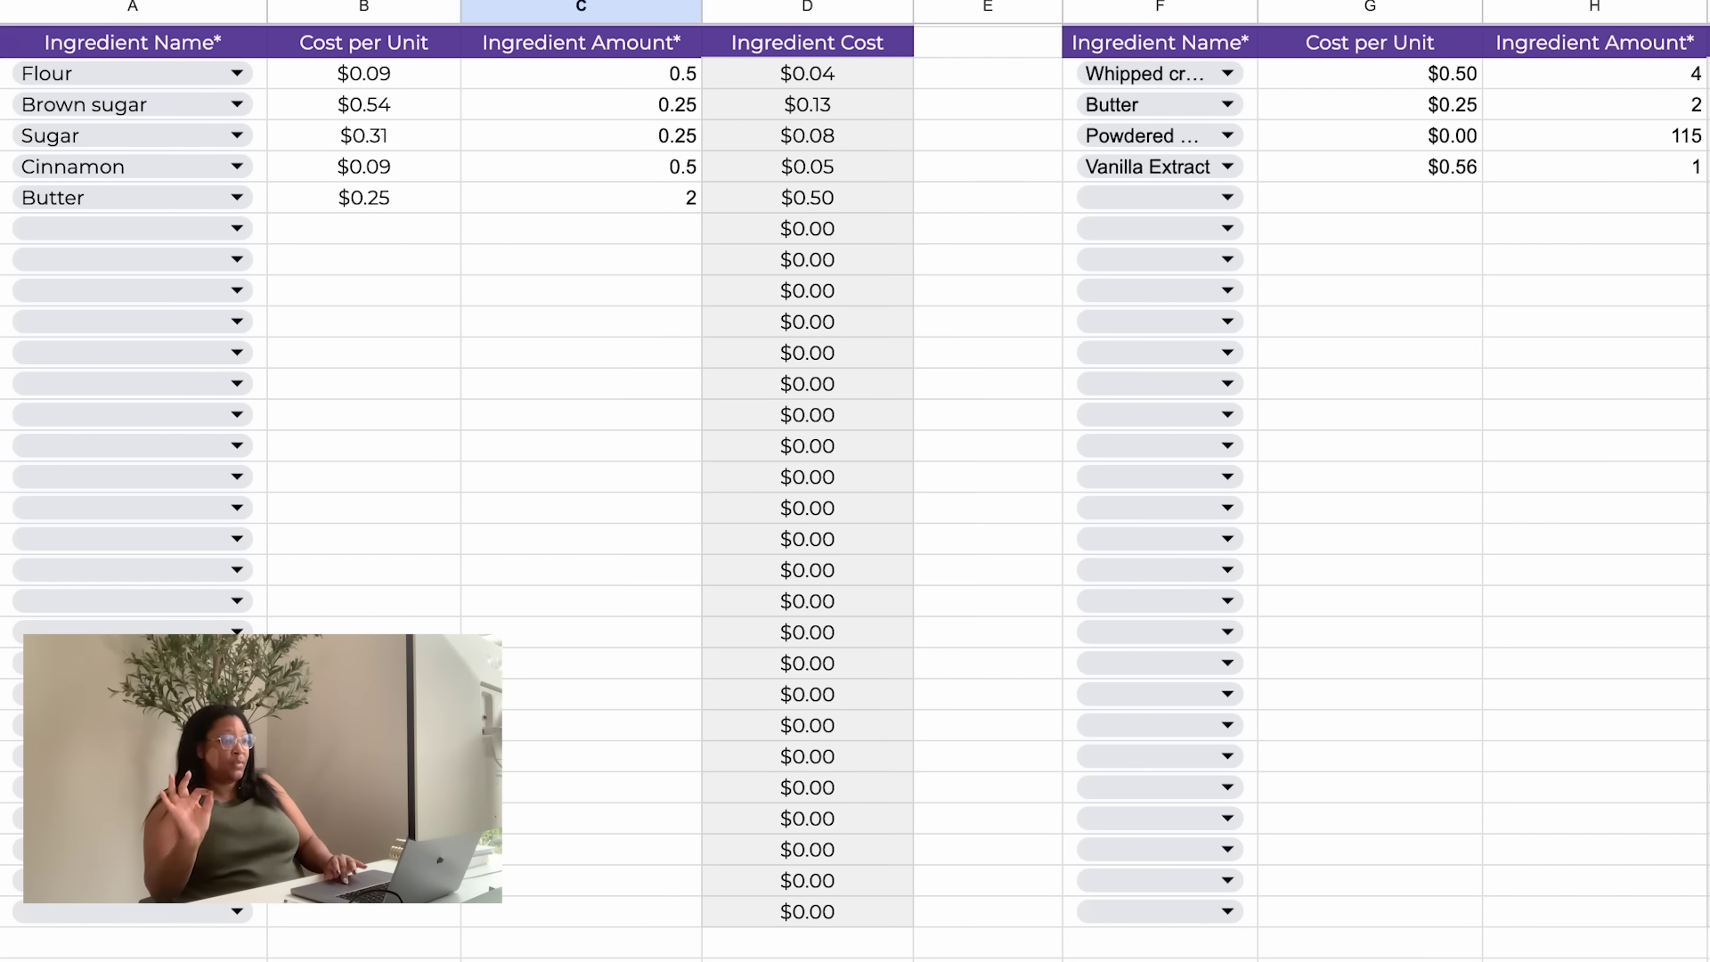
pyautogui.scroll(10, 756, 557)
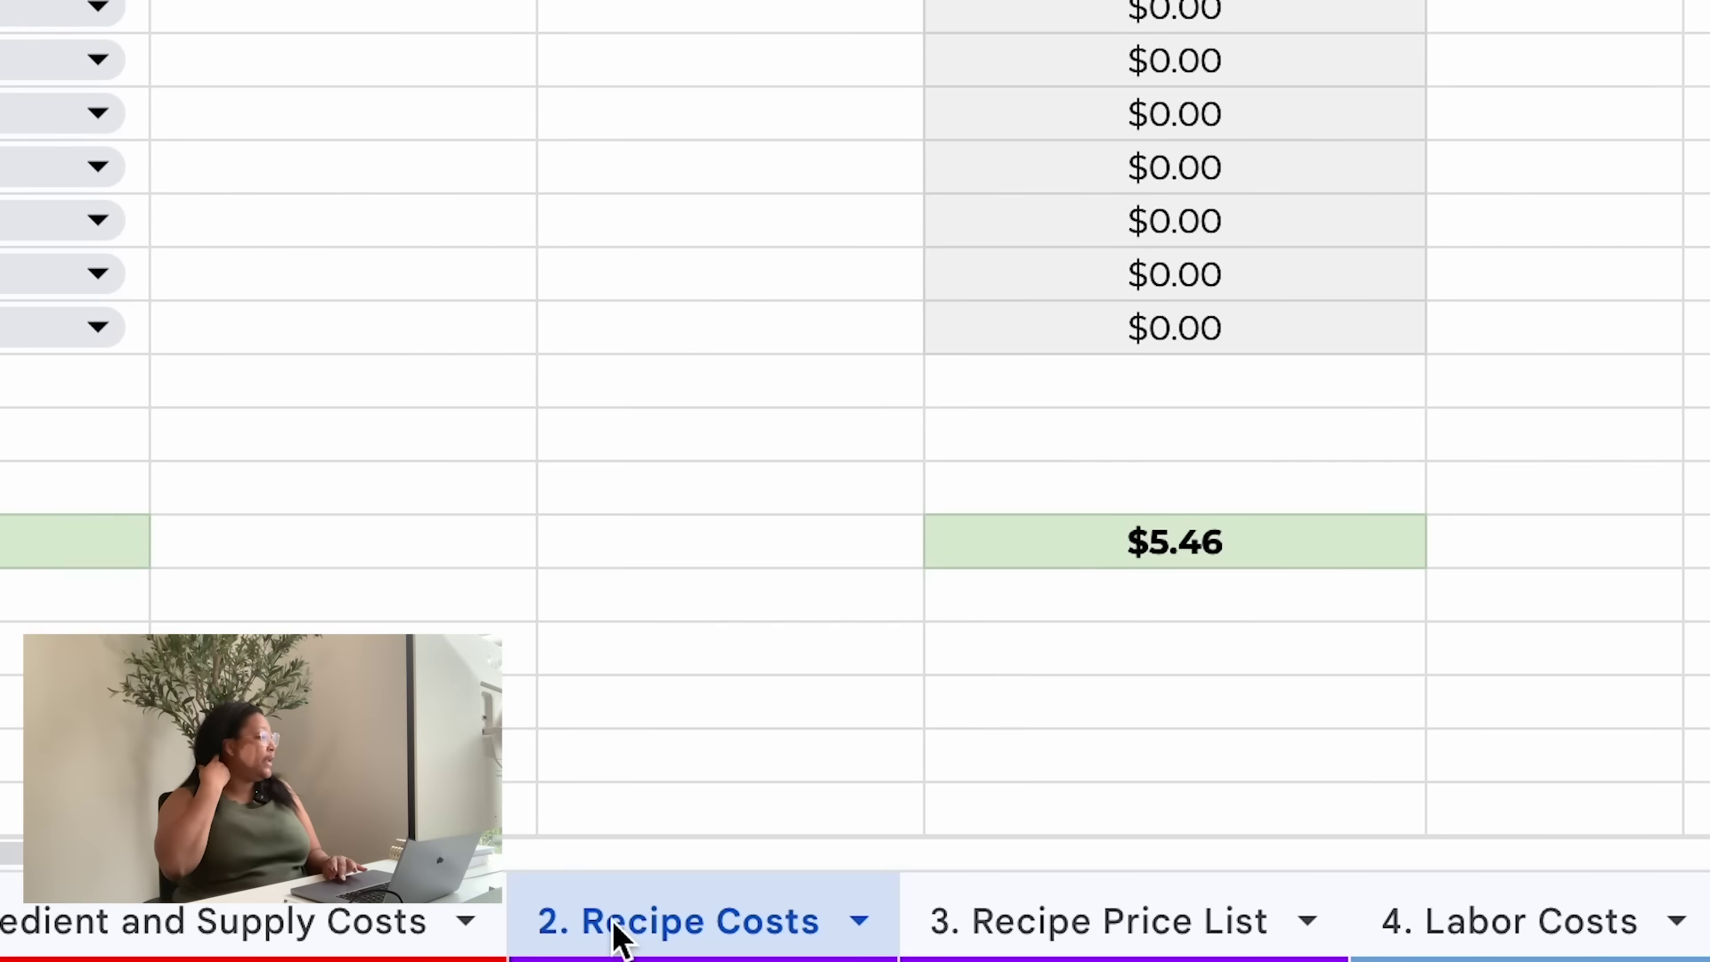
# - Open the 3. Recipe Price List sheet and review the recipe names with their linked recipe costs
pyautogui.click(1173, 920)
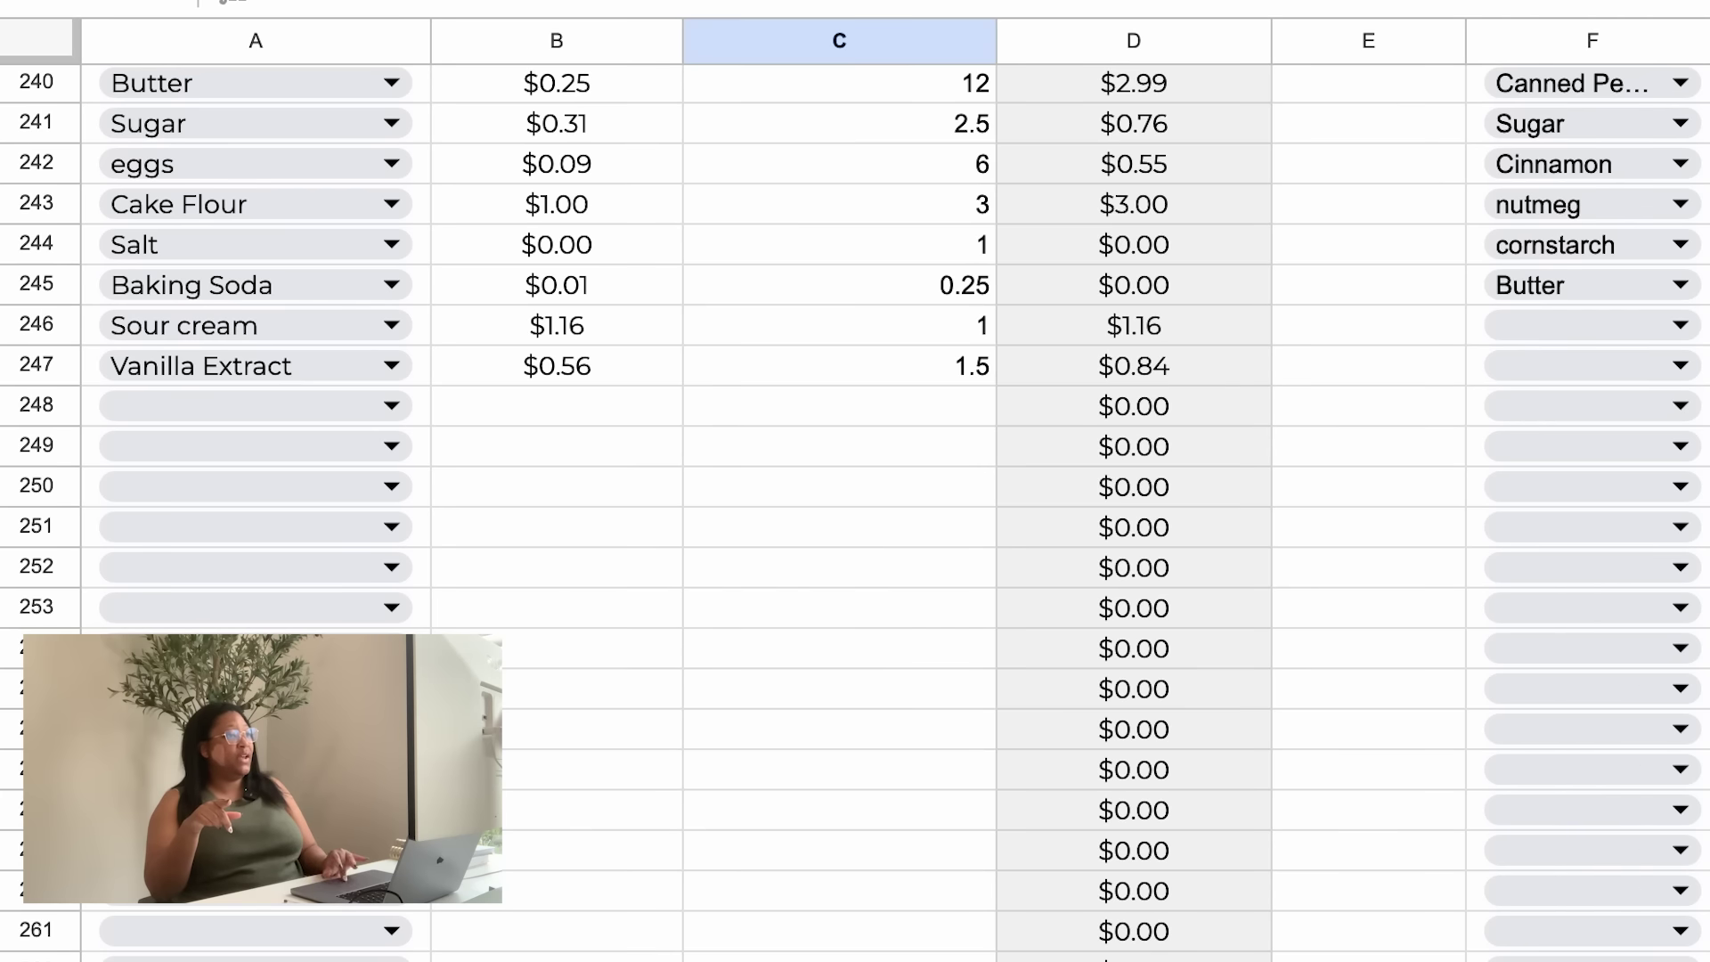
pyautogui.scroll(5, 1290, 744)
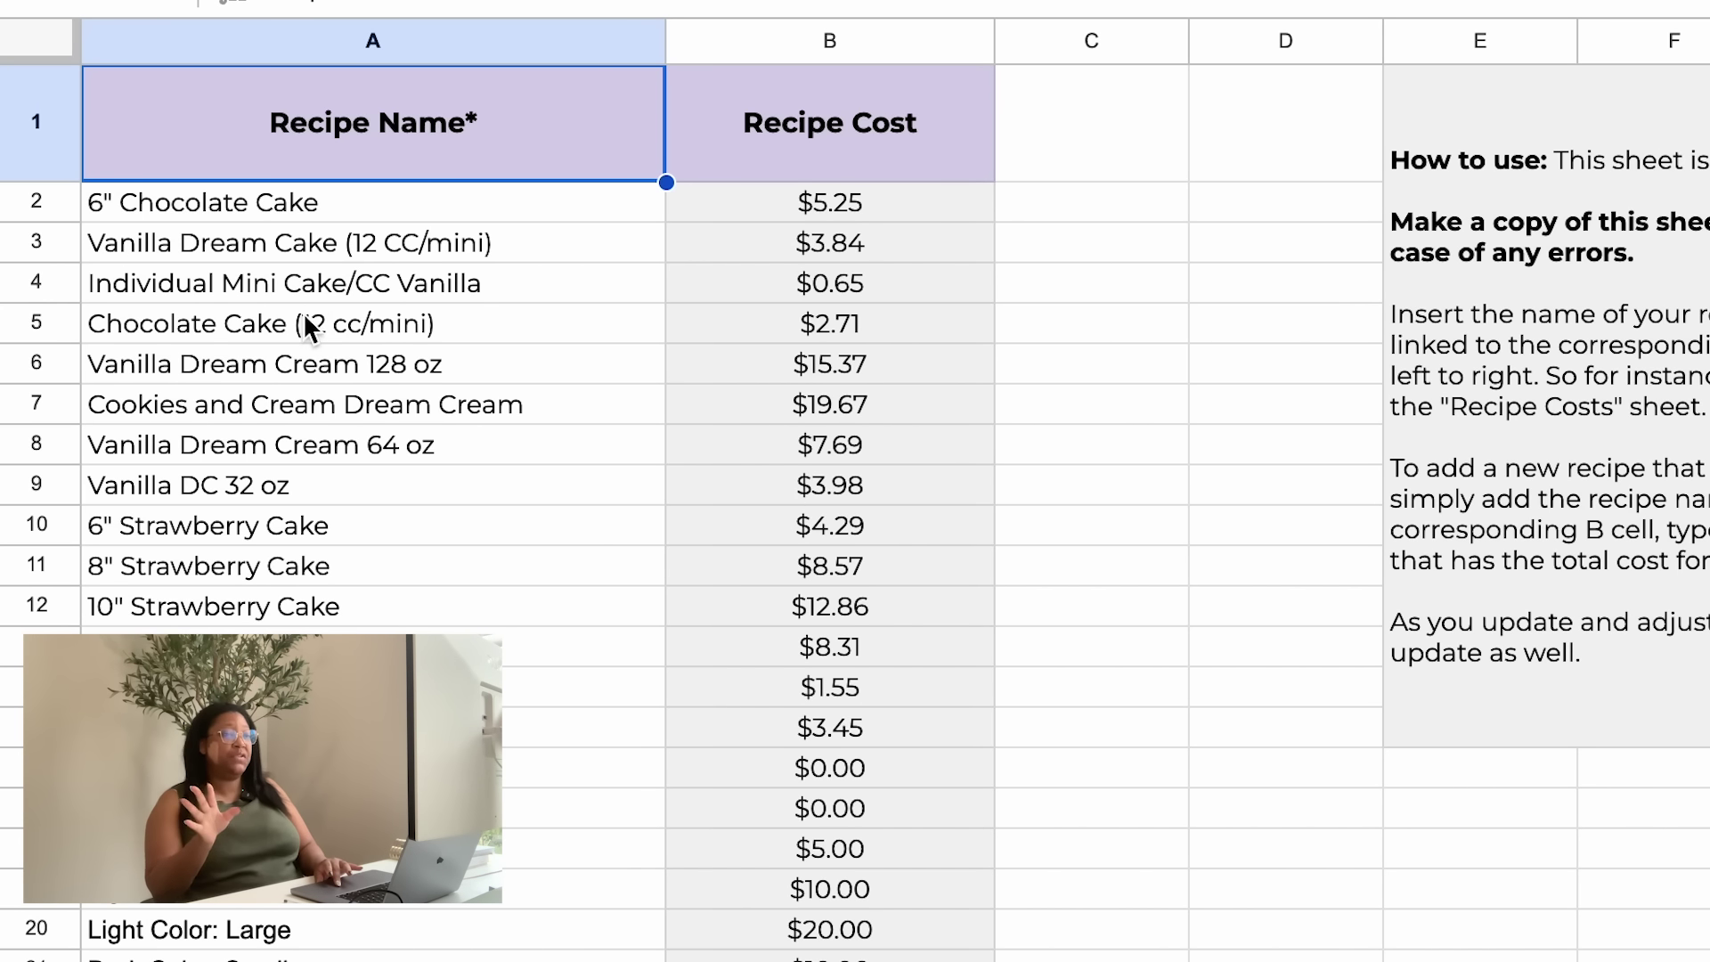
pyautogui.click(139, 245)
pyautogui.click(166, 278)
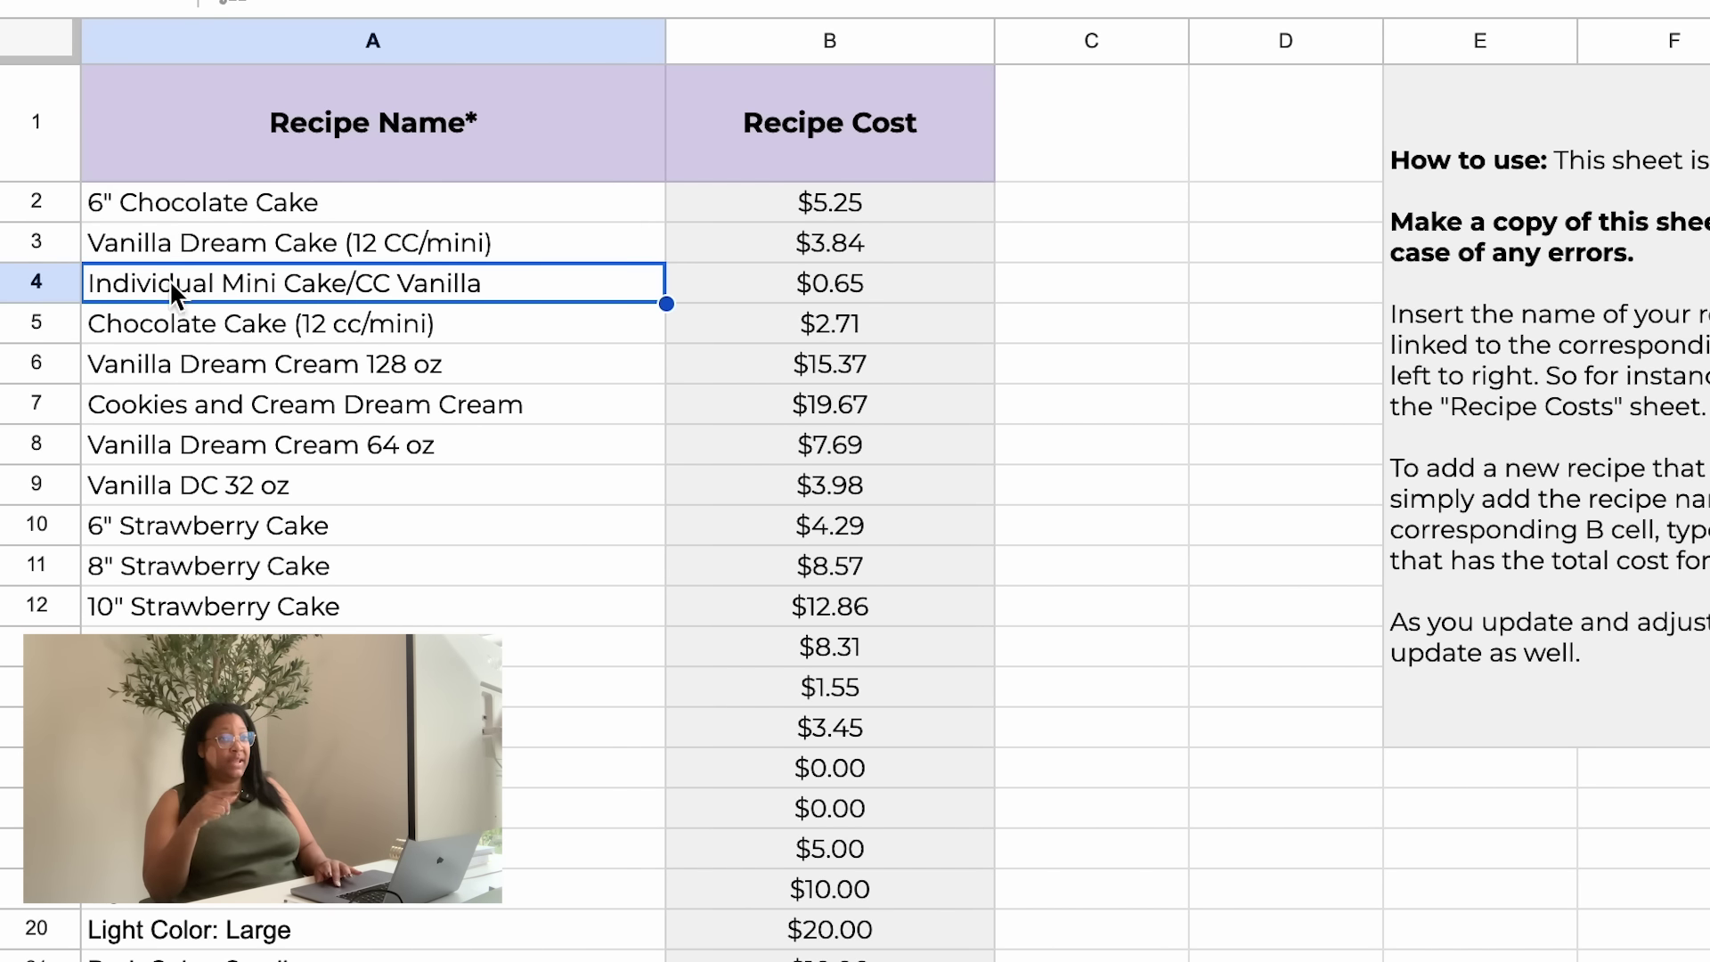
pyautogui.click(180, 317)
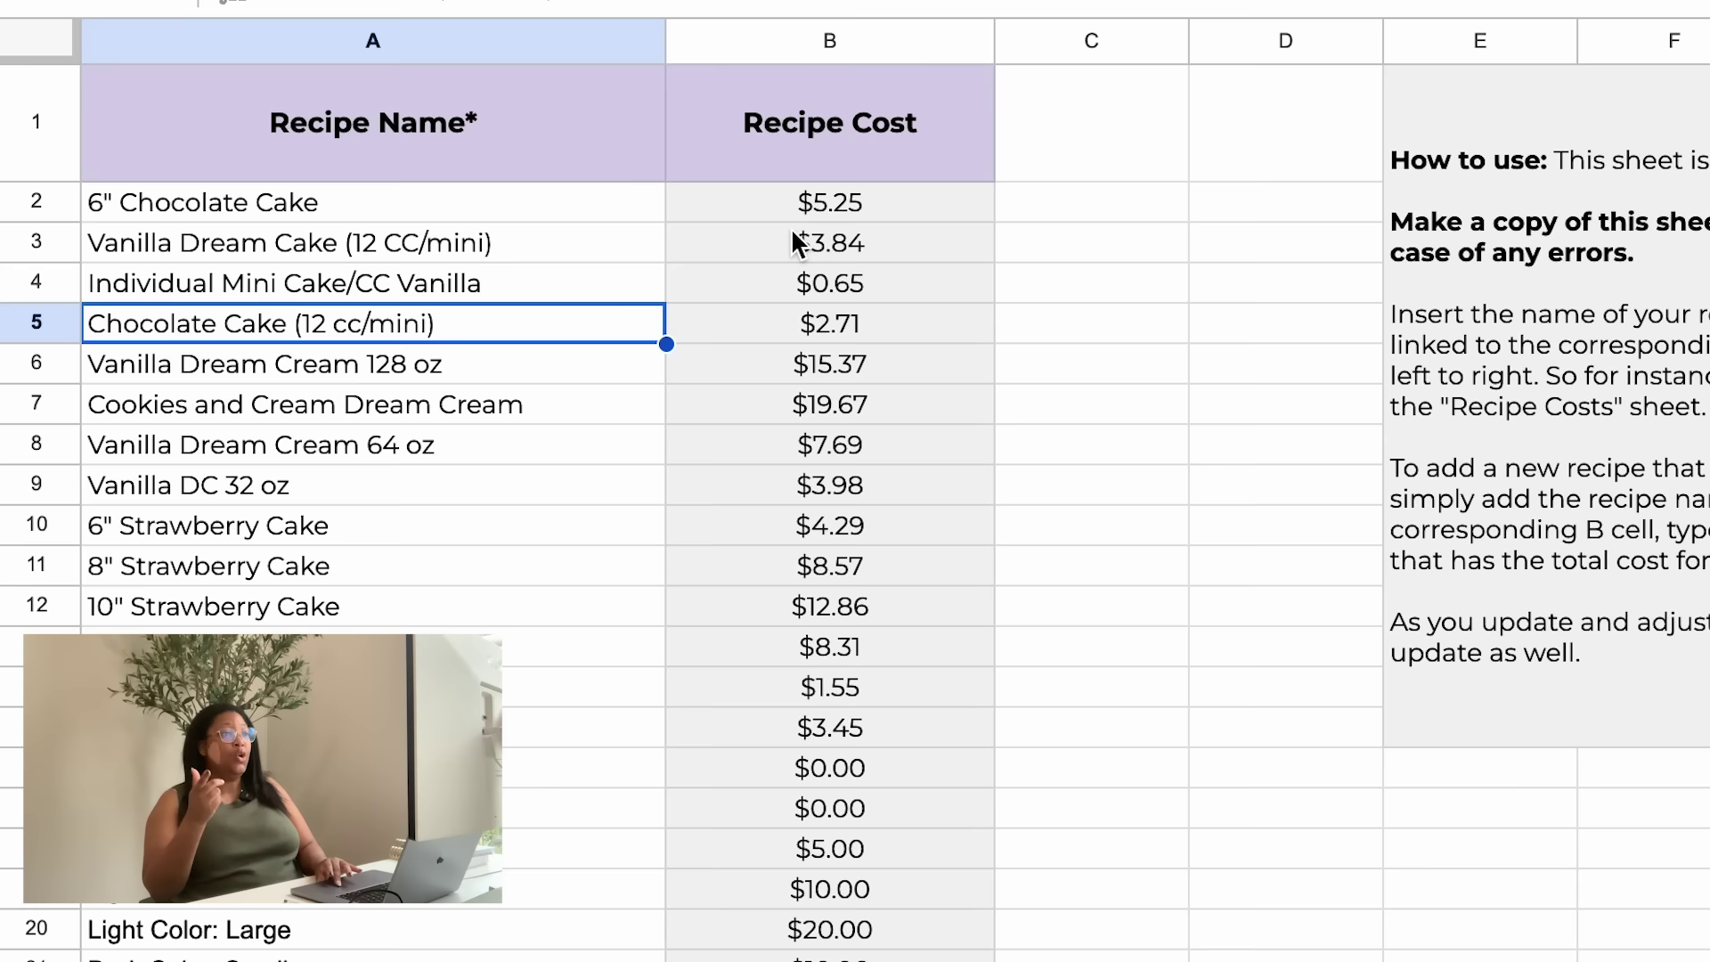
pyautogui.click(865, 241)
pyautogui.click(315, 245)
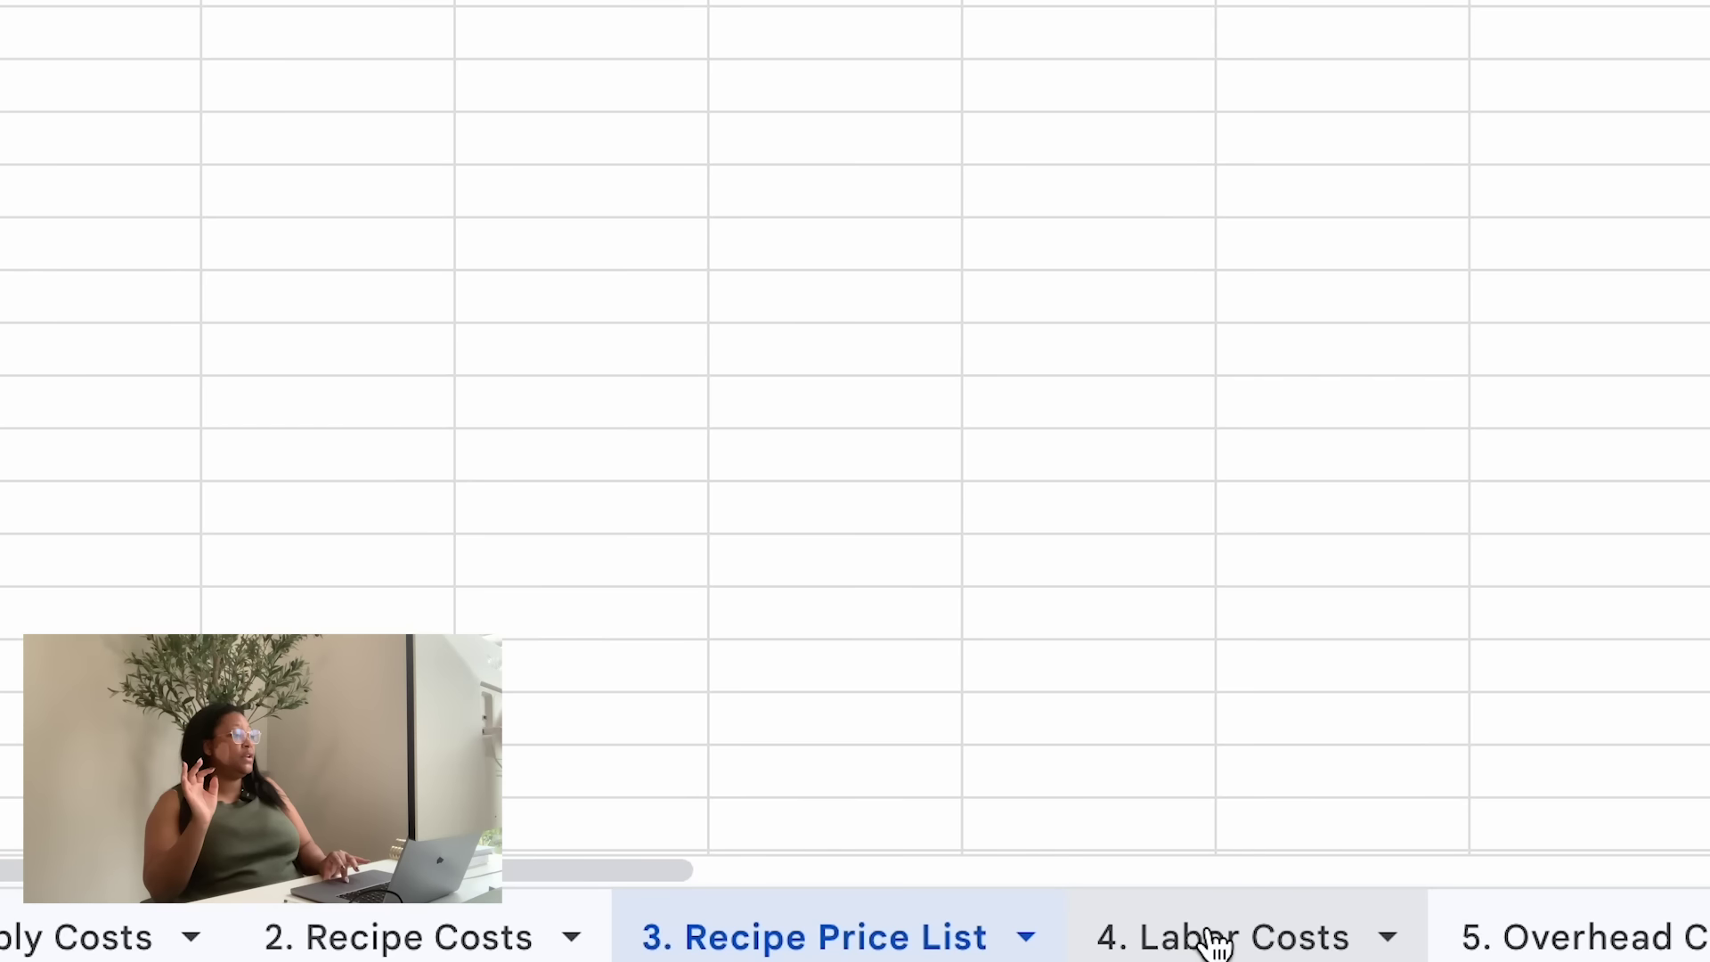
# - Open the 4. Labor Costs sheet and go through the tasks listed in the Hourly Cost Per Task table
pyautogui.click(1215, 939)
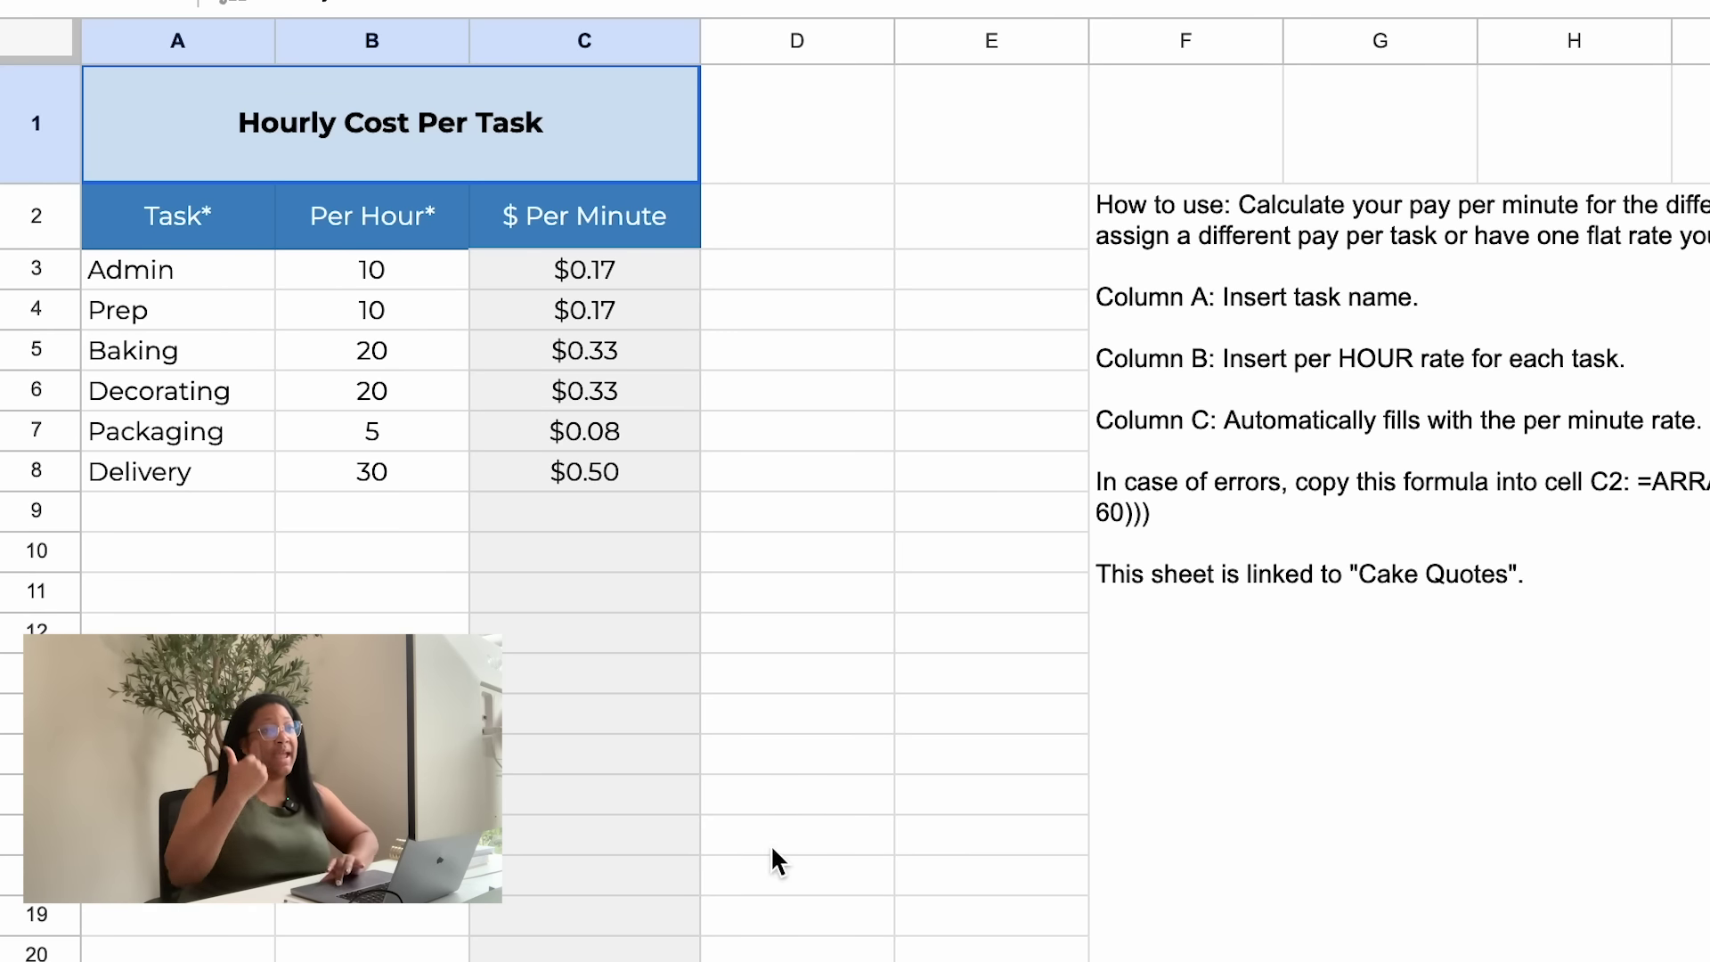
pyautogui.click(165, 308)
pyautogui.click(169, 356)
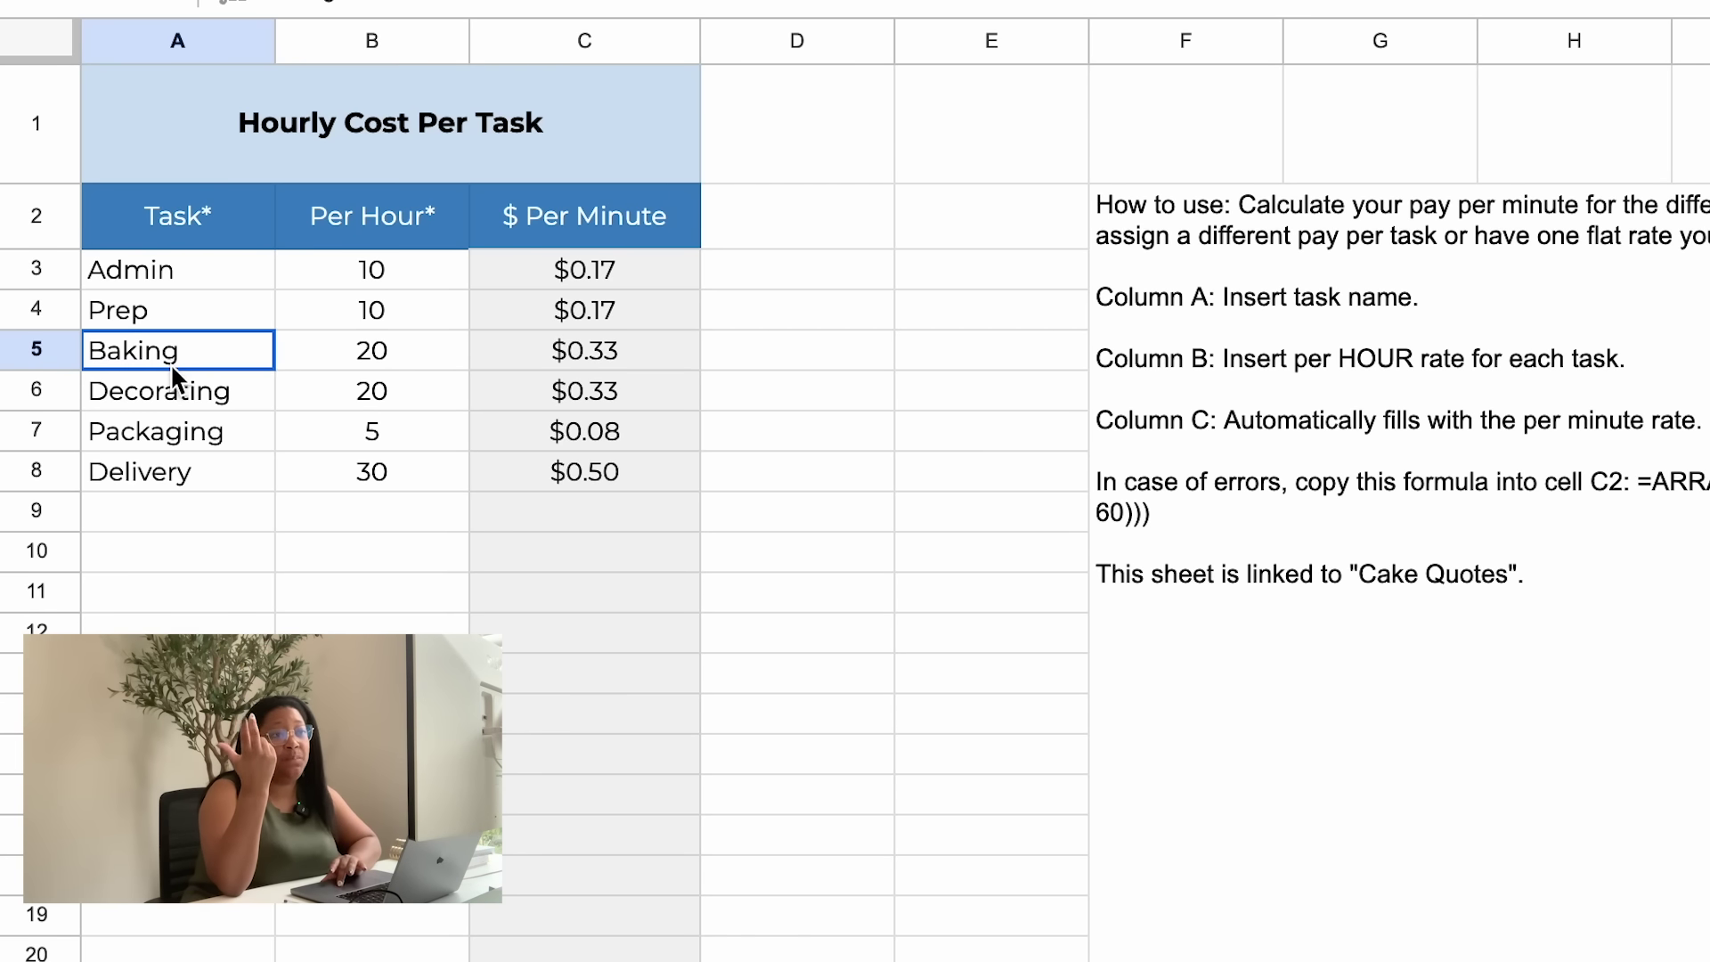
pyautogui.click(175, 383)
pyautogui.click(180, 436)
pyautogui.click(187, 503)
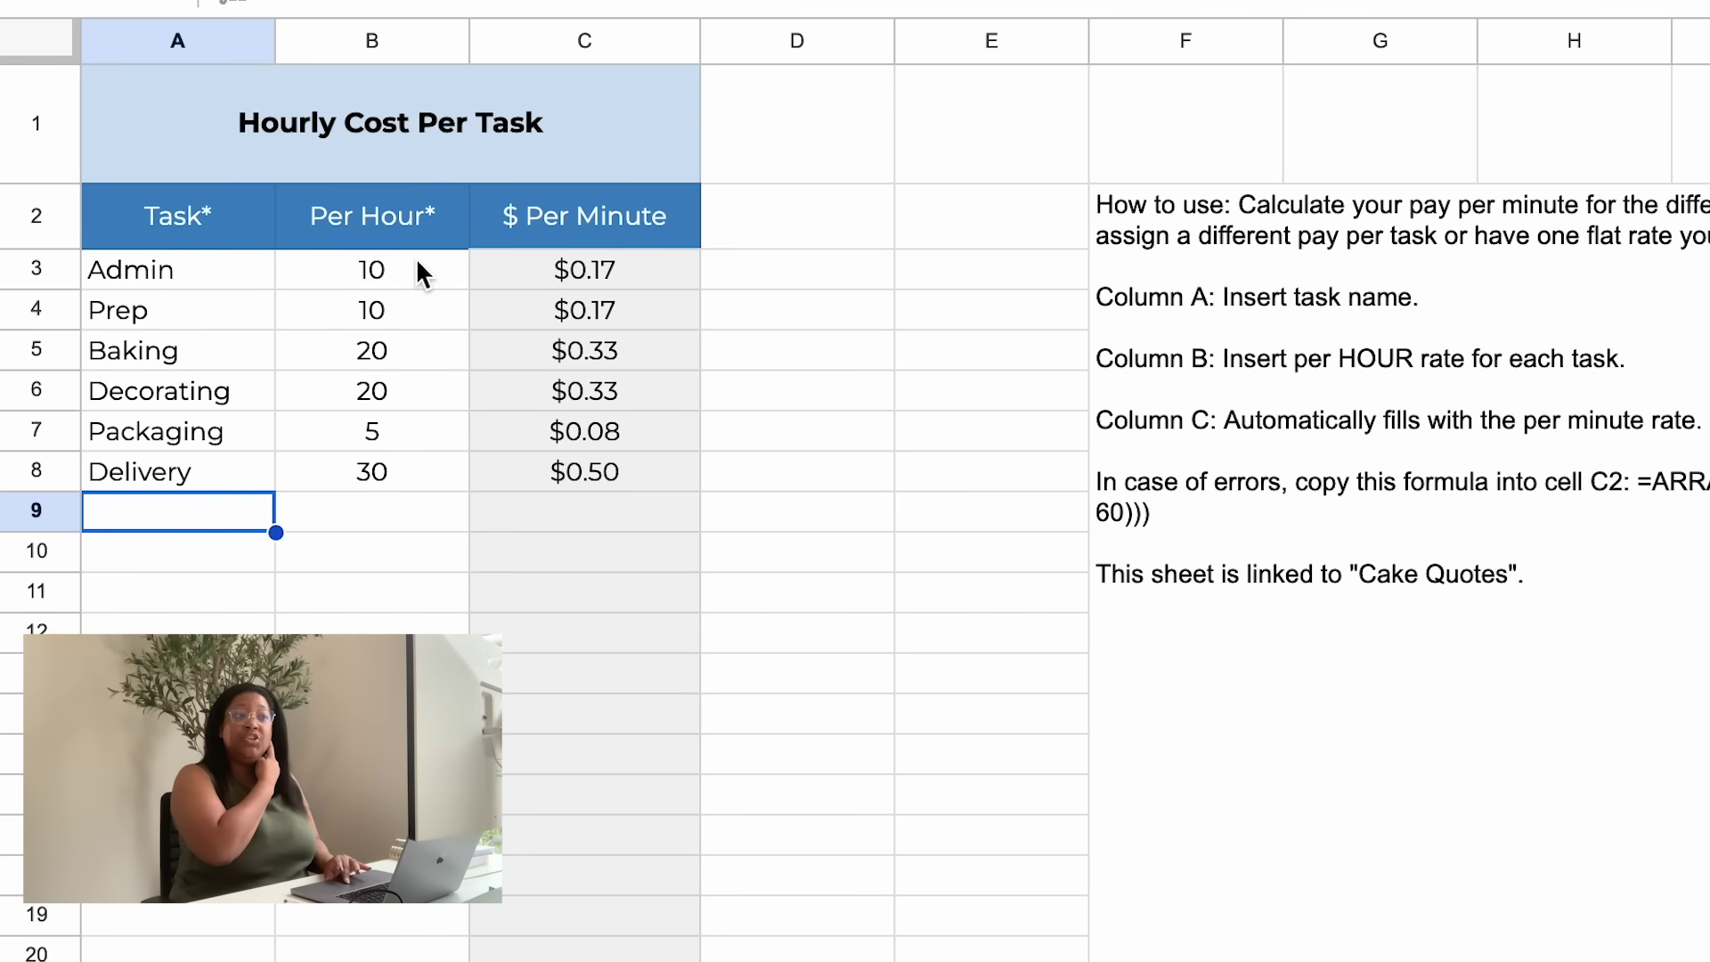
# - Check the per-hour rates assigned to the Admin and Prep tasks
pyautogui.click(398, 274)
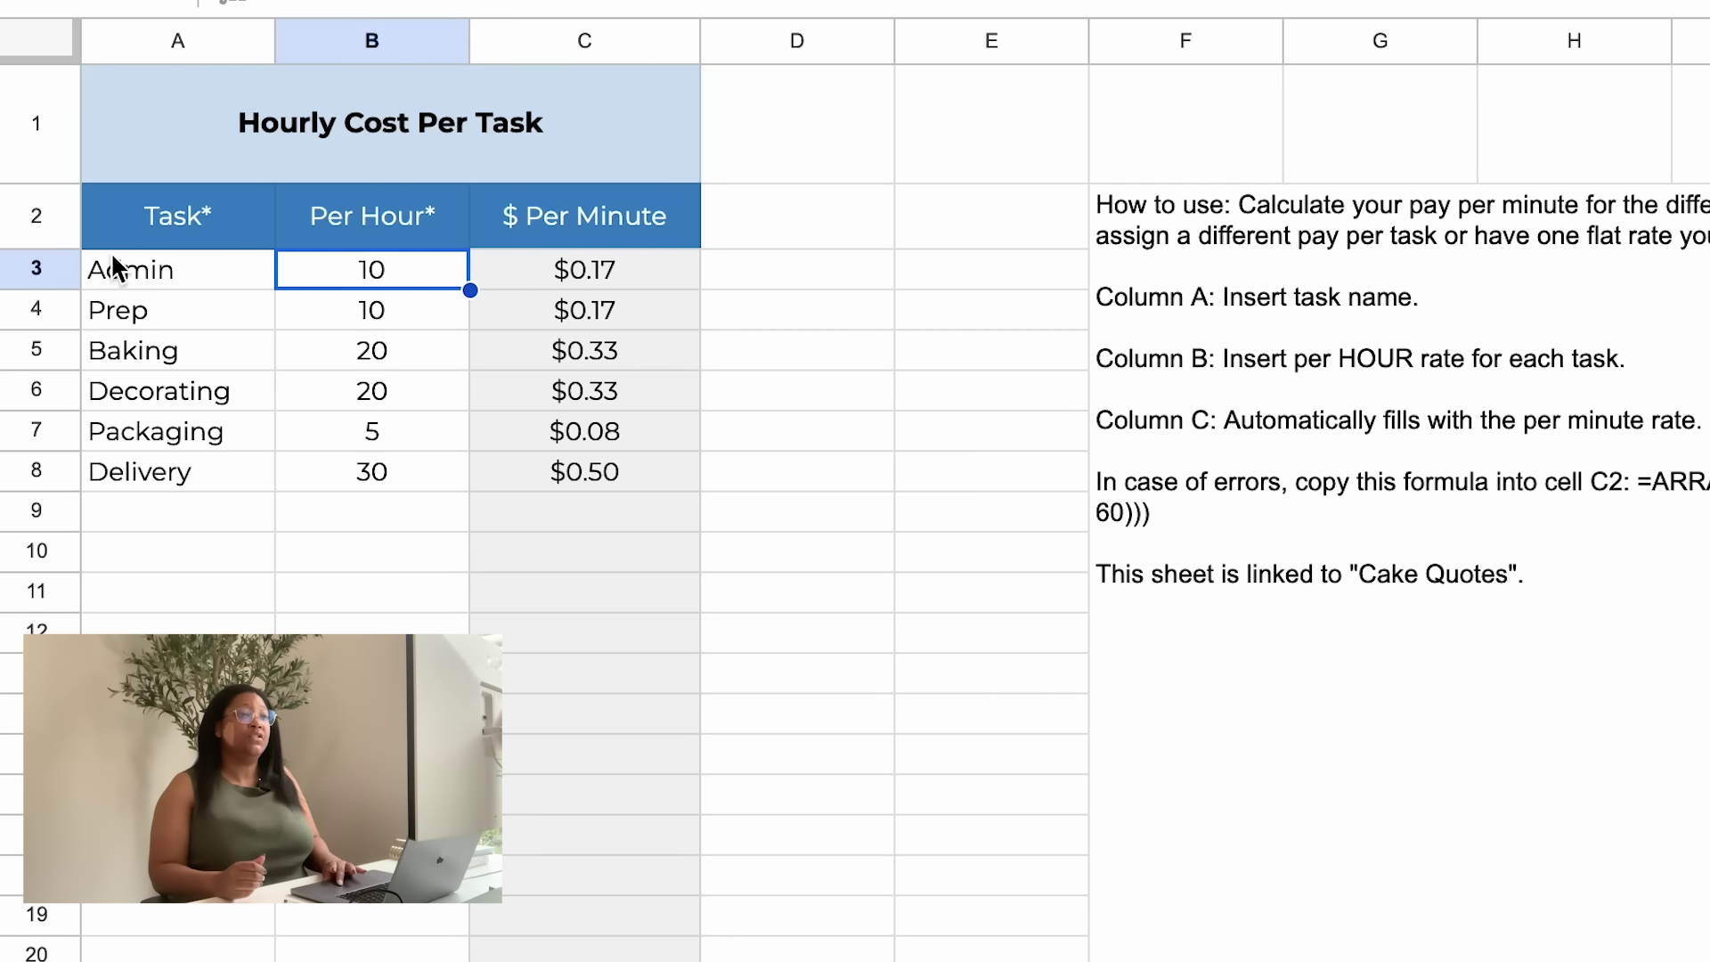
pyautogui.click(150, 282)
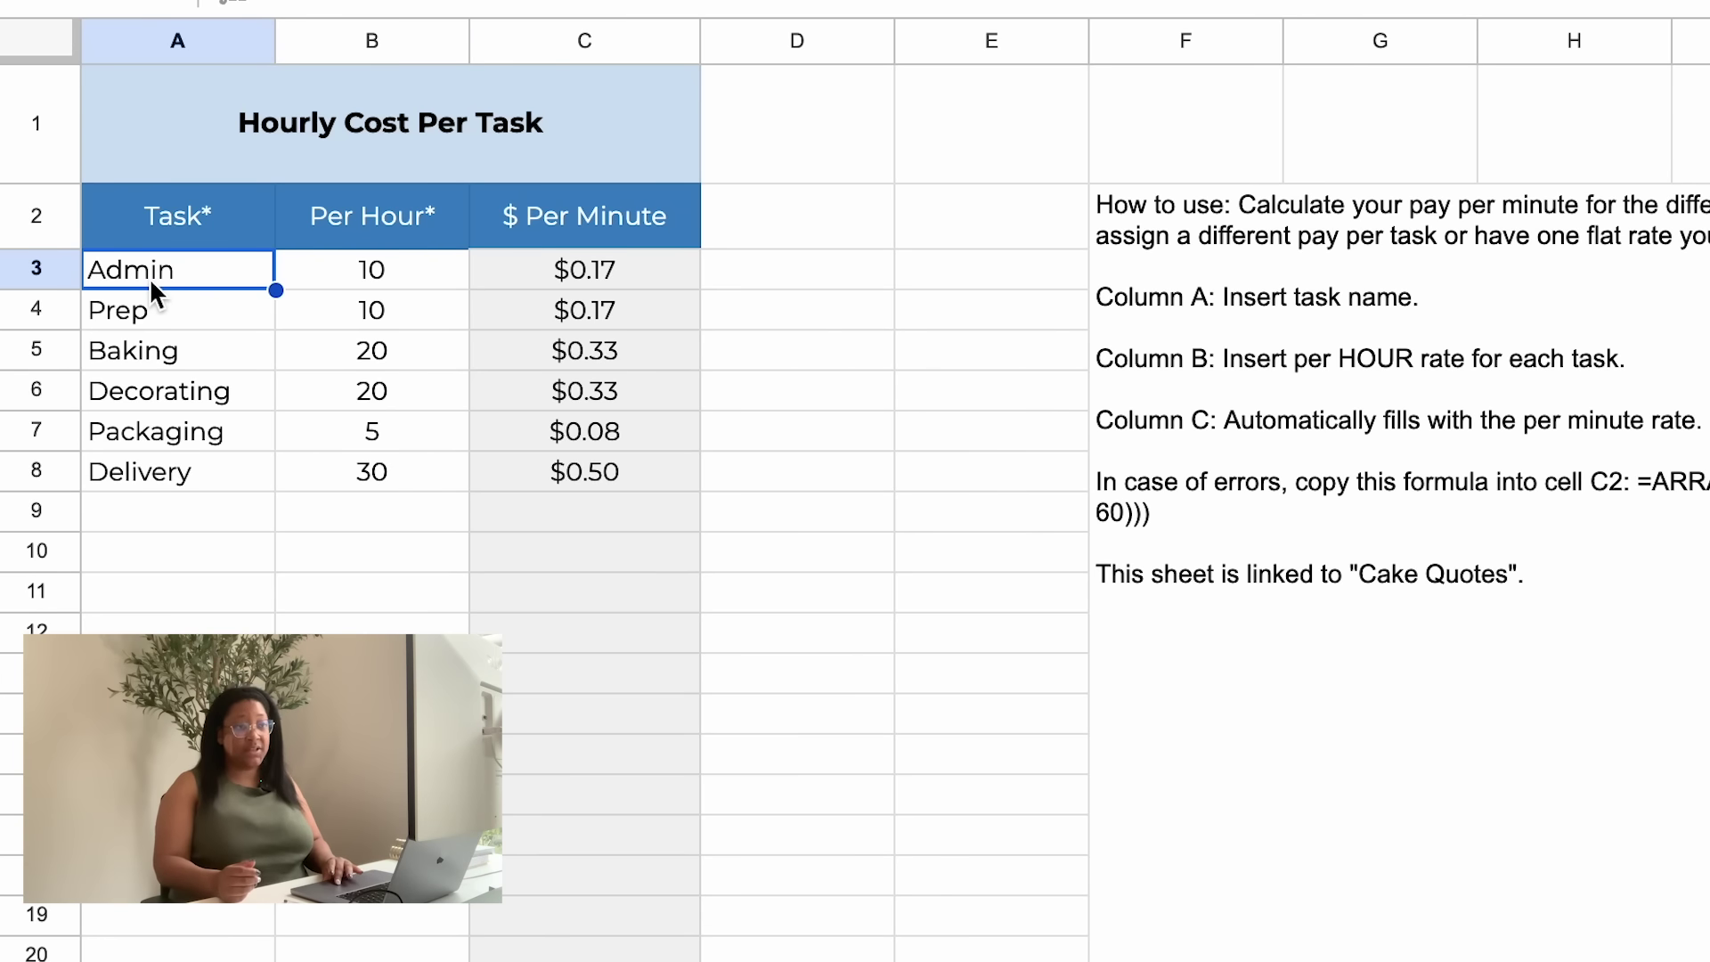
pyautogui.click(382, 310)
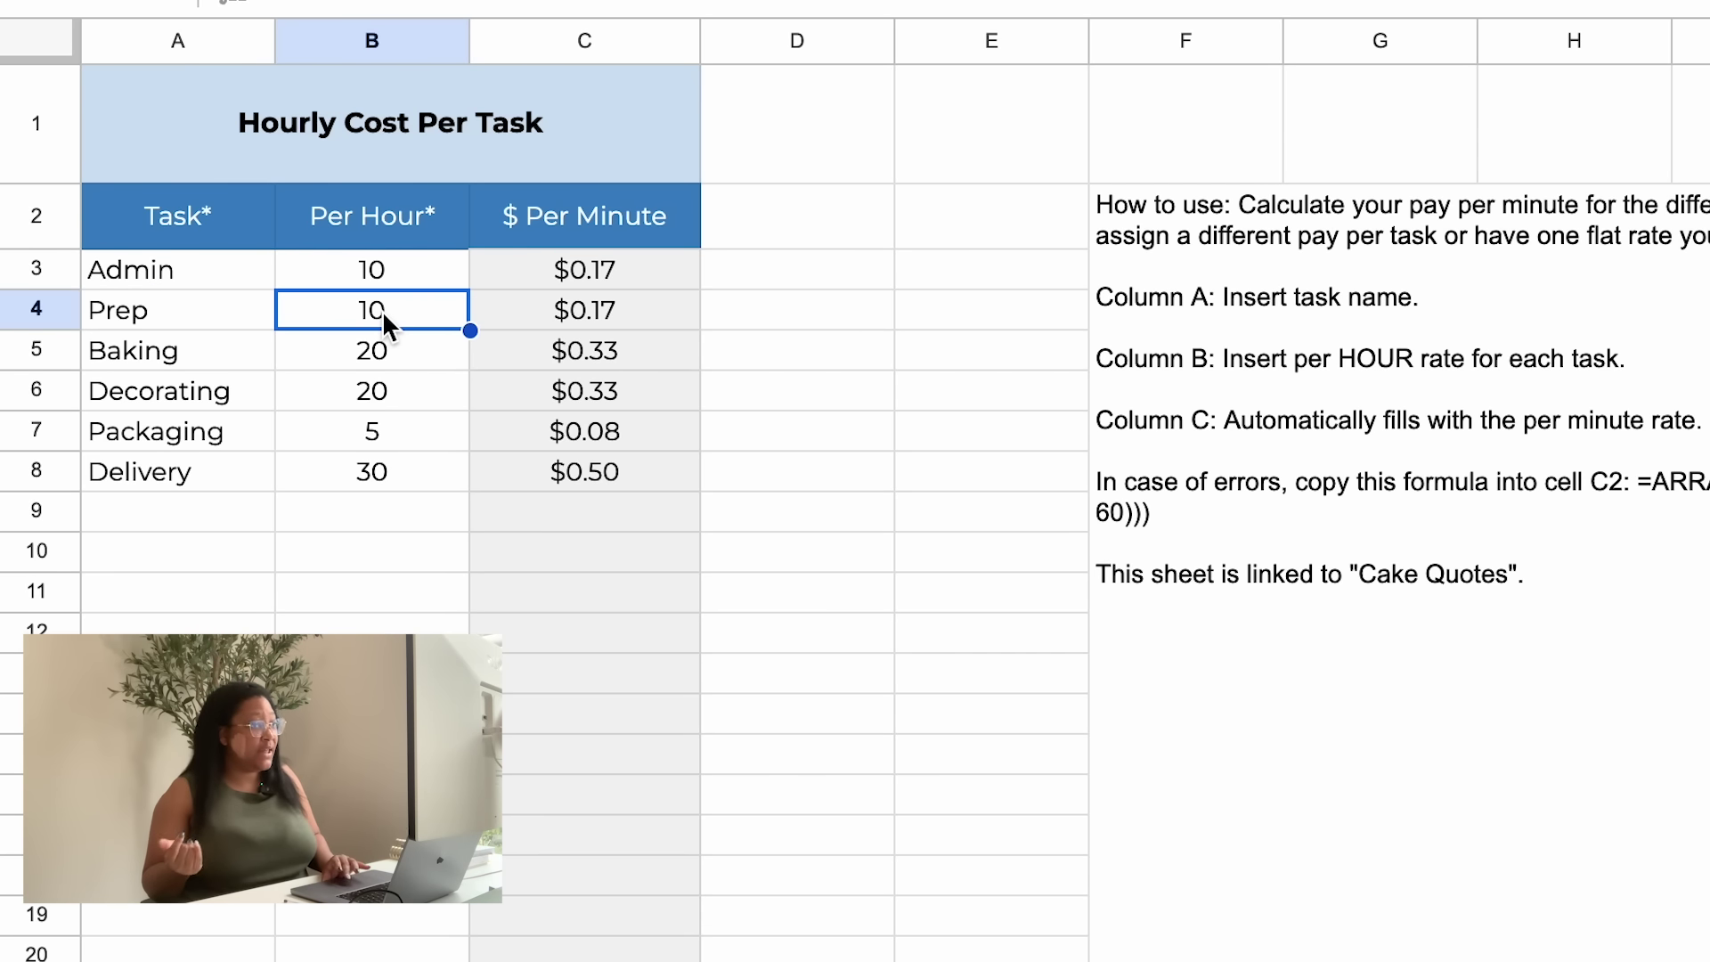
# - Check the per-hour rates assigned to the Prep, Baking and Decorating tasks
pyautogui.click(125, 317)
pyautogui.click(376, 356)
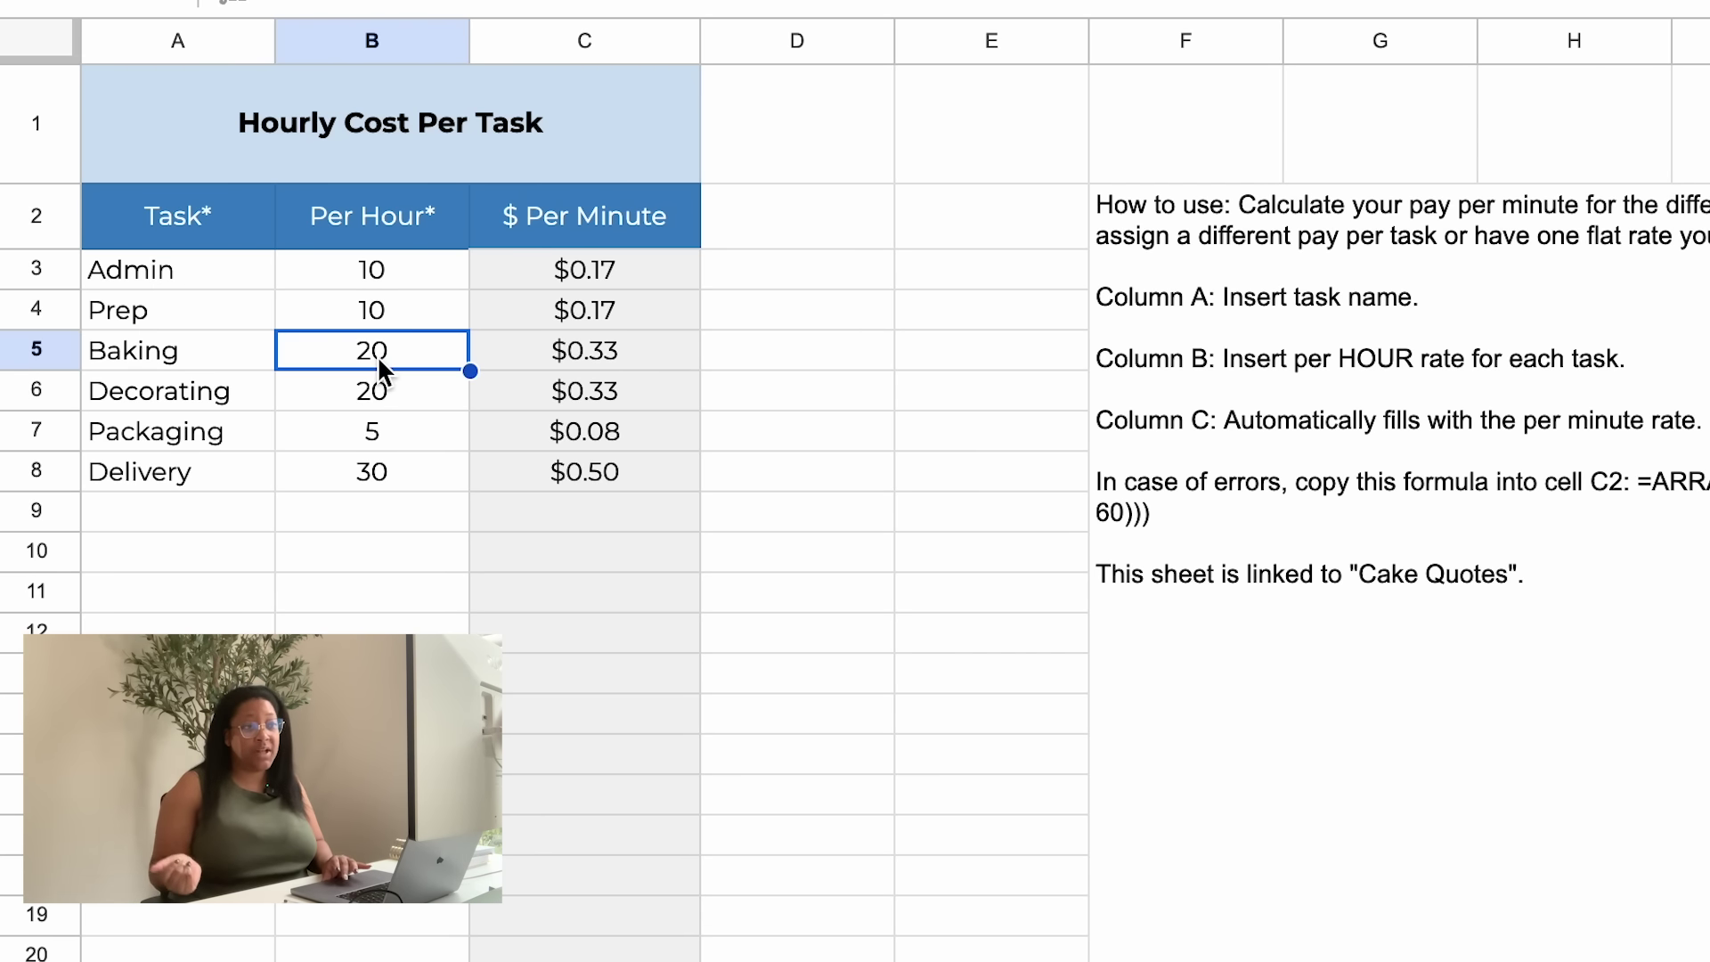
pyautogui.click(153, 349)
pyautogui.click(376, 388)
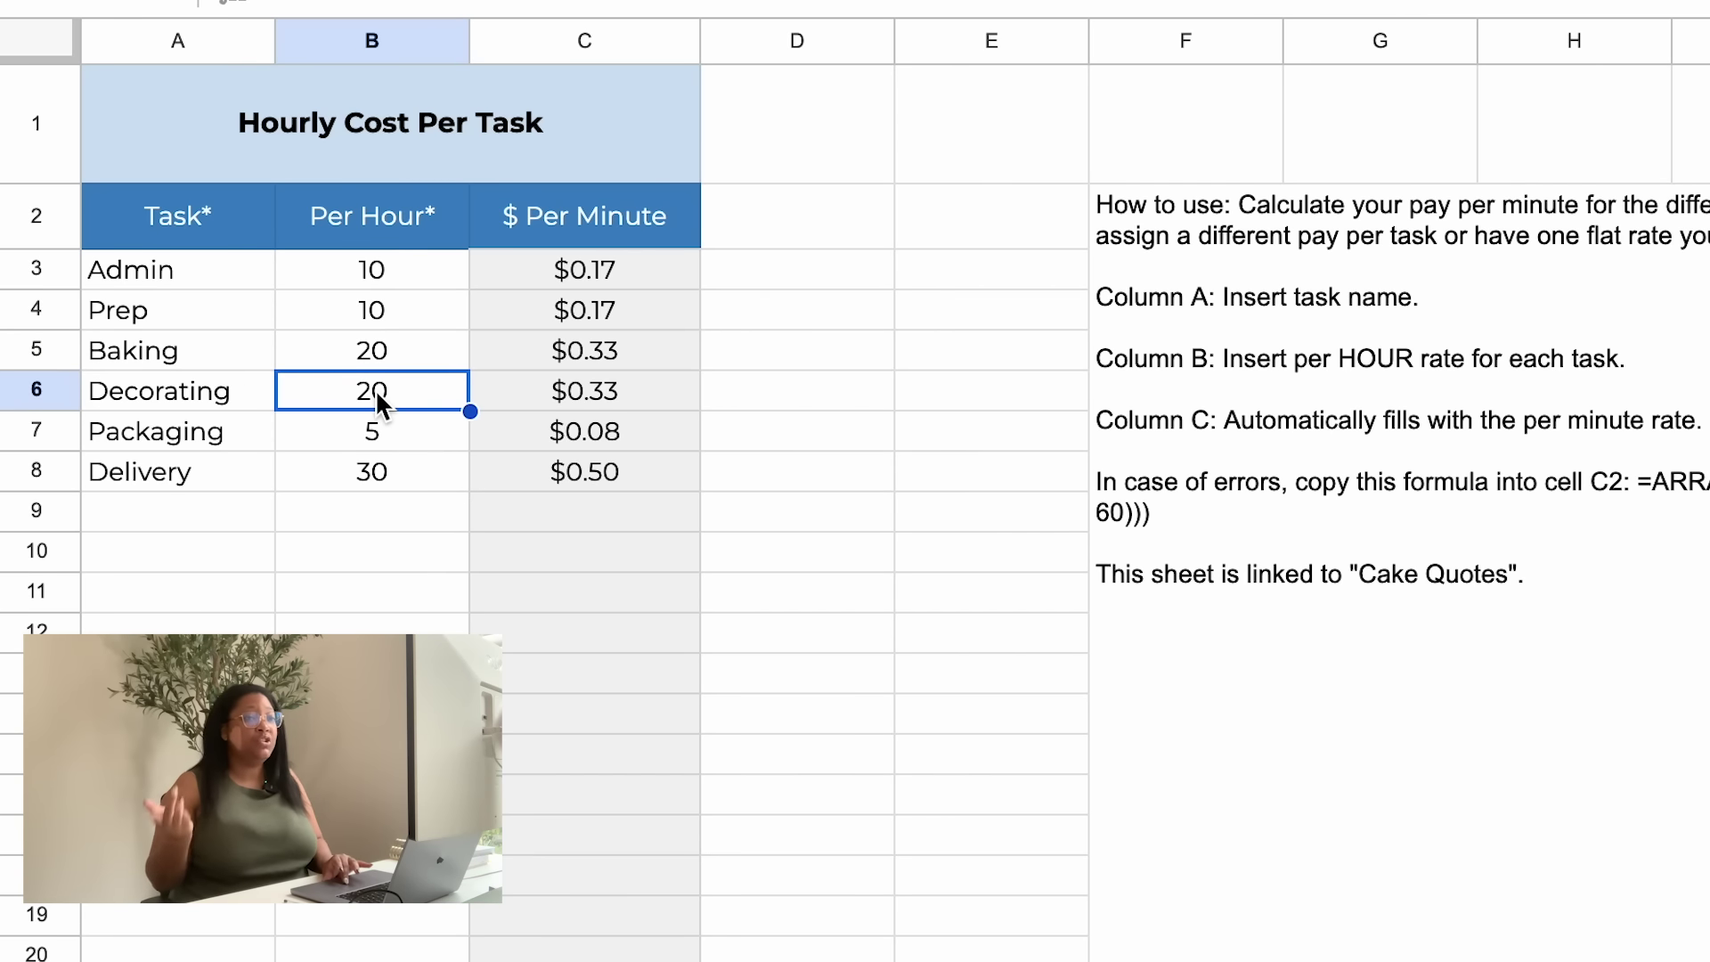
pyautogui.click(188, 394)
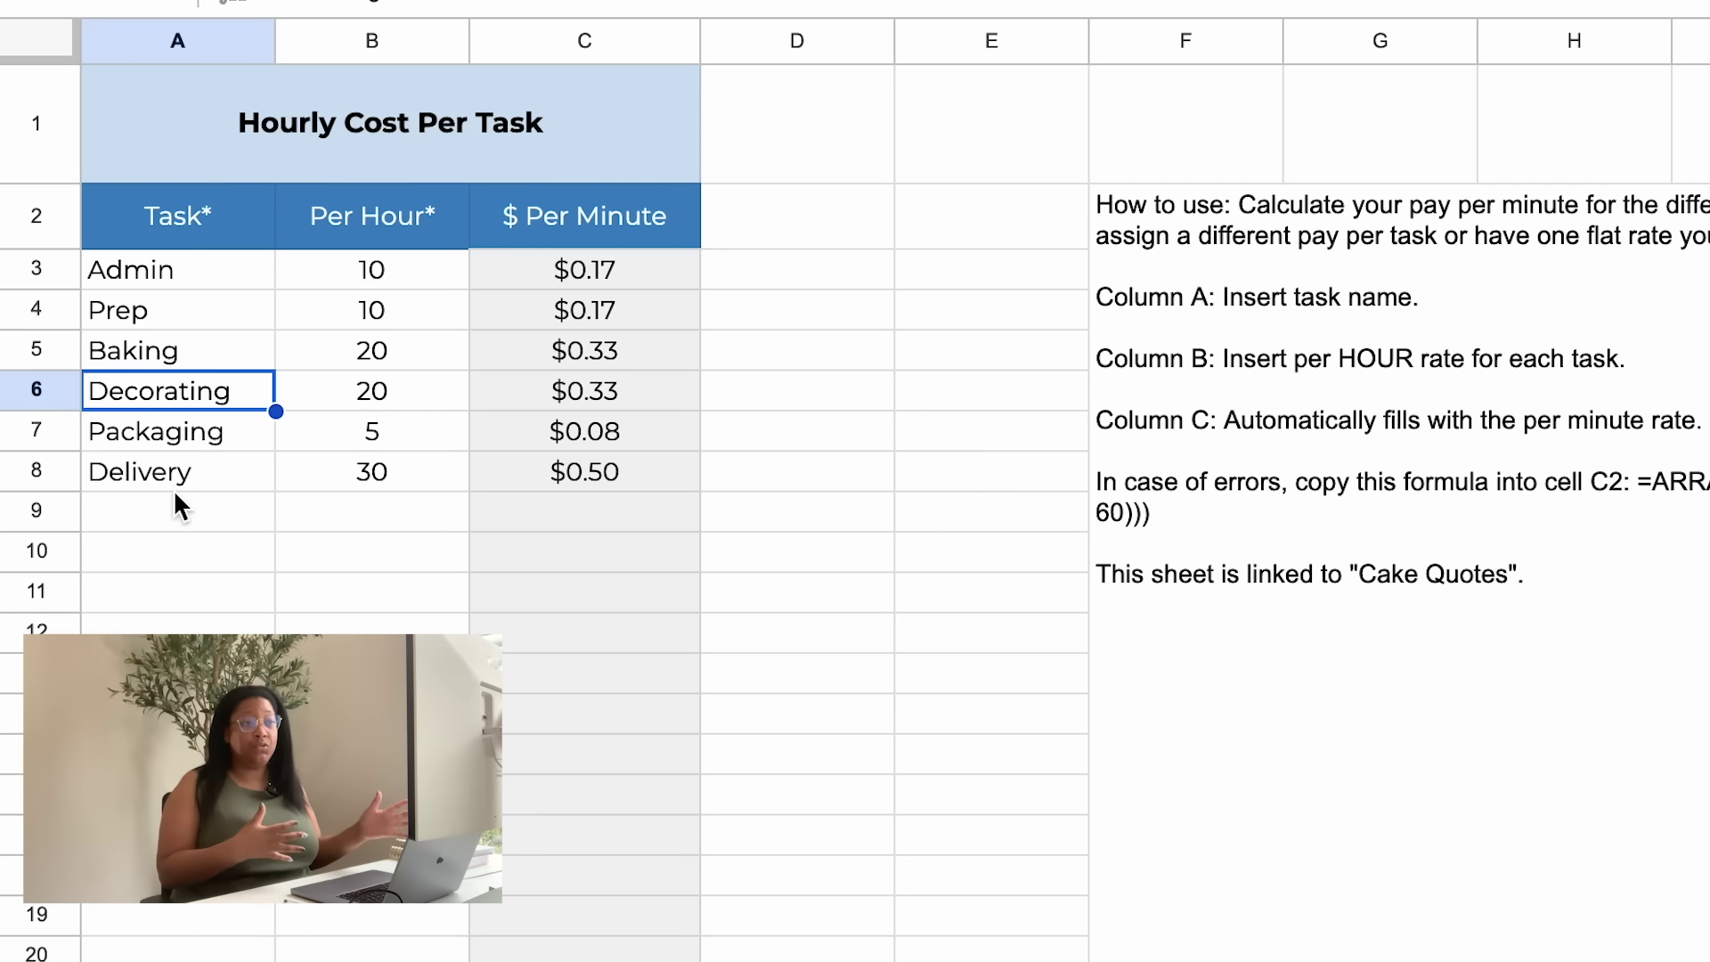
# - Check the Admin hourly rate and the Delivery per-minute cost, and open the 5. Overhead Costs sheet
pyautogui.click(159, 278)
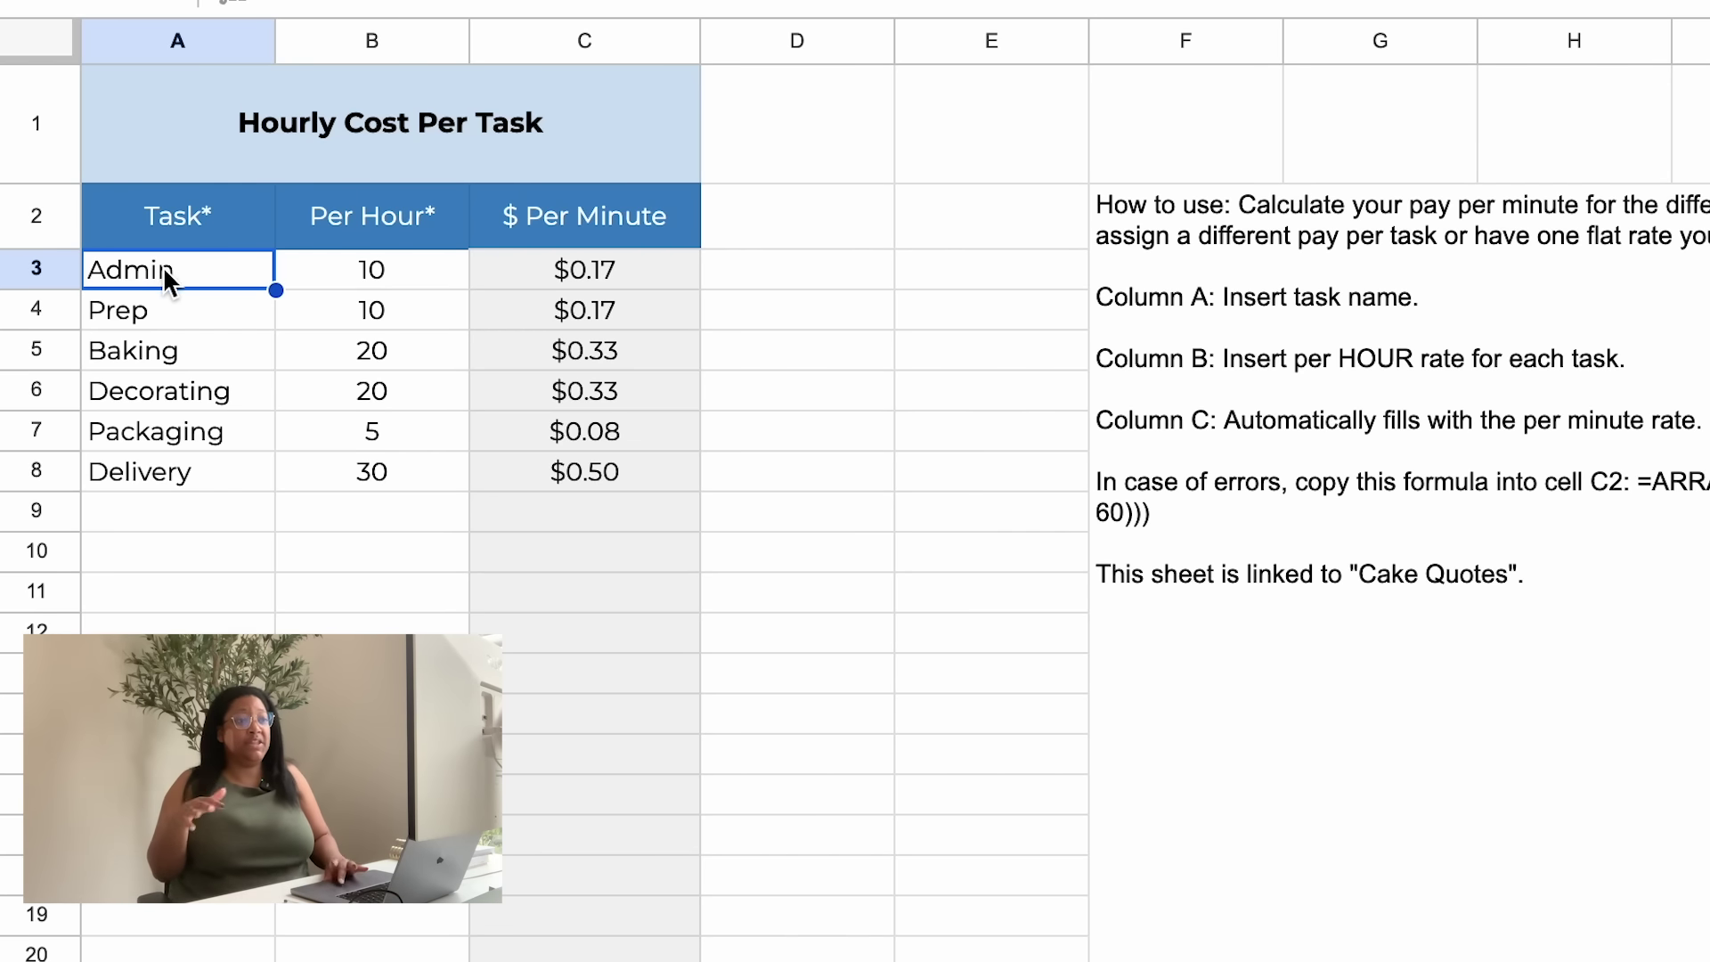
pyautogui.click(396, 278)
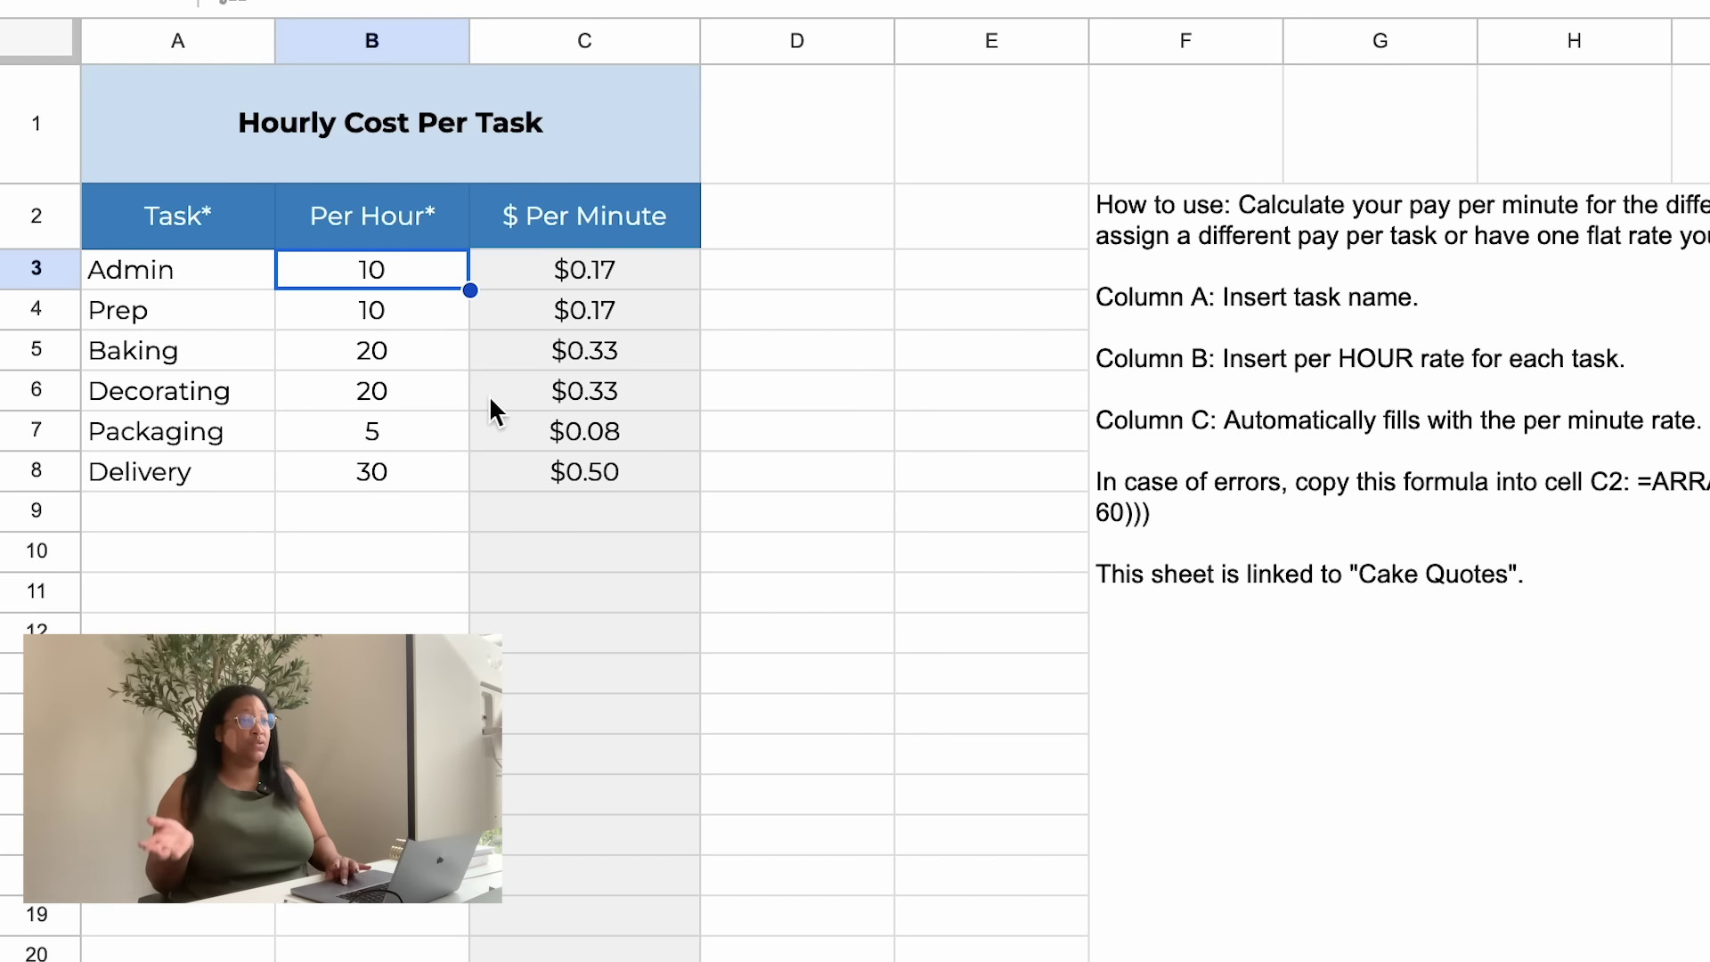
pyautogui.click(595, 487)
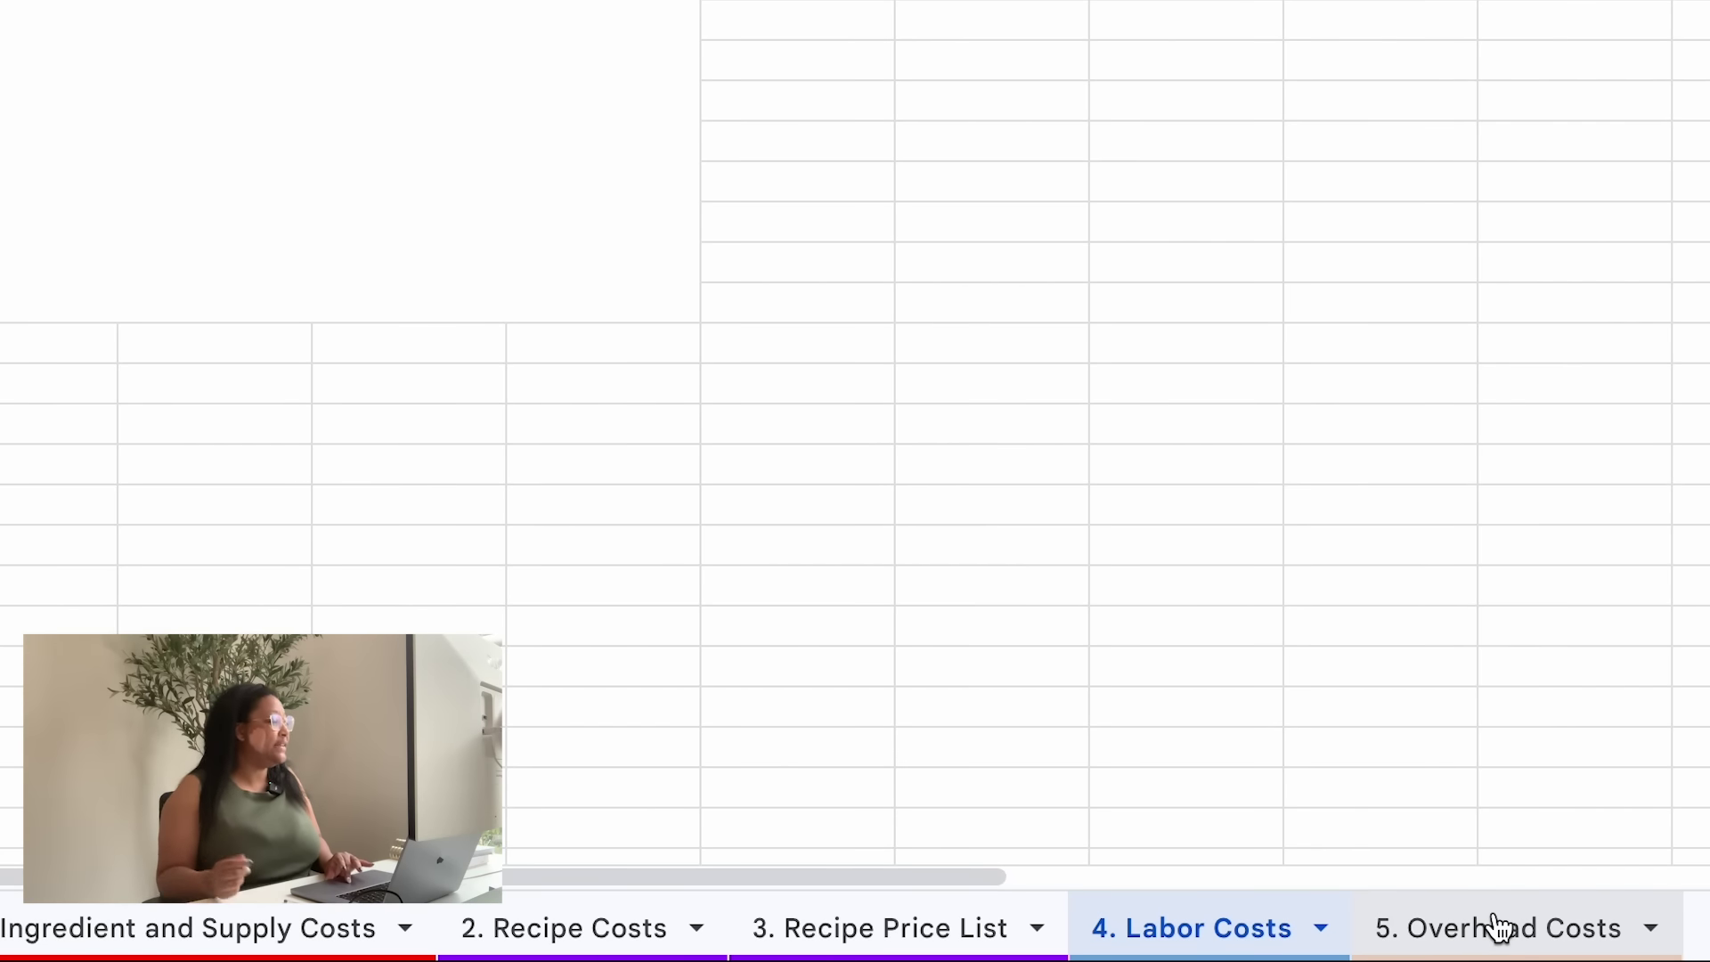
pyautogui.click(1502, 936)
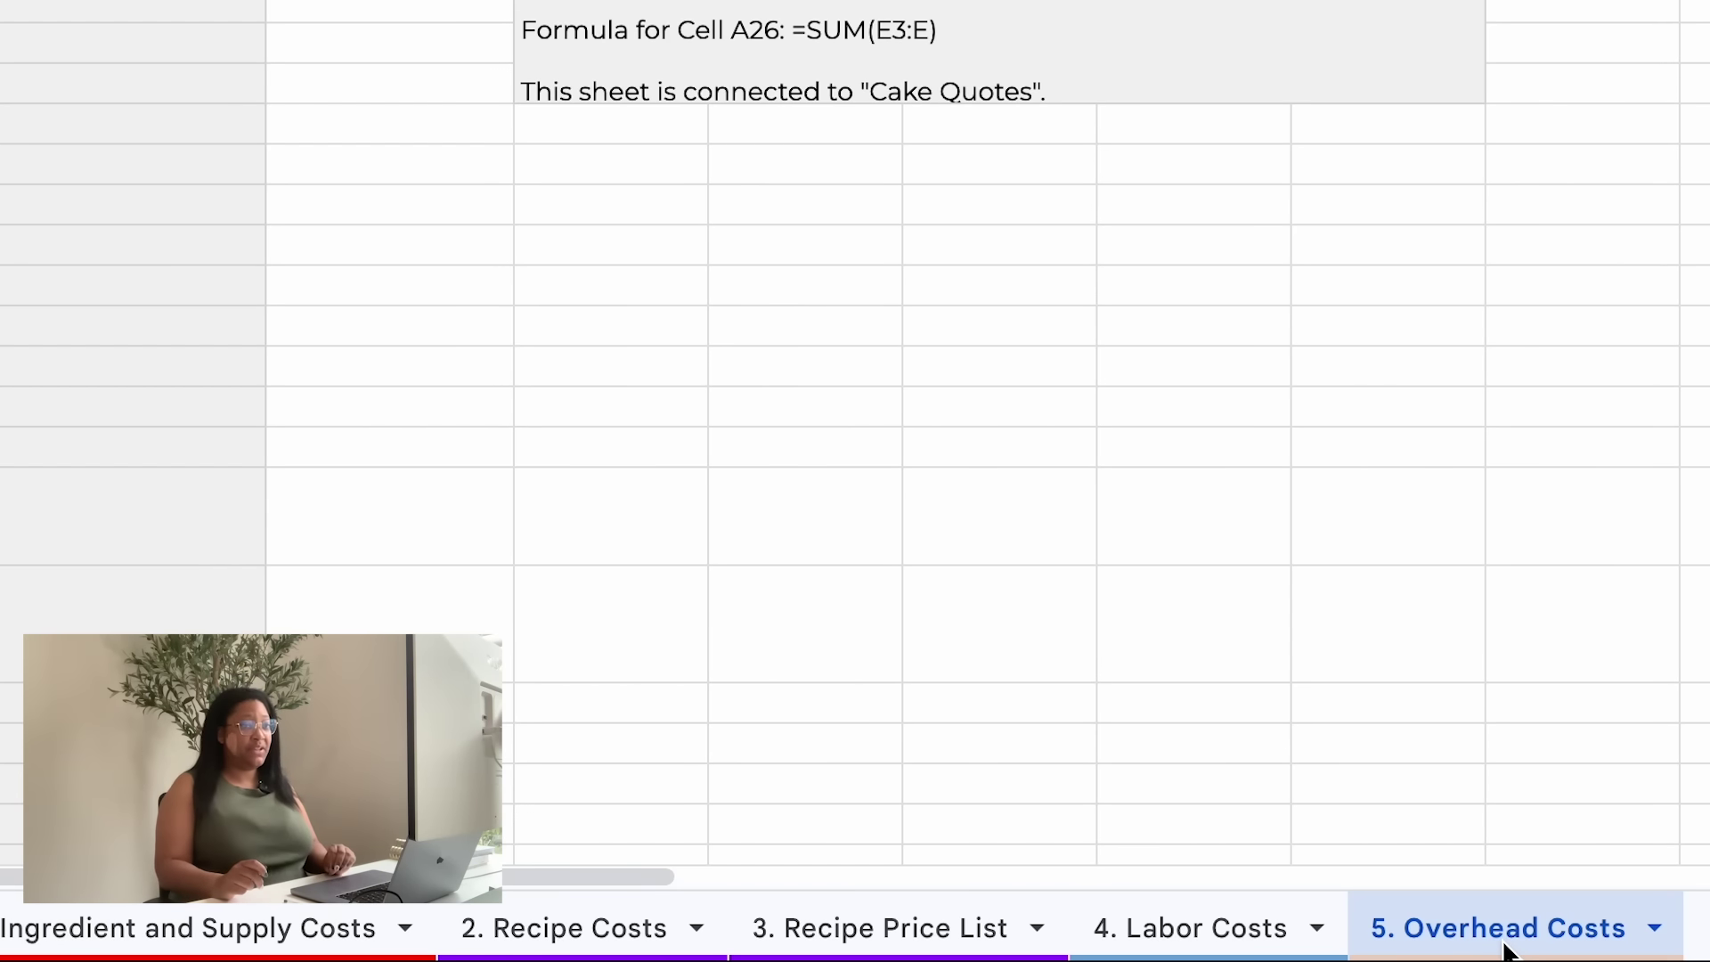
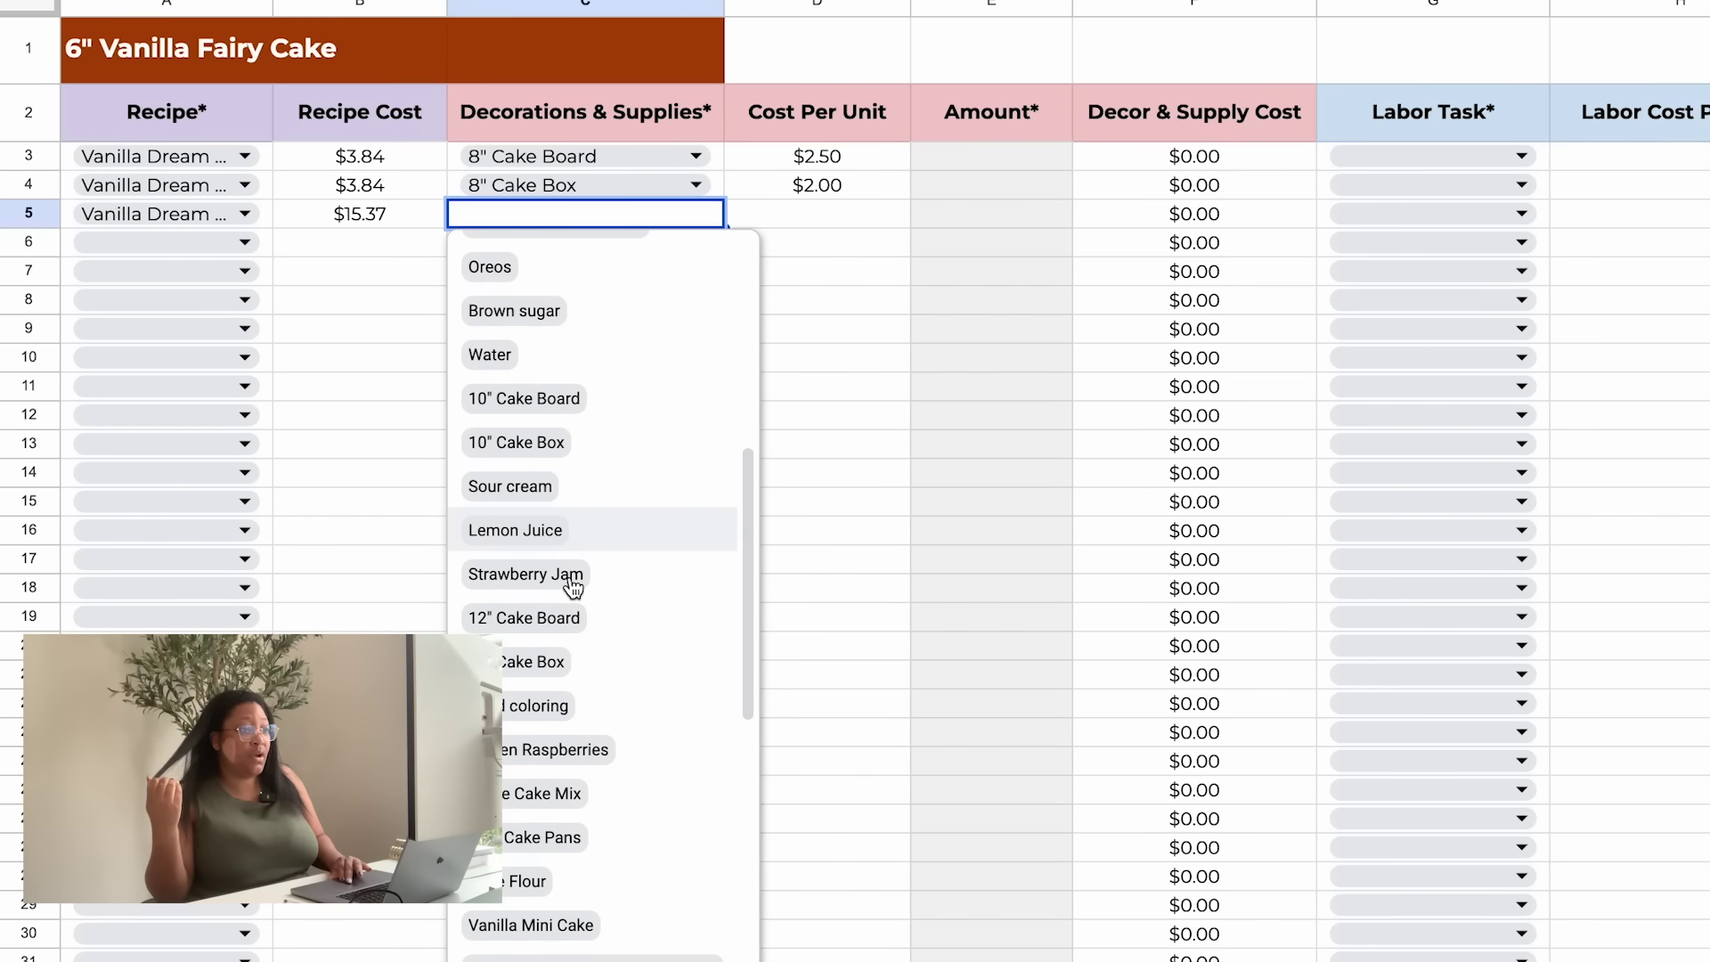
# - Add Butterflies 5, Sprinkles (small) and Gold Leaf: Small under Decorations & Supplies in rows 5 to 7 of the 6" Vanilla Fairy Cake quote
pyautogui.scroll(-6, 572, 586)
pyautogui.click(515, 573)
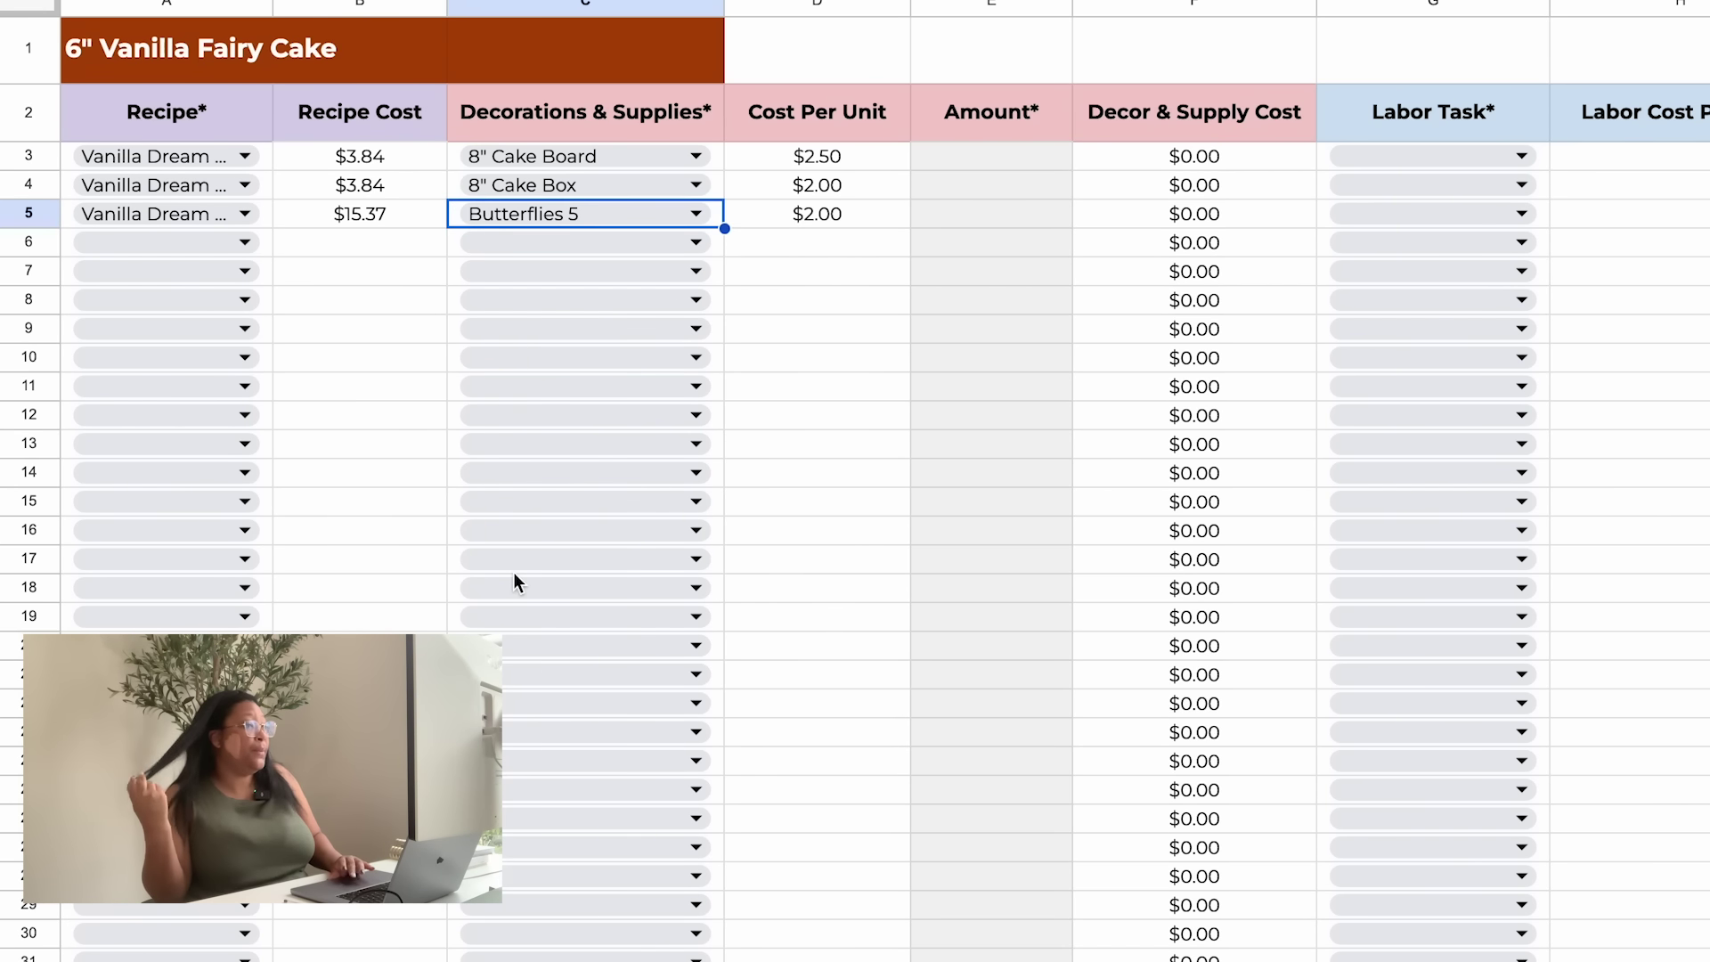
pyautogui.click(580, 247)
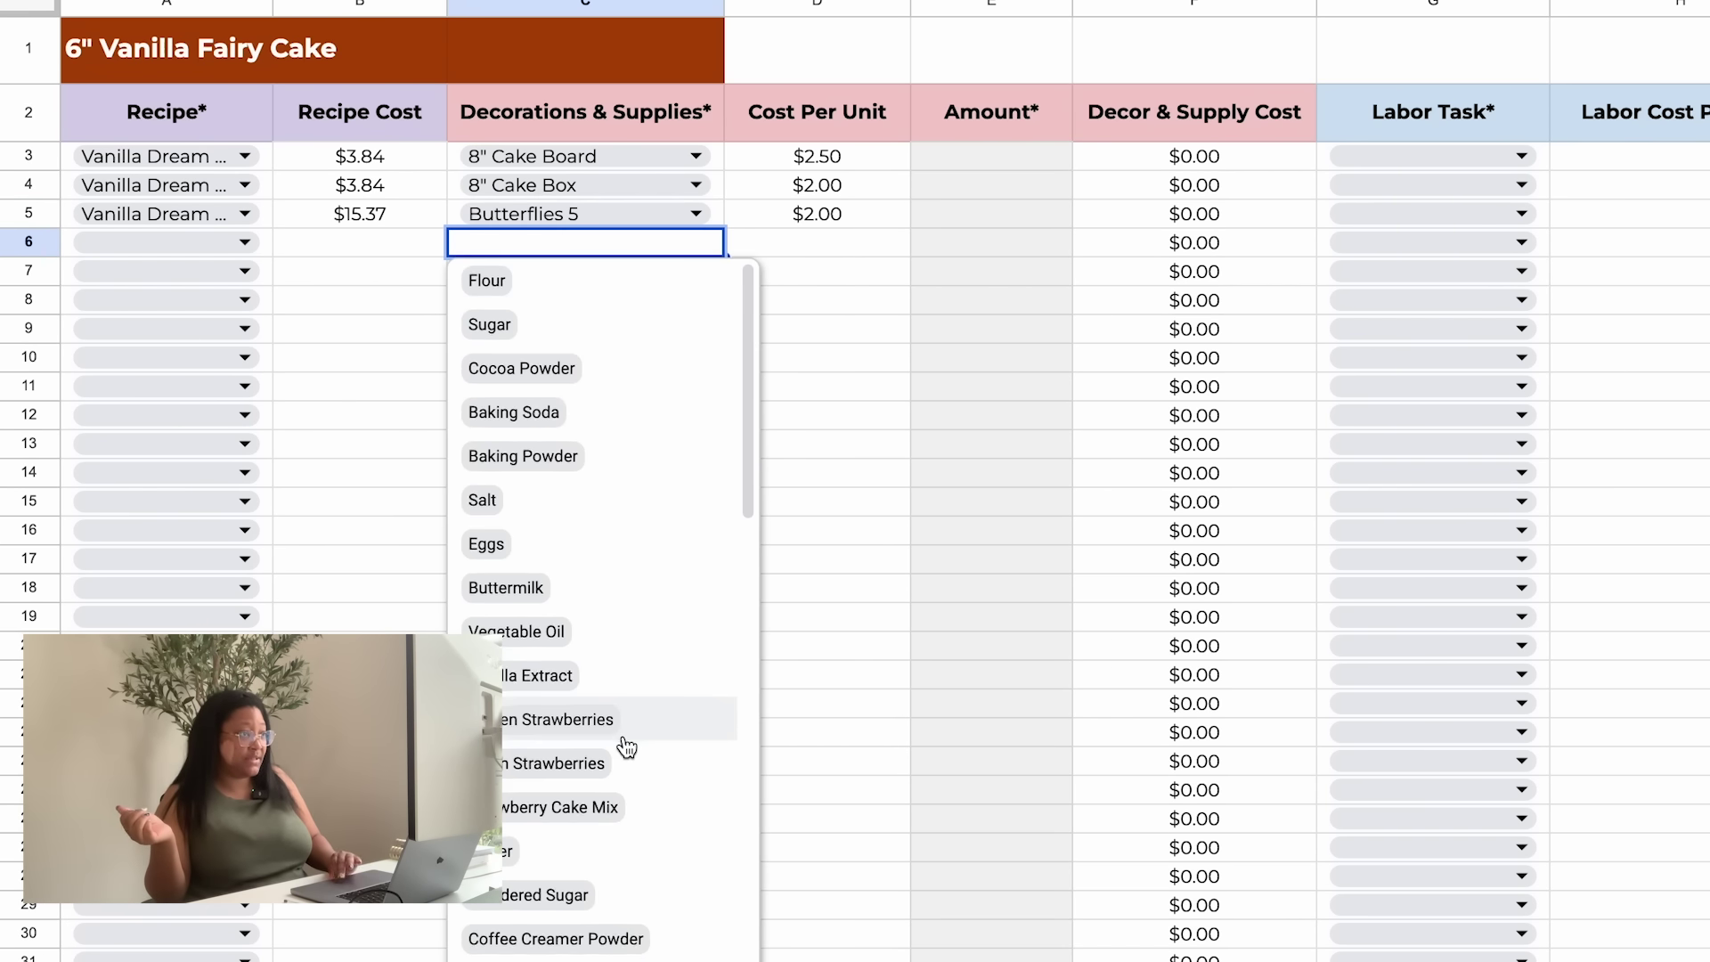
pyautogui.write('spr')
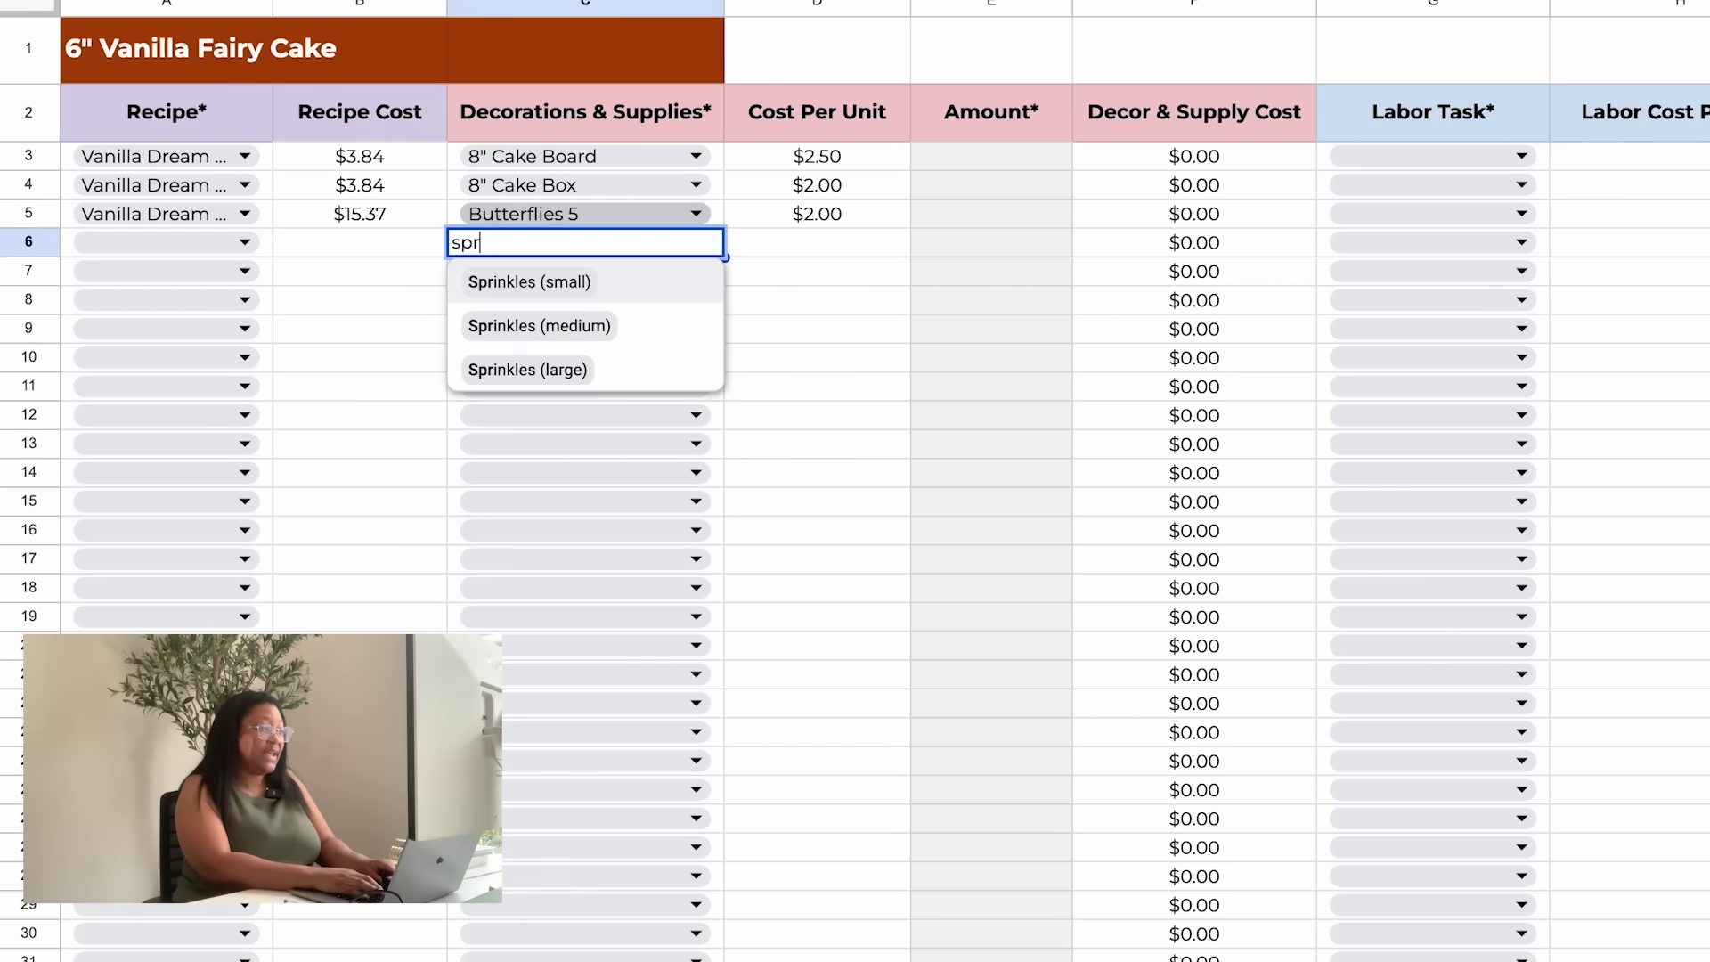
pyautogui.click(558, 281)
pyautogui.click(522, 272)
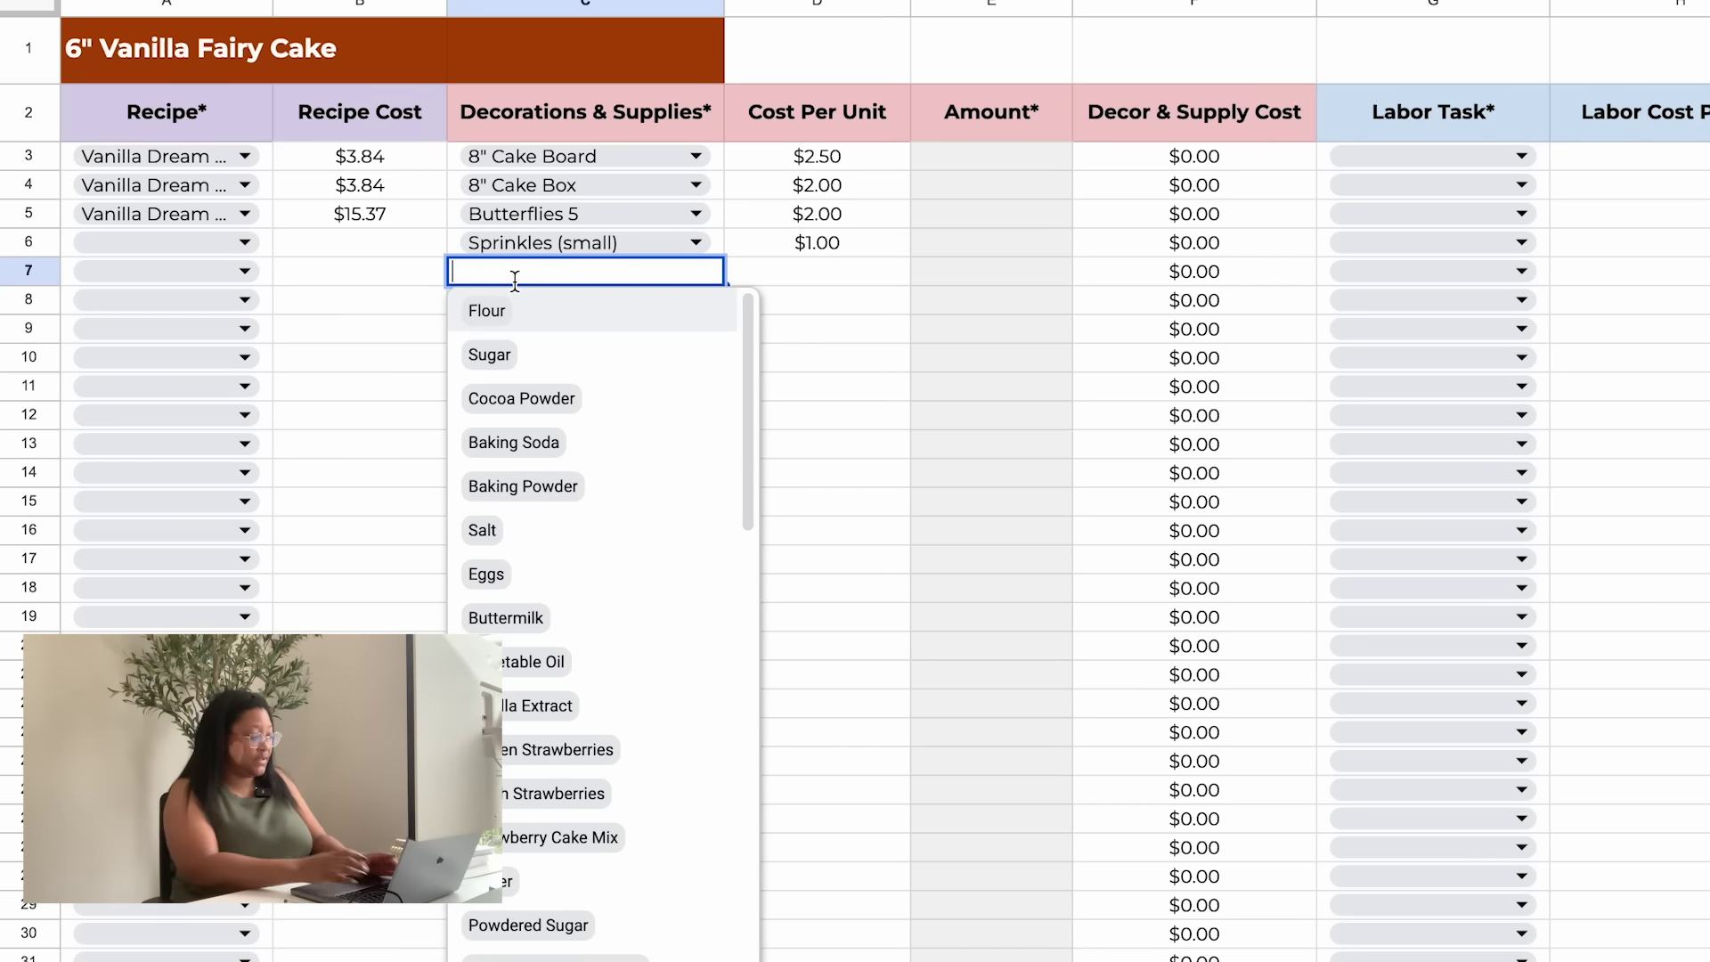
pyautogui.write('gold')
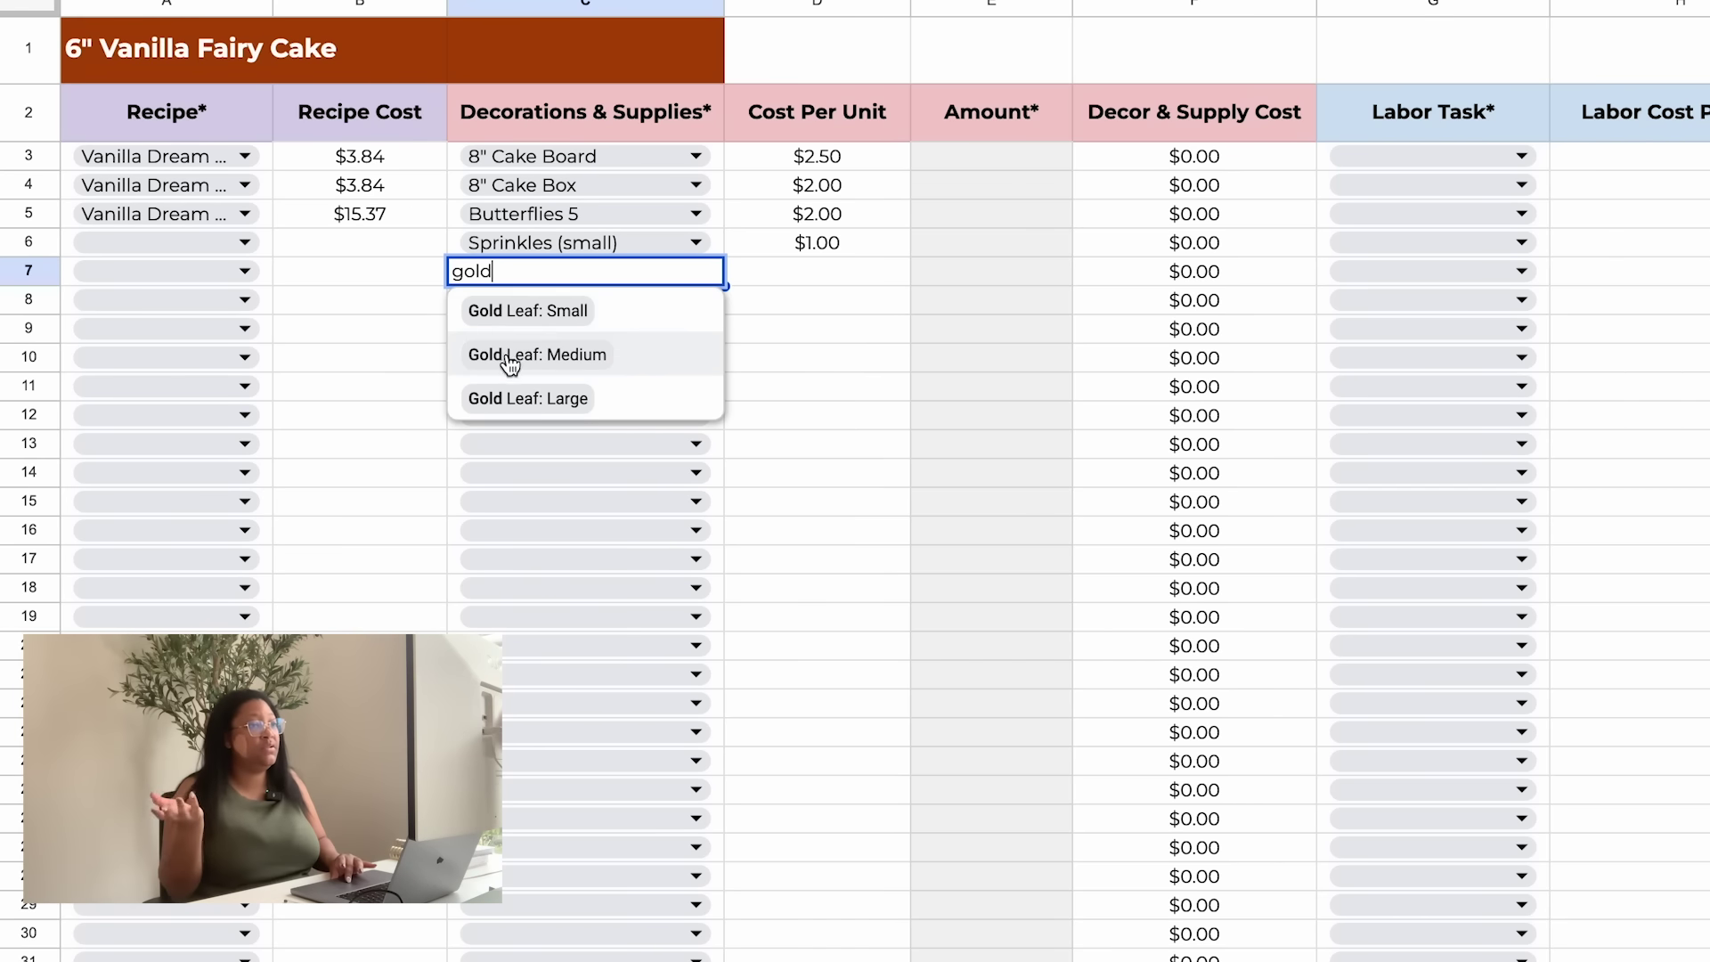
pyautogui.click(510, 308)
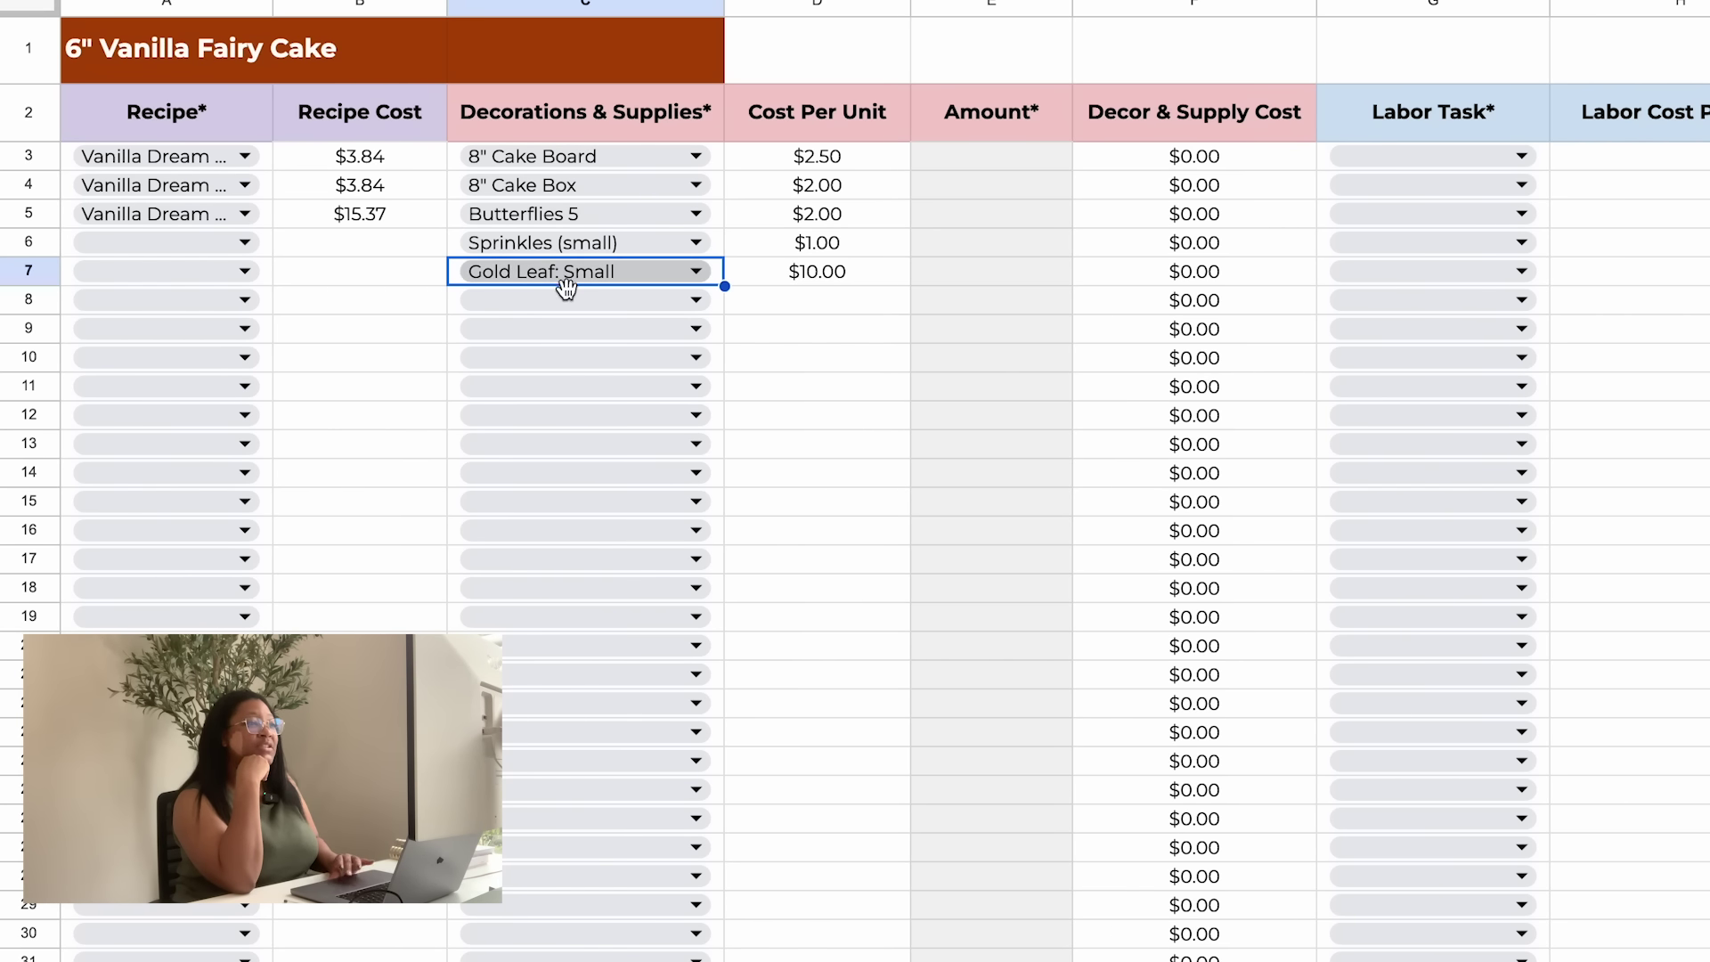
# - Enter an amount of 1 for each of the five decorations and supplies in rows 3 to 7
pyautogui.click(991, 158)
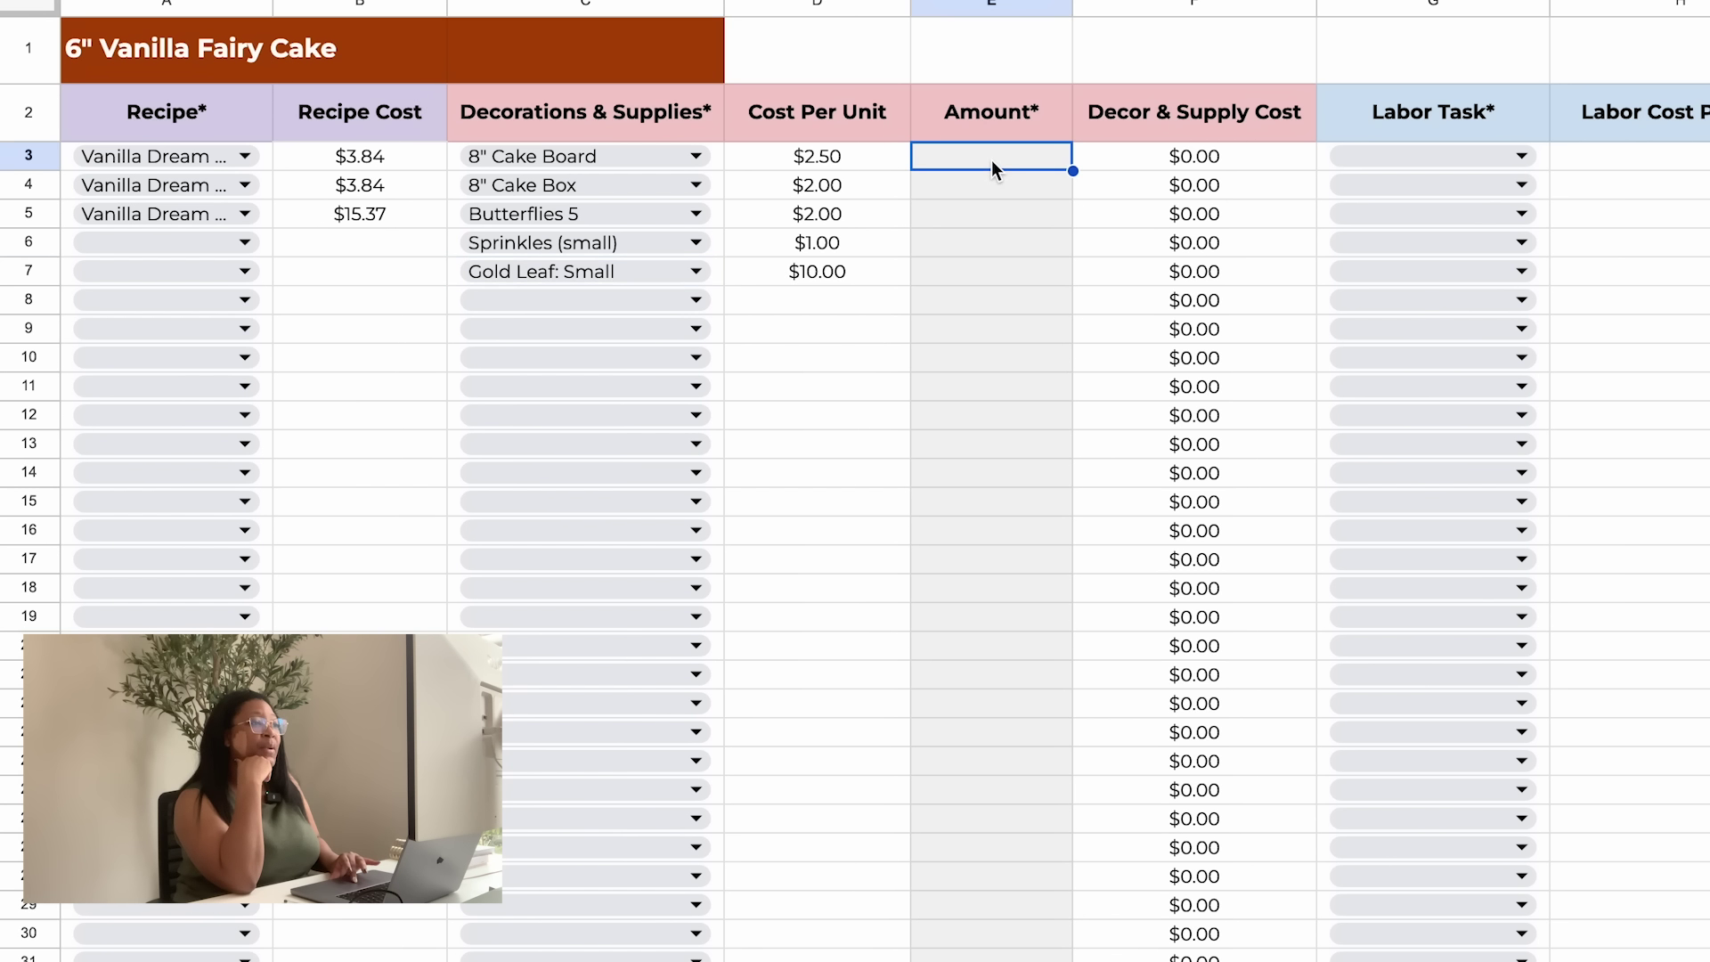
pyautogui.write('1')
pyautogui.press('Return')
pyautogui.write('1')
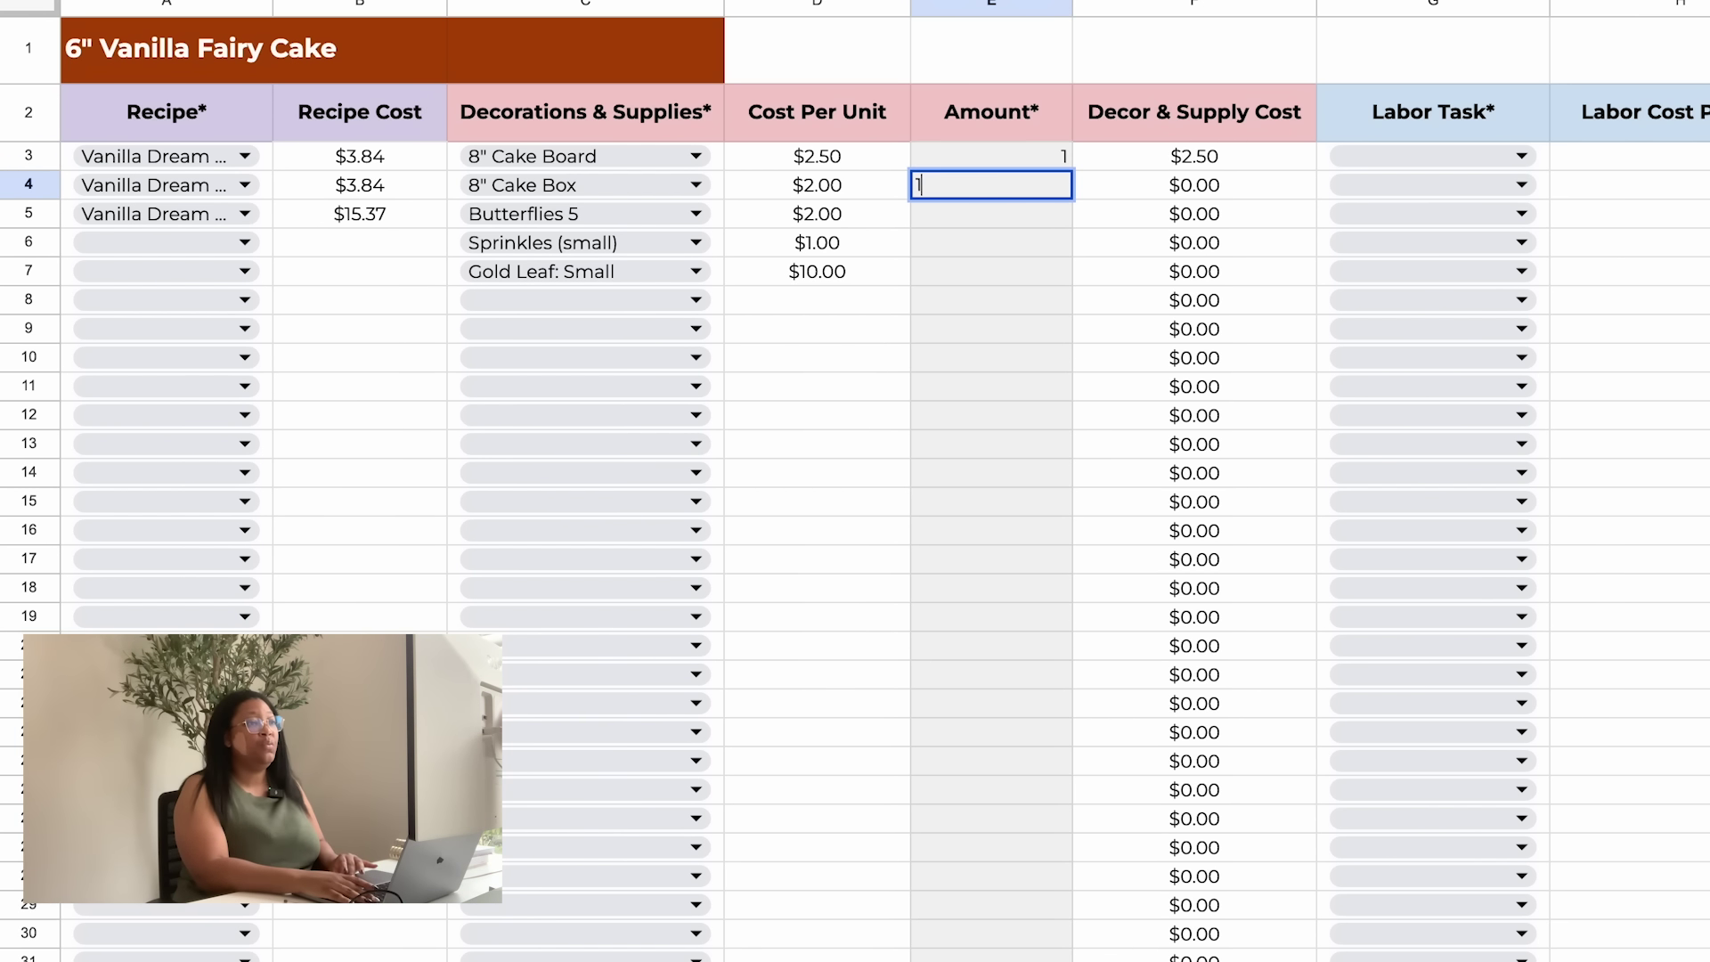
pyautogui.press('Return')
pyautogui.write('1')
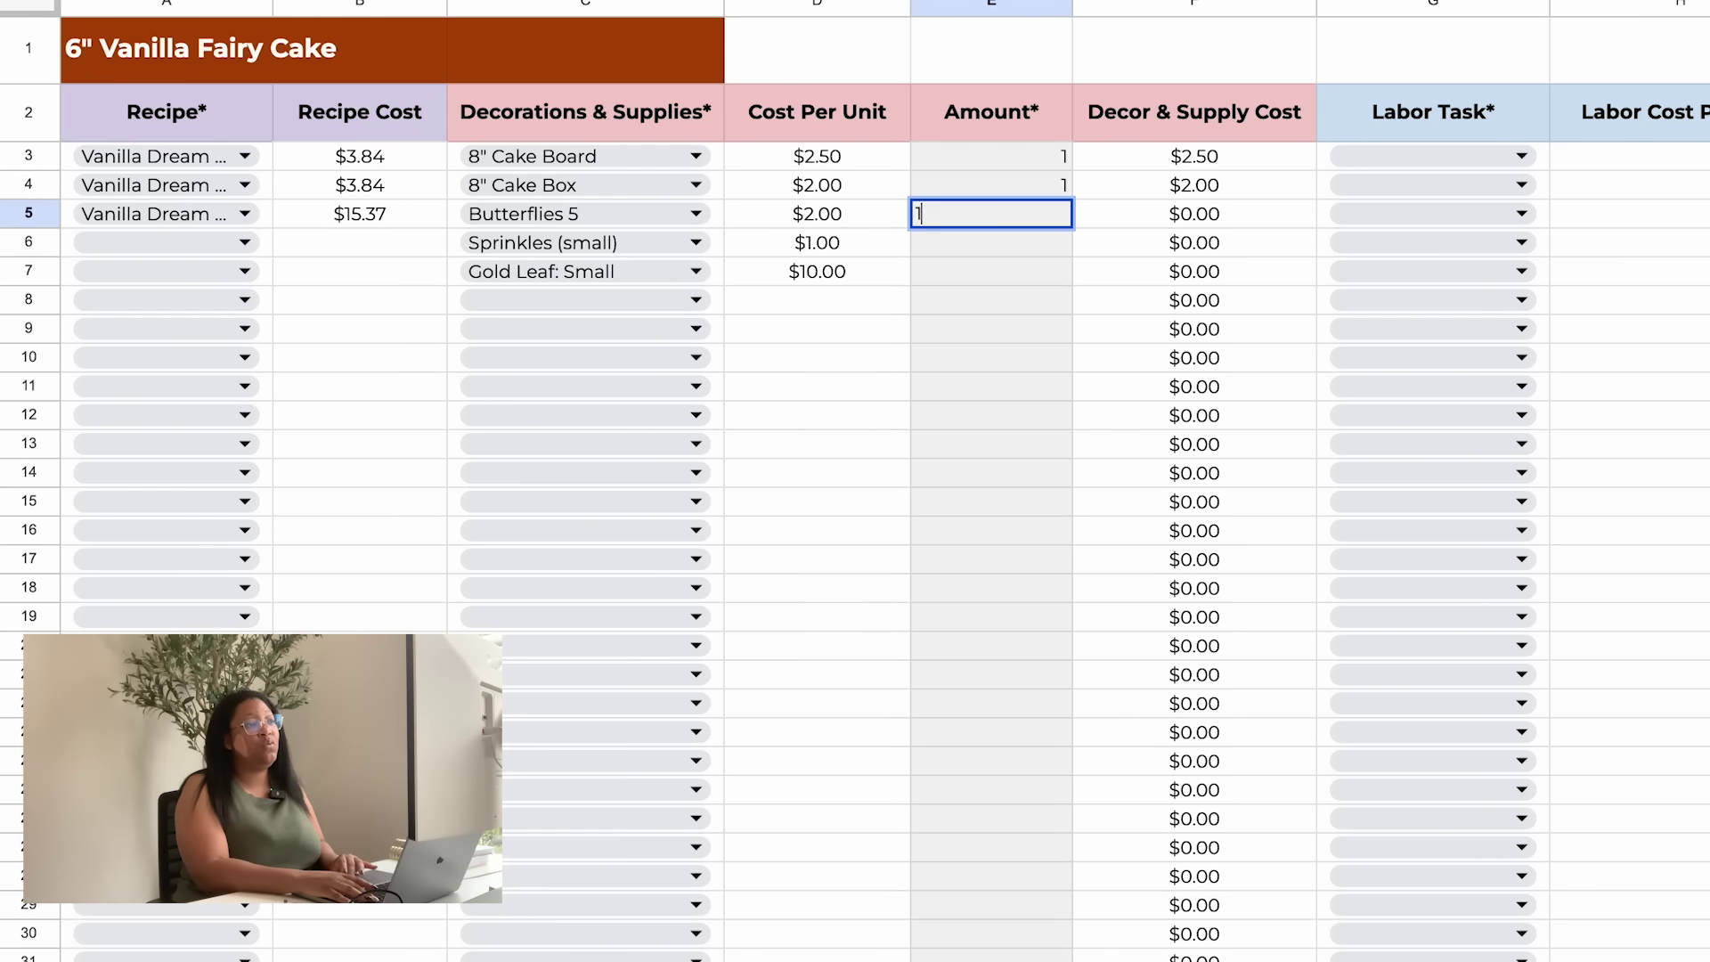
pyautogui.press('Return')
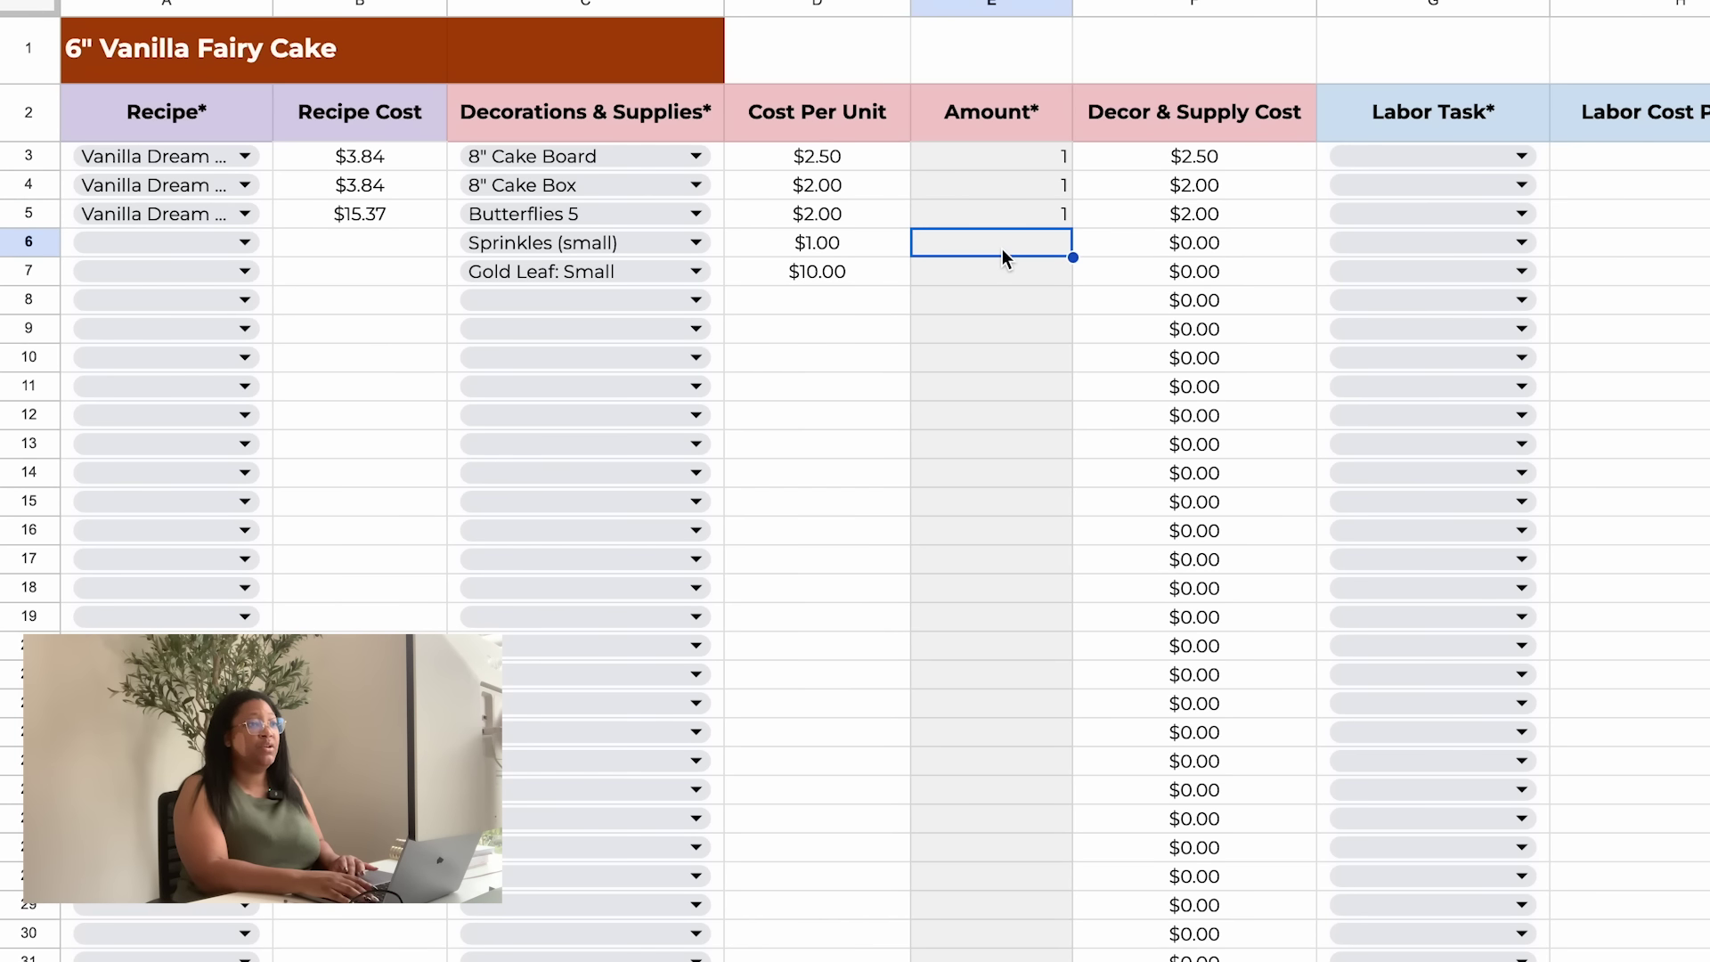
pyautogui.write('1')
pyautogui.press('Return')
pyautogui.write('1')
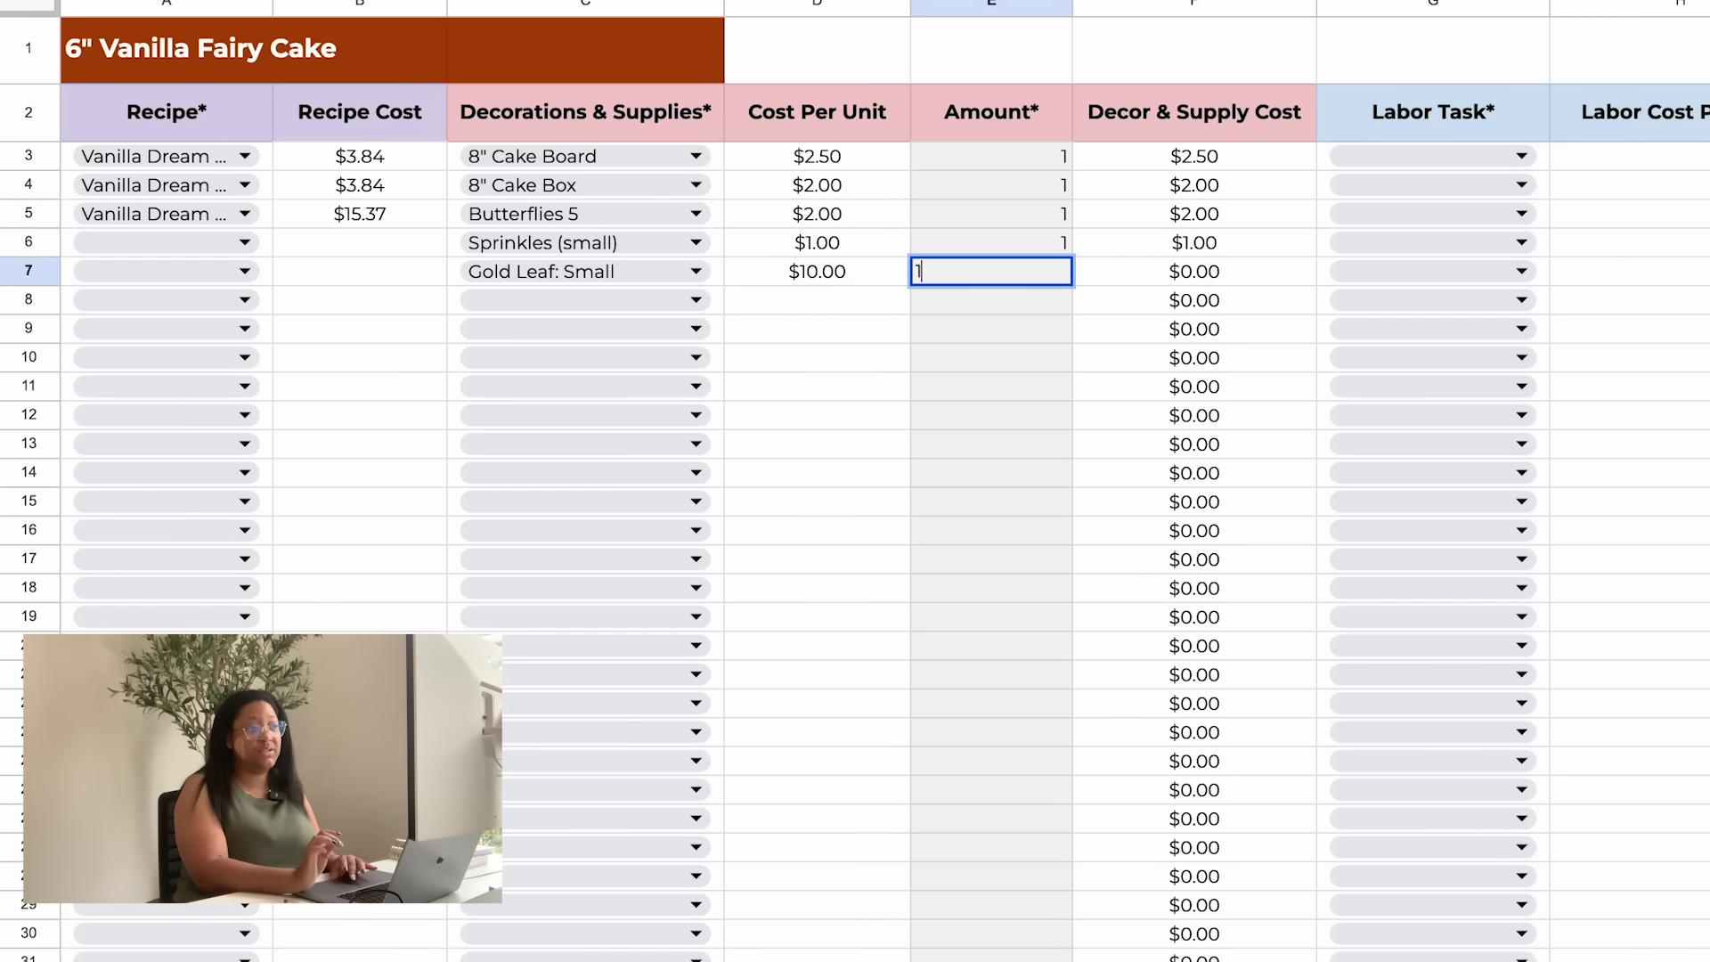
pyautogui.press('Return')
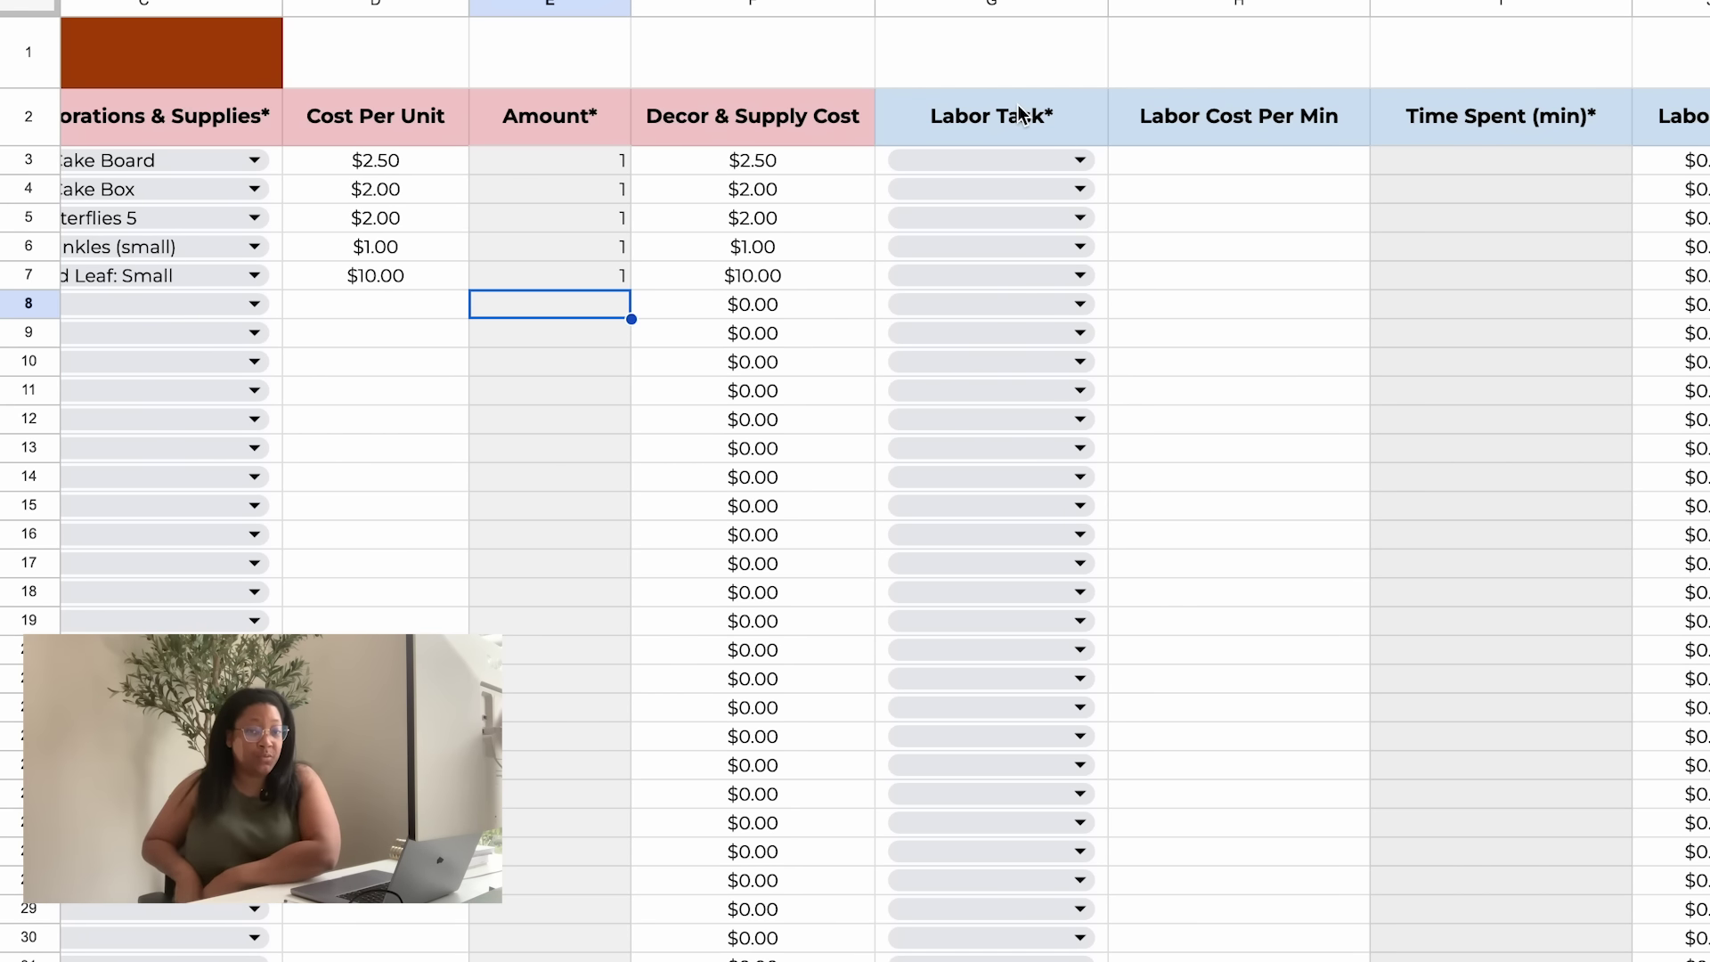
# - Fill the Labor Task column in rows 3 to 7 with Admin, Prep, Baking, Decorating and Packaging
pyautogui.click(1027, 159)
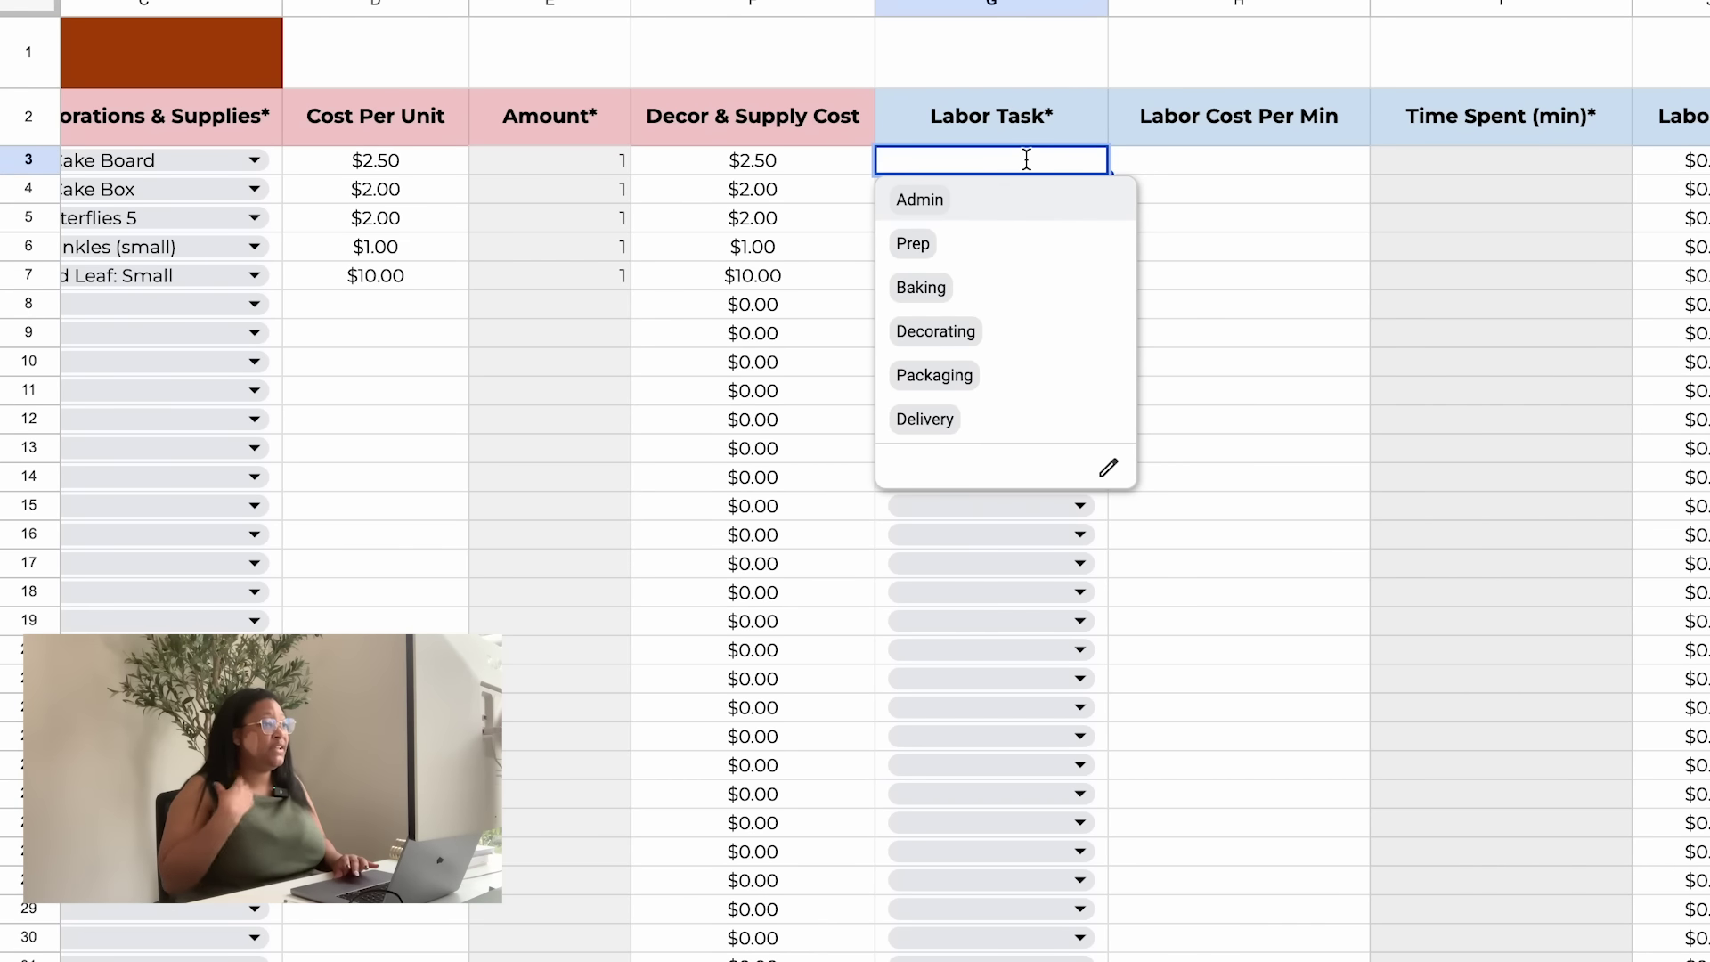
pyautogui.click(922, 207)
pyautogui.click(936, 189)
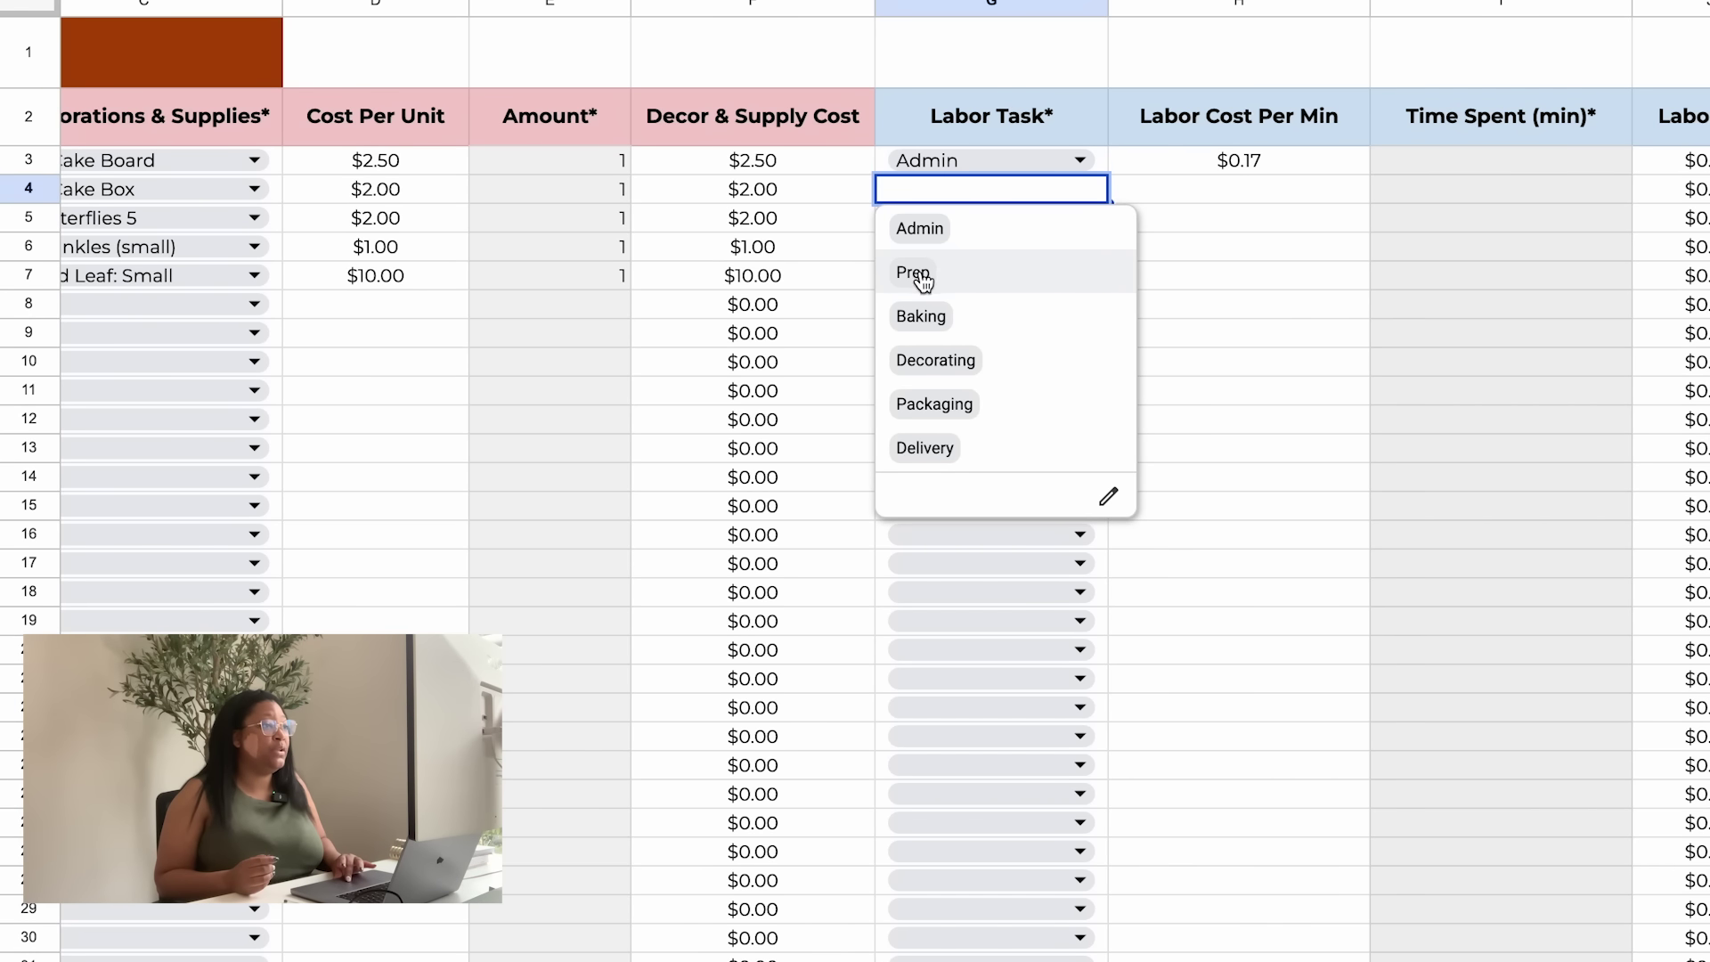
pyautogui.click(921, 274)
pyautogui.click(932, 222)
pyautogui.click(926, 345)
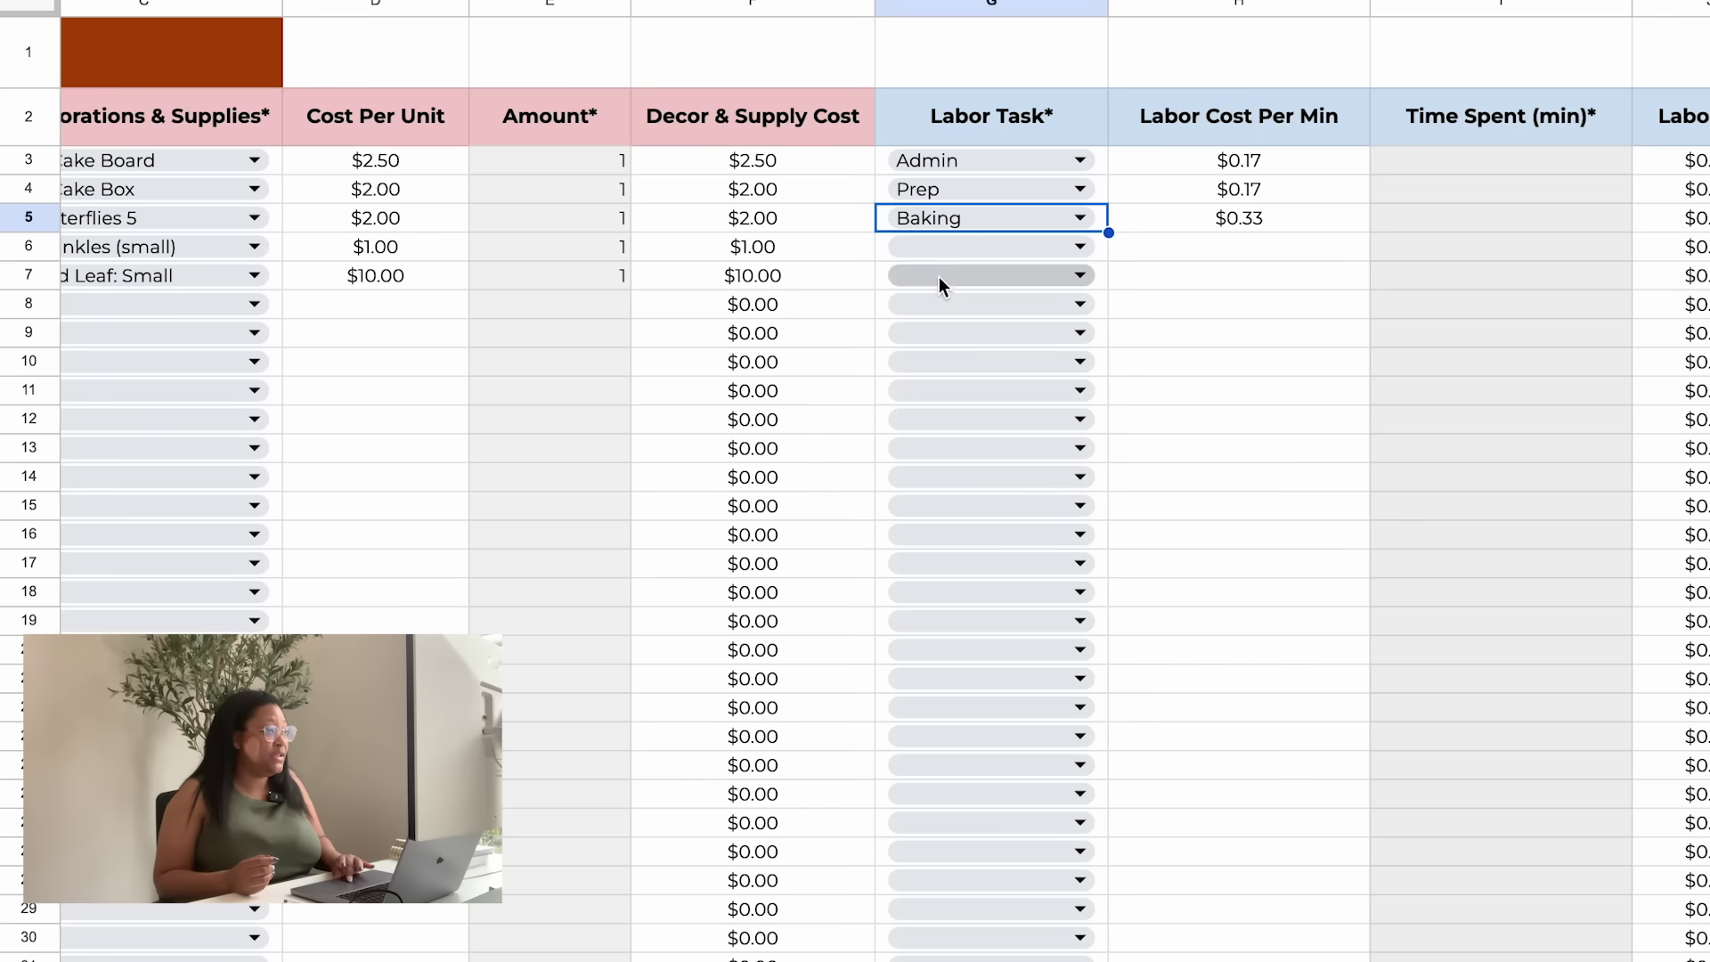
pyautogui.click(936, 259)
pyautogui.click(926, 417)
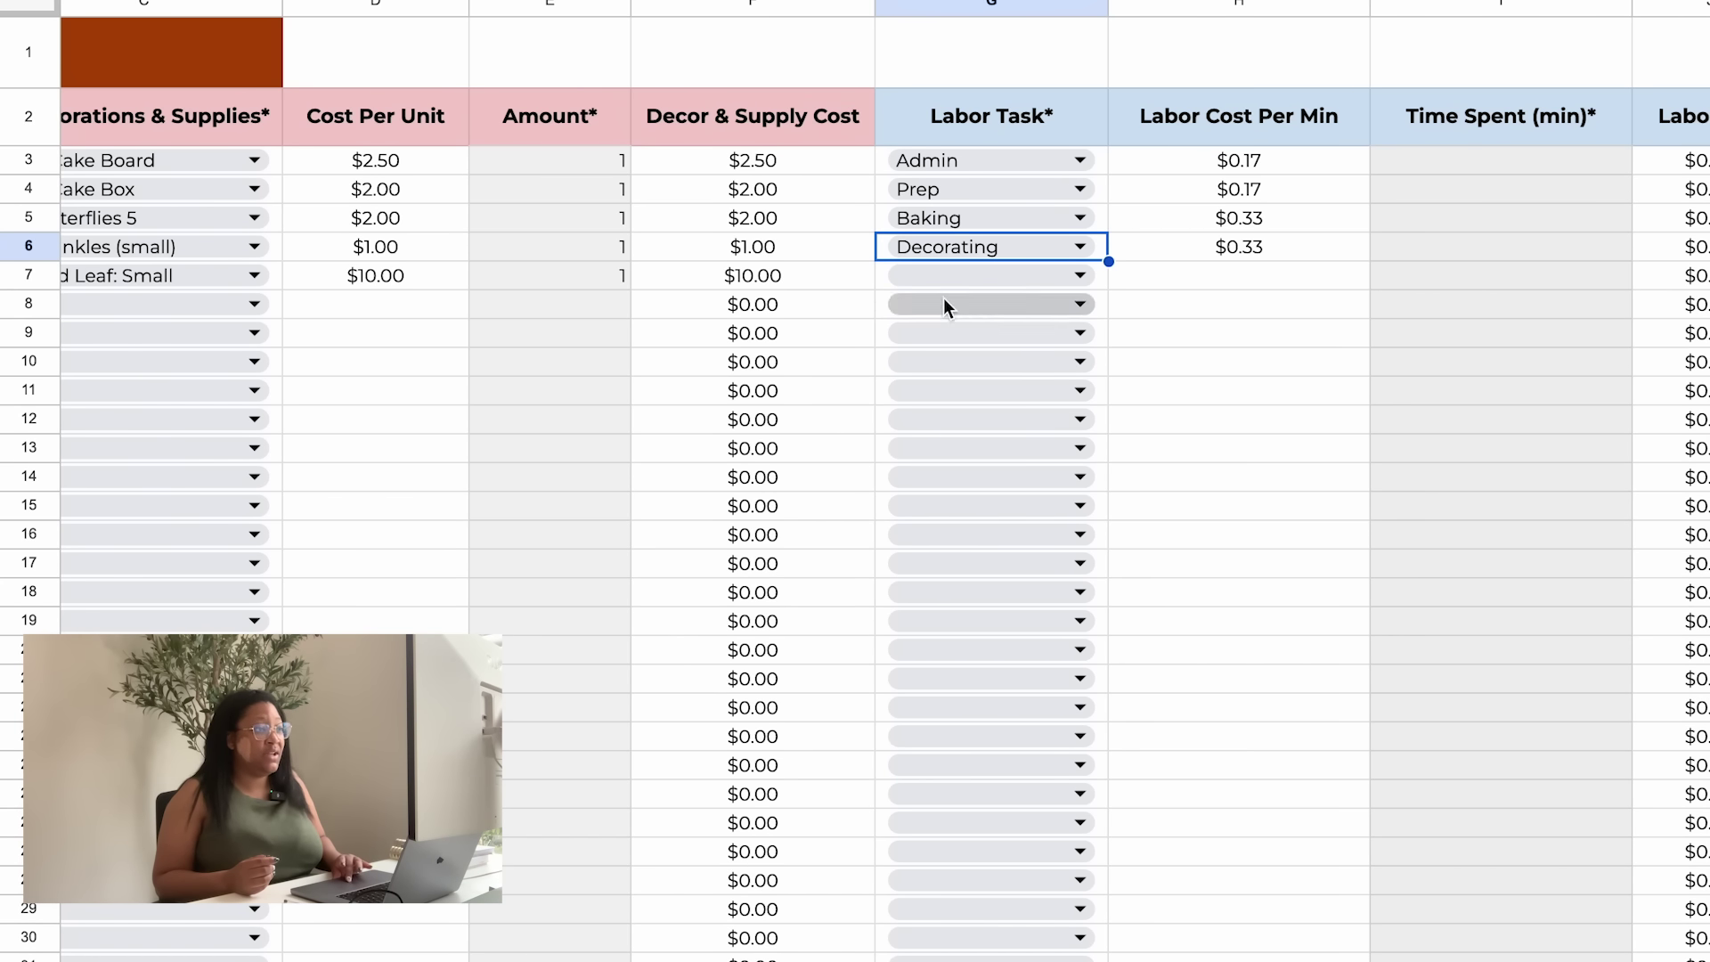
pyautogui.click(939, 275)
pyautogui.click(928, 489)
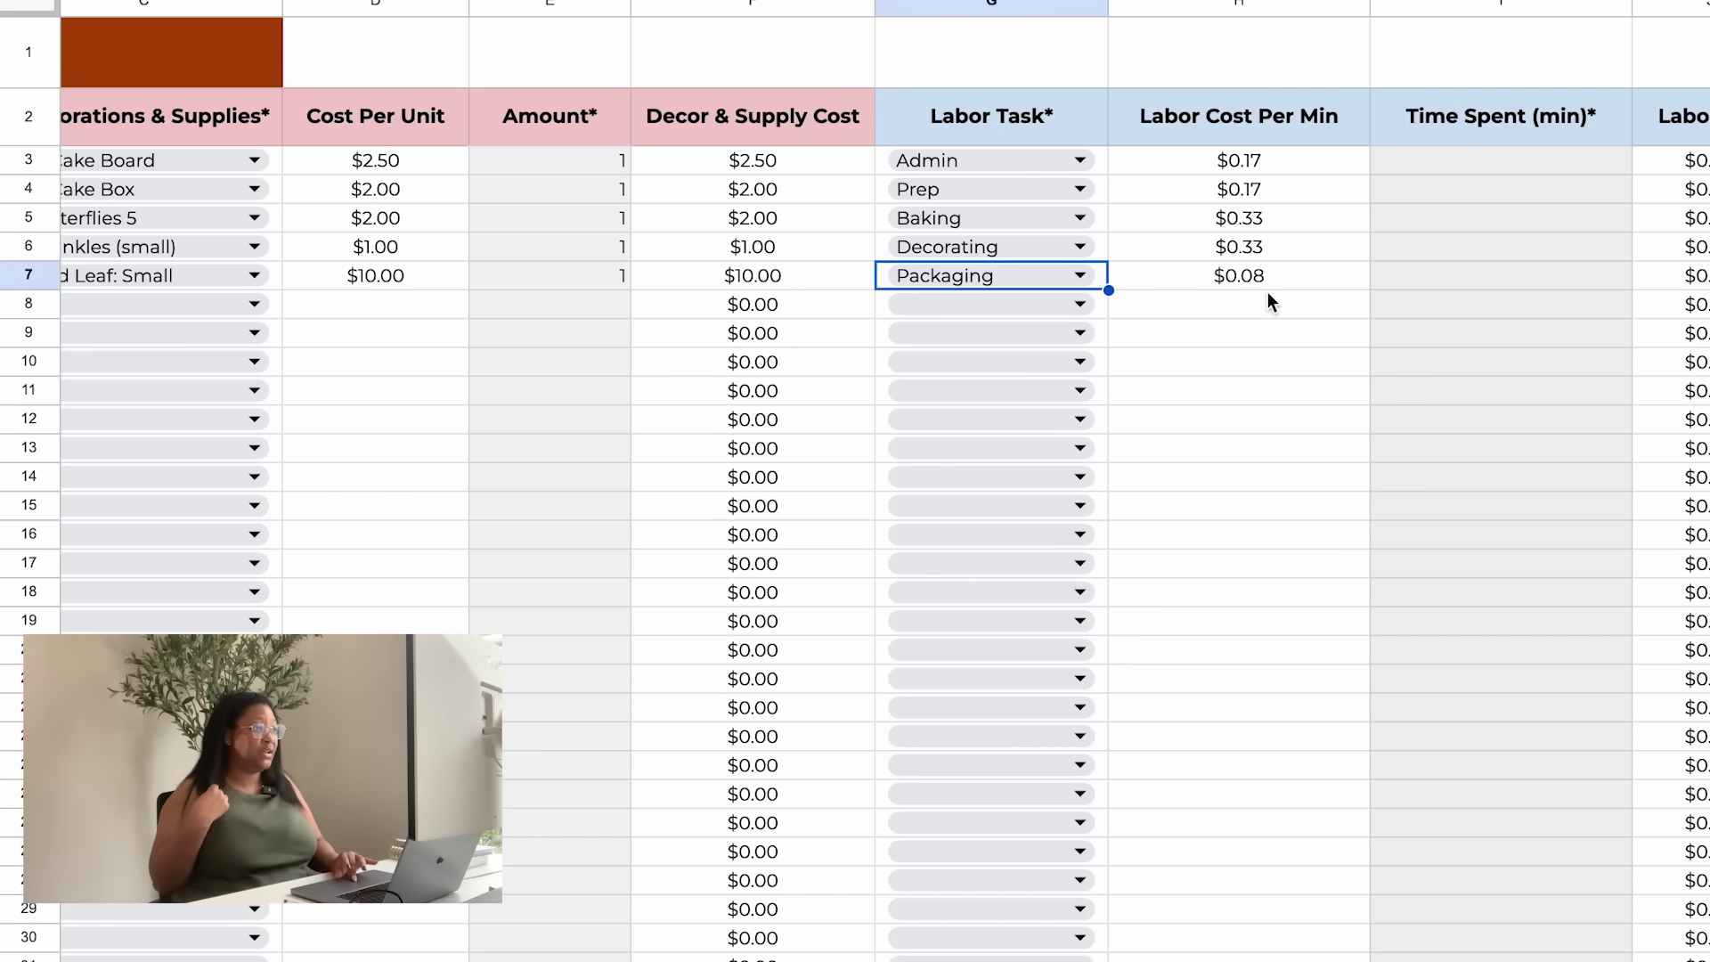
# - Enter the minutes spent per task: 5 for Admin, 20 for Prep, 30 for Baking, 1 for Decorating and 5 for Packaging
pyautogui.click(1438, 158)
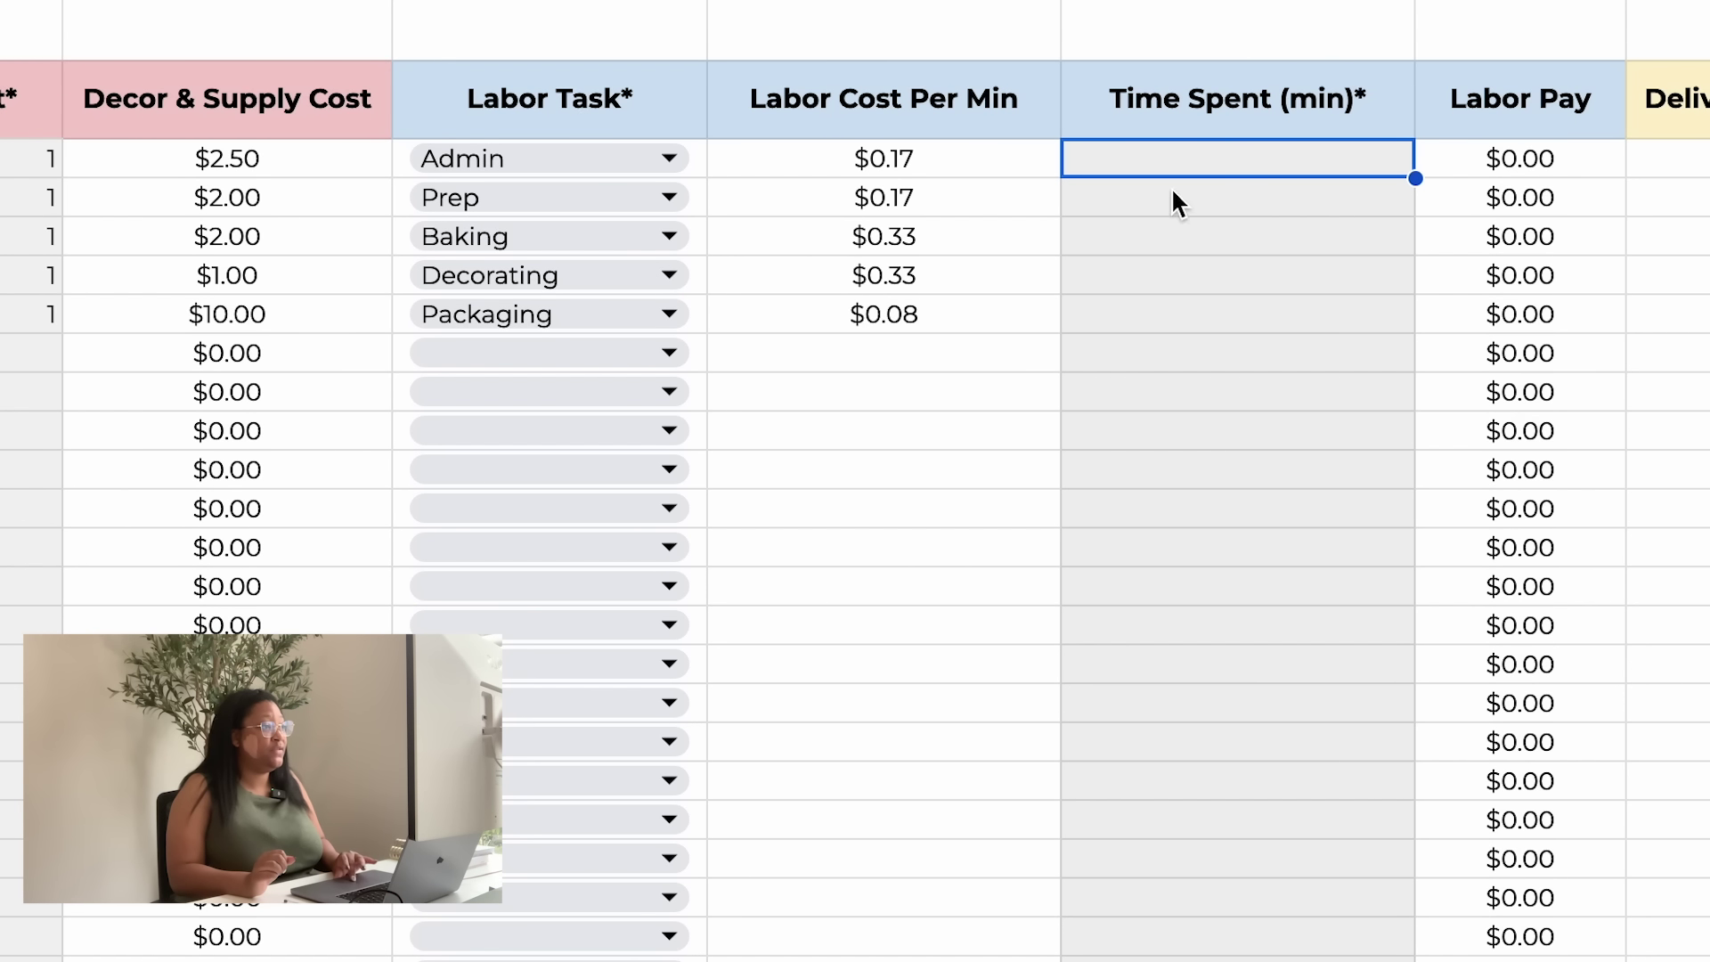
pyautogui.doubleClick(1242, 164)
pyautogui.write('5')
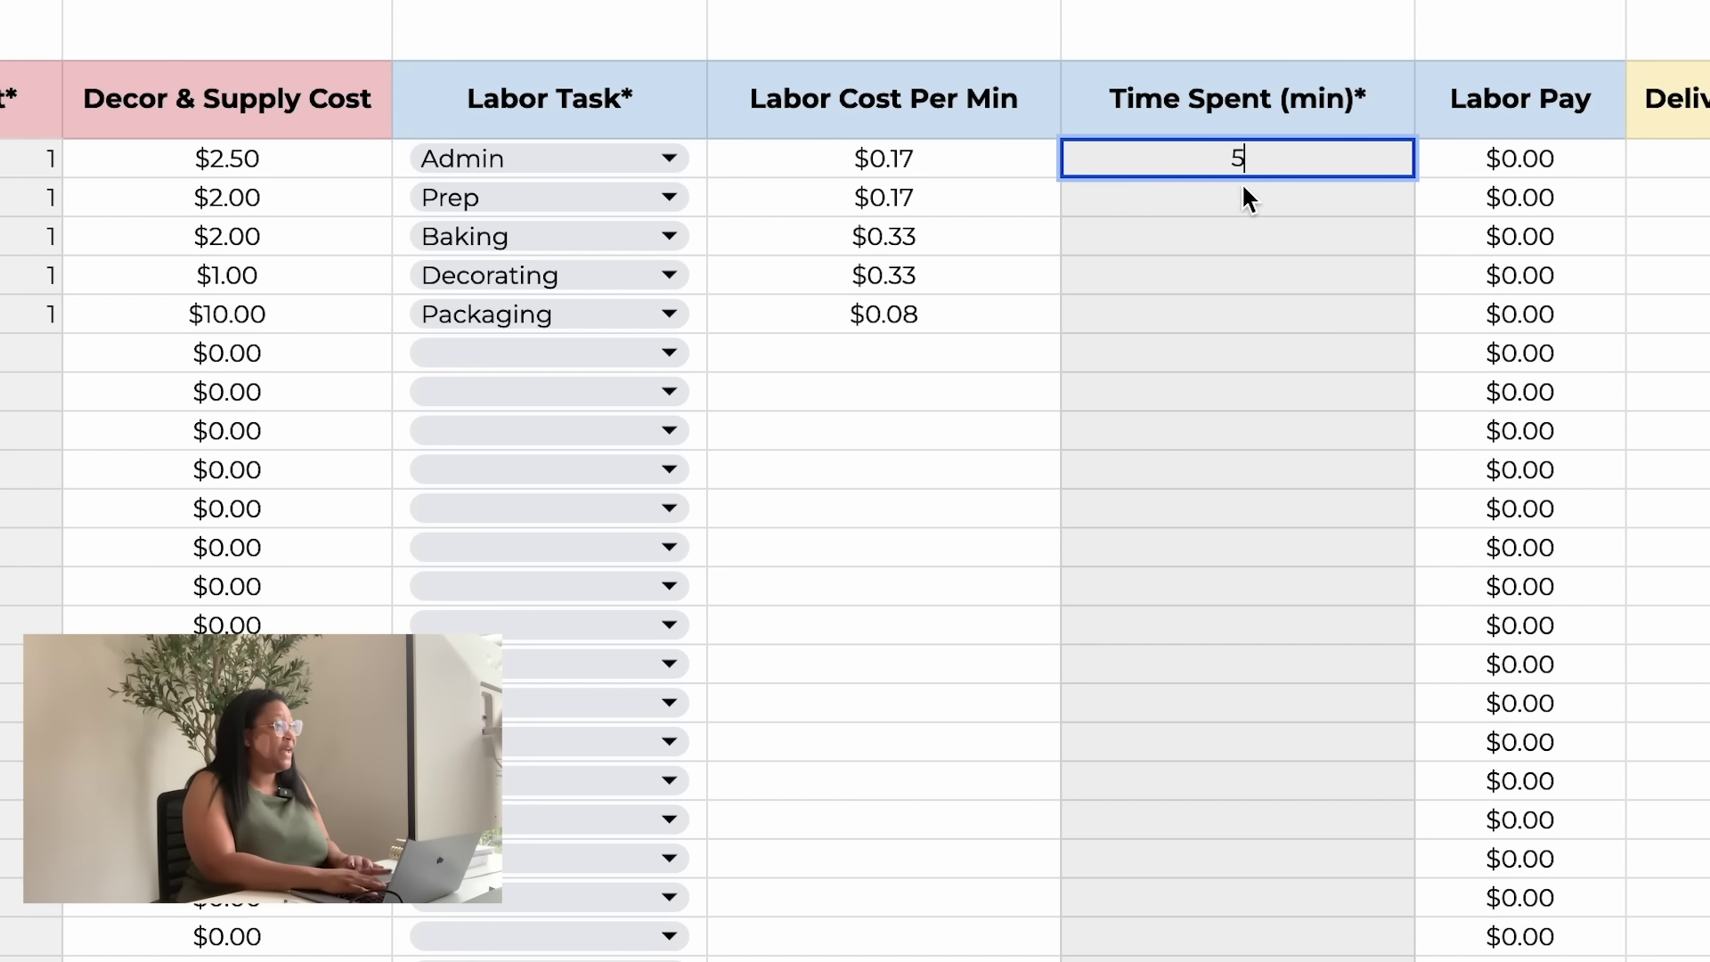
pyautogui.press('Return')
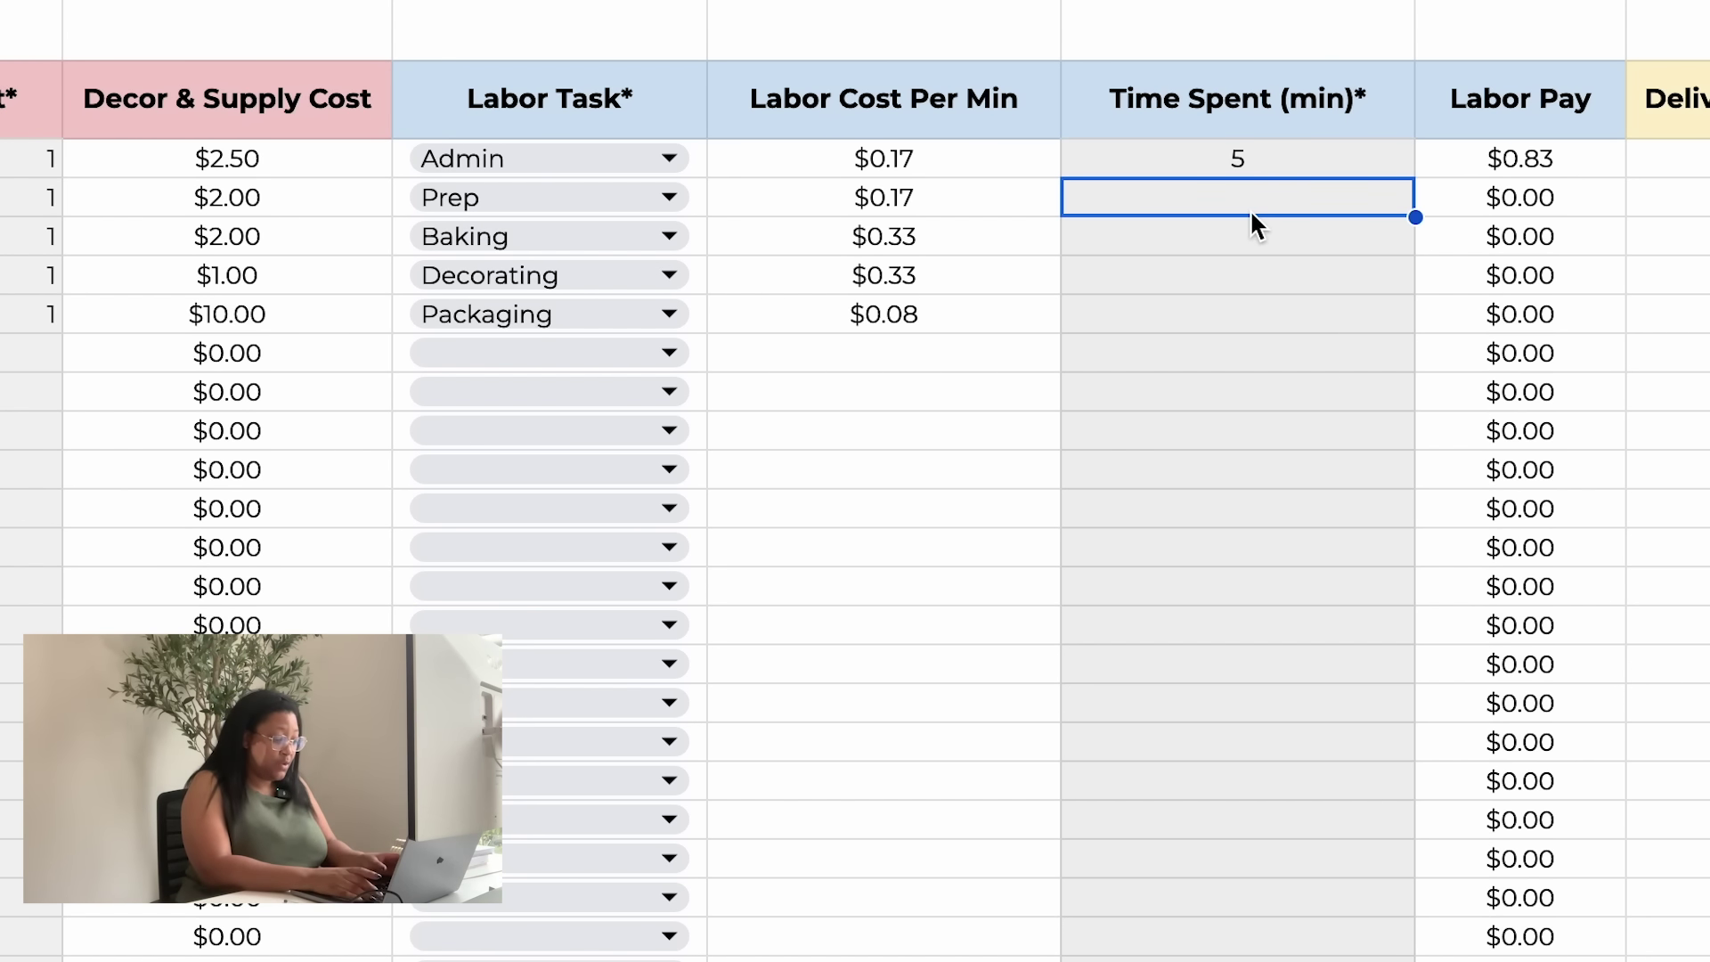
pyautogui.write('20')
pyautogui.press('Return')
pyautogui.doubleClick(1237, 232)
pyautogui.write('30')
pyautogui.click(1225, 276)
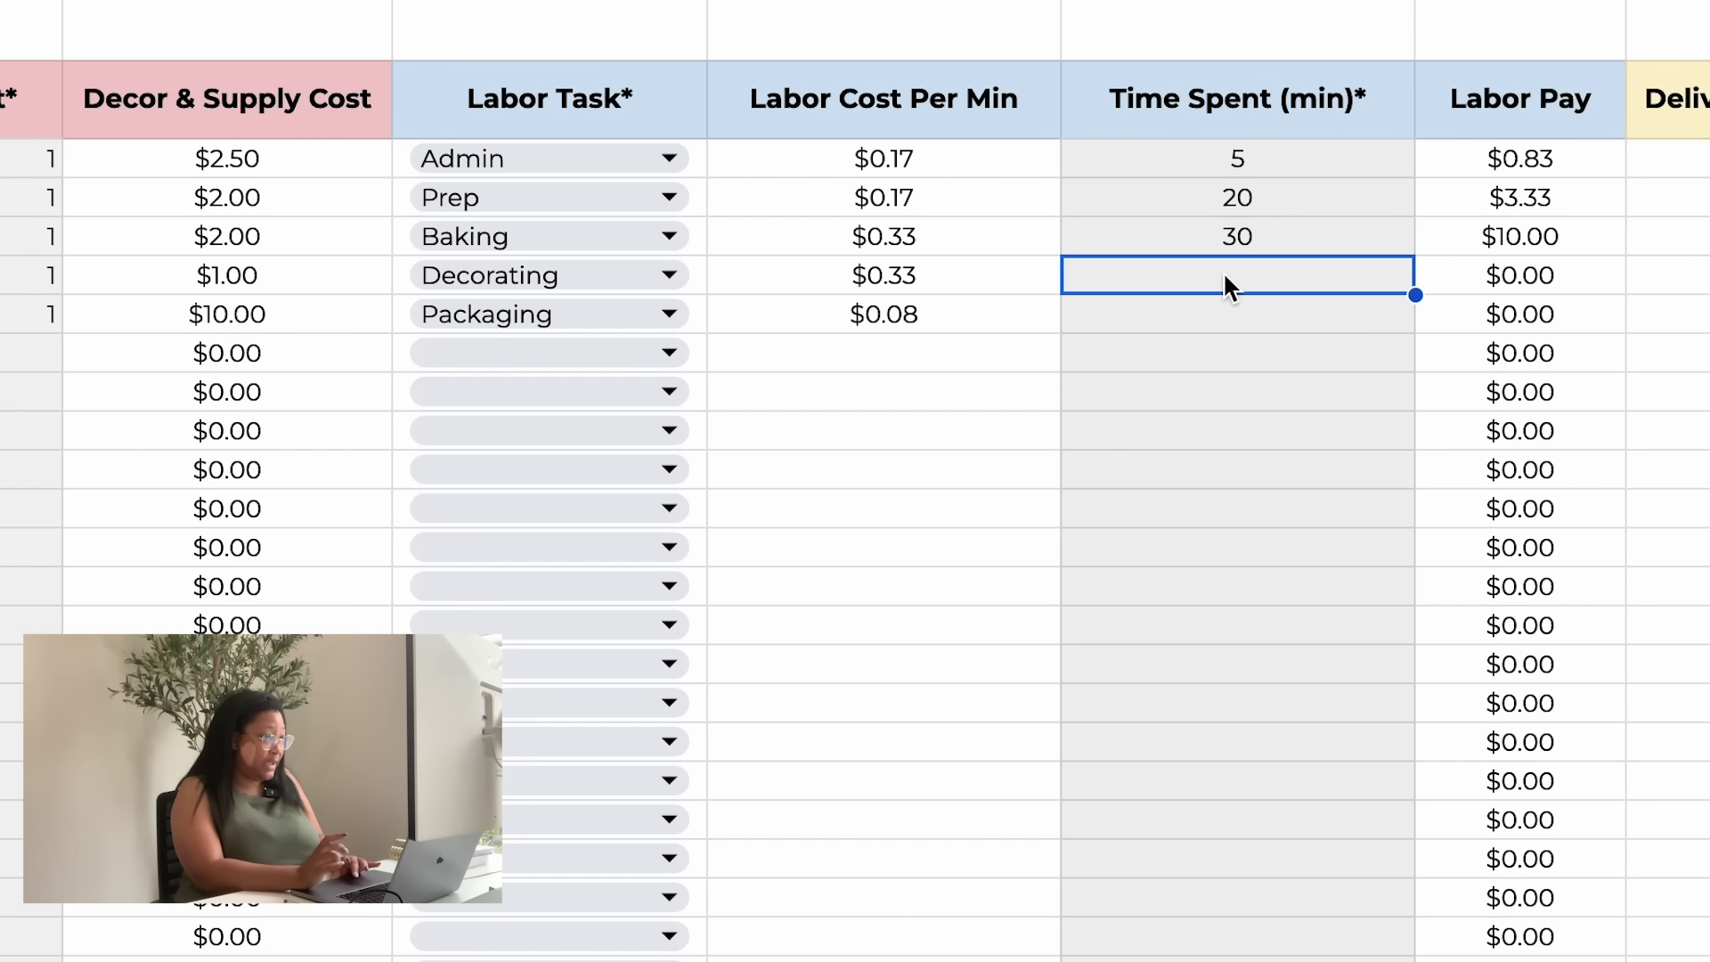
pyautogui.write('1')
pyautogui.click(1240, 327)
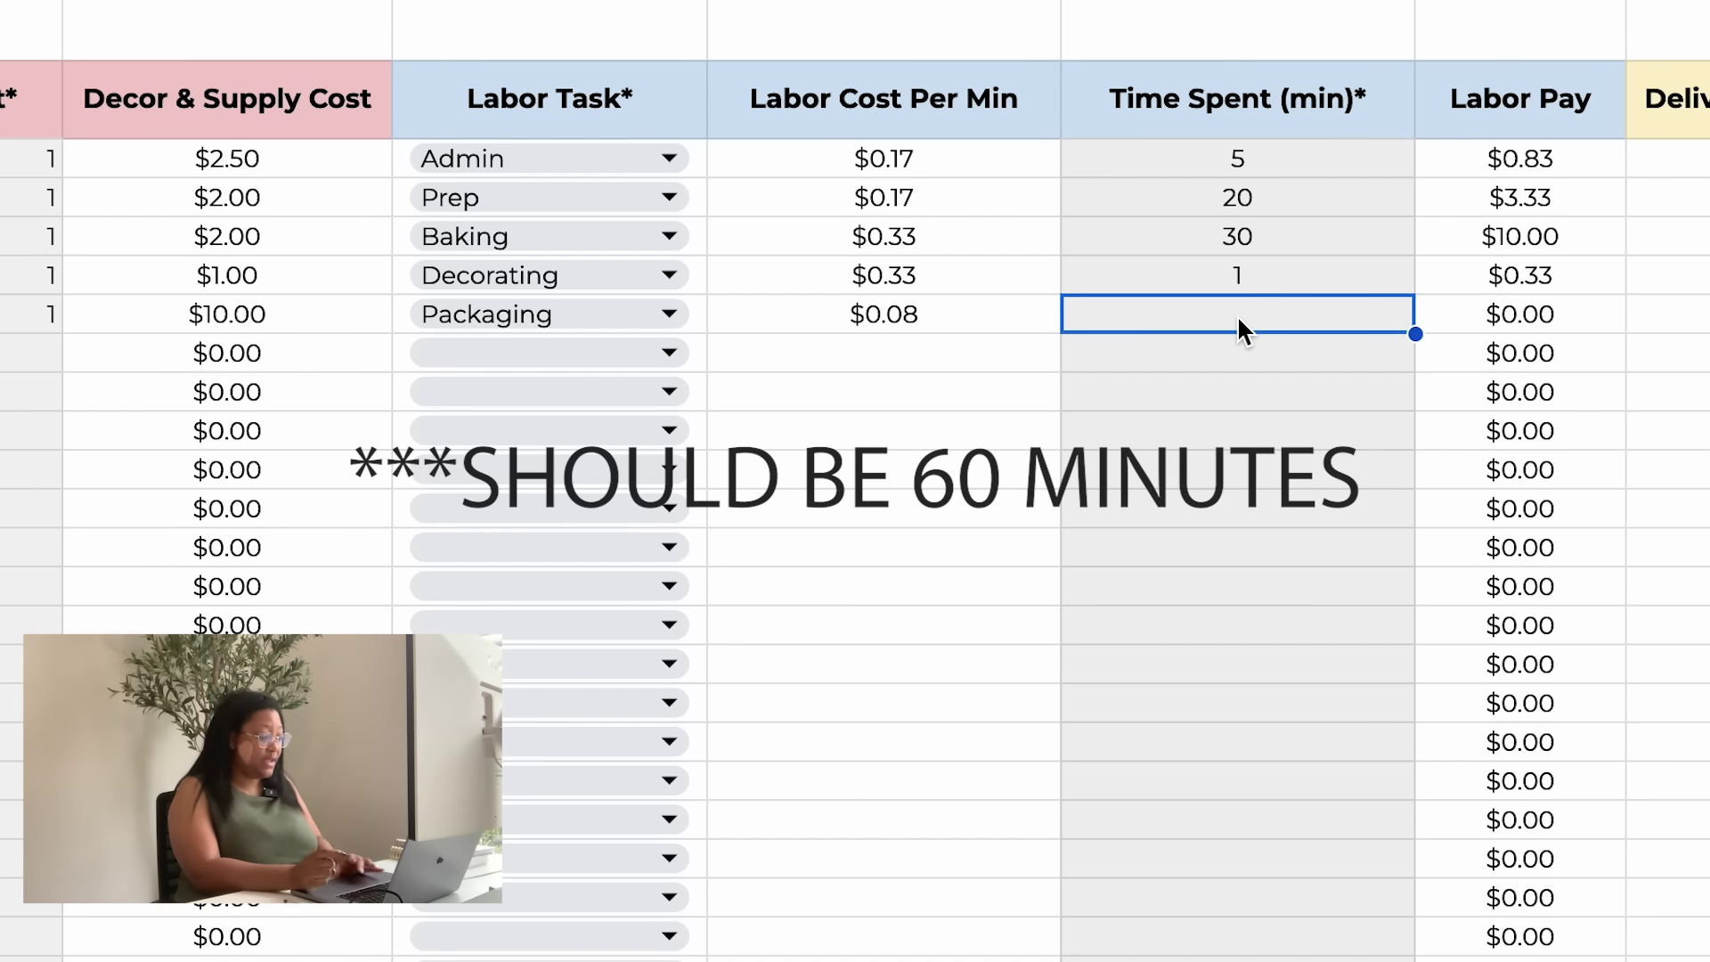
pyautogui.write('5')
pyautogui.click(1260, 430)
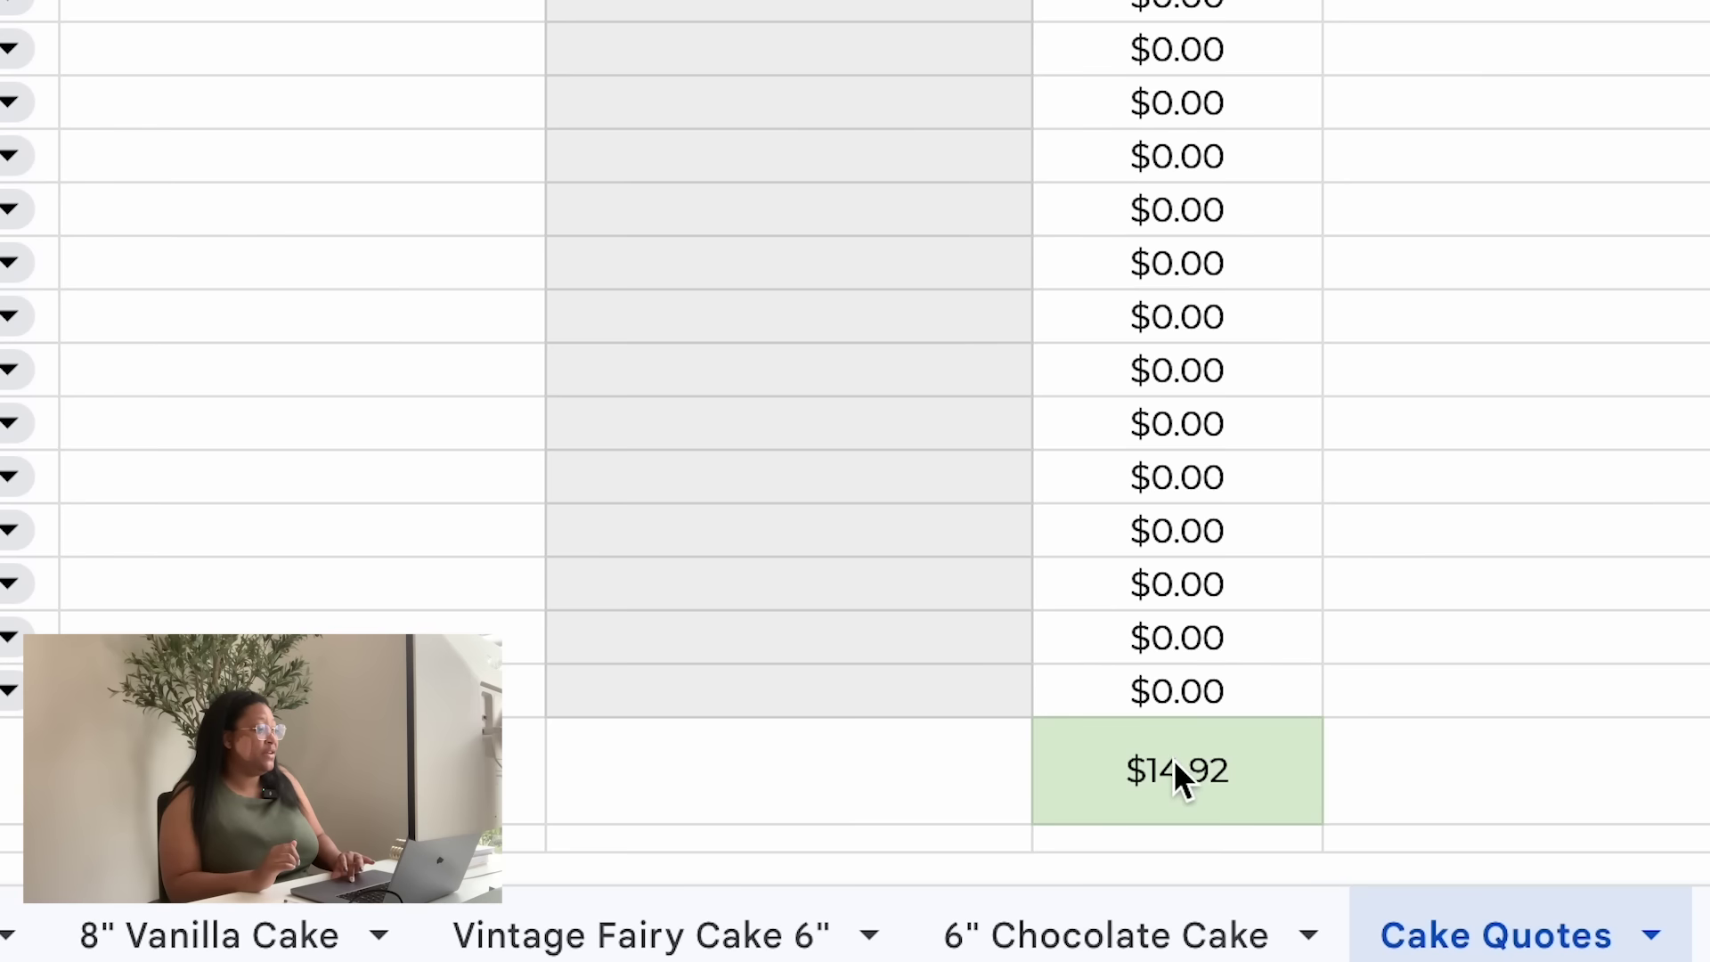
# - Inspect the sum formula behind the Labor Pay total and leave it unedited
pyautogui.doubleClick(1176, 763)
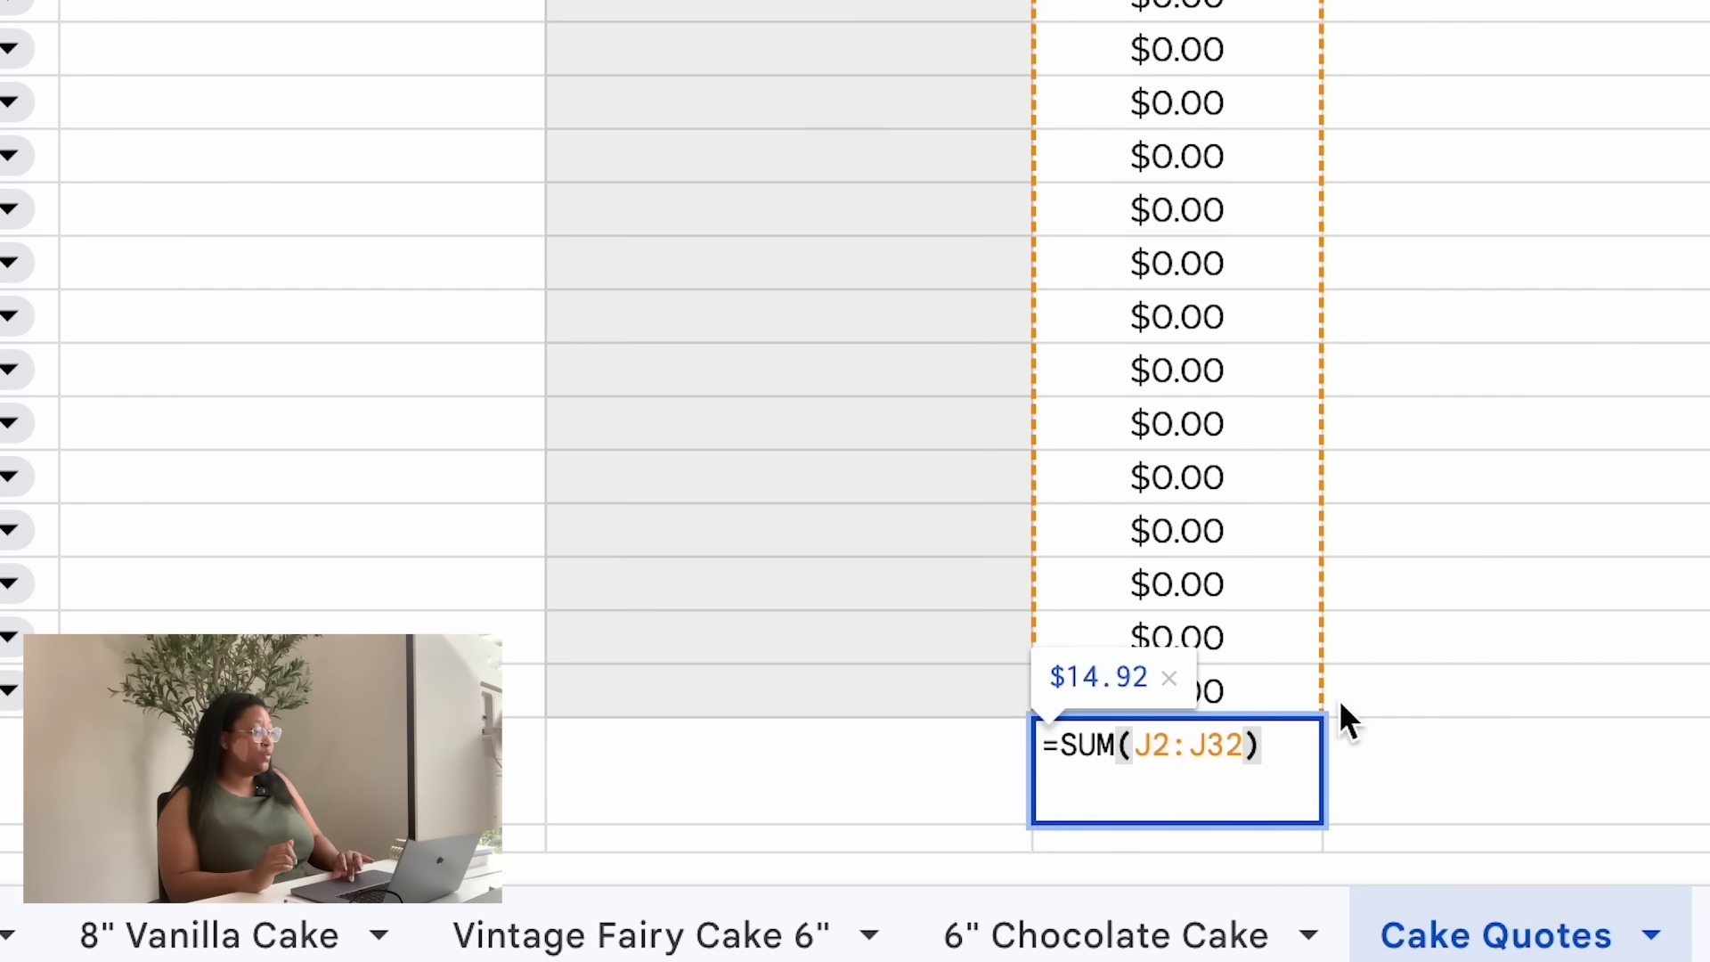
pyautogui.click(1339, 698)
pyautogui.click(1170, 797)
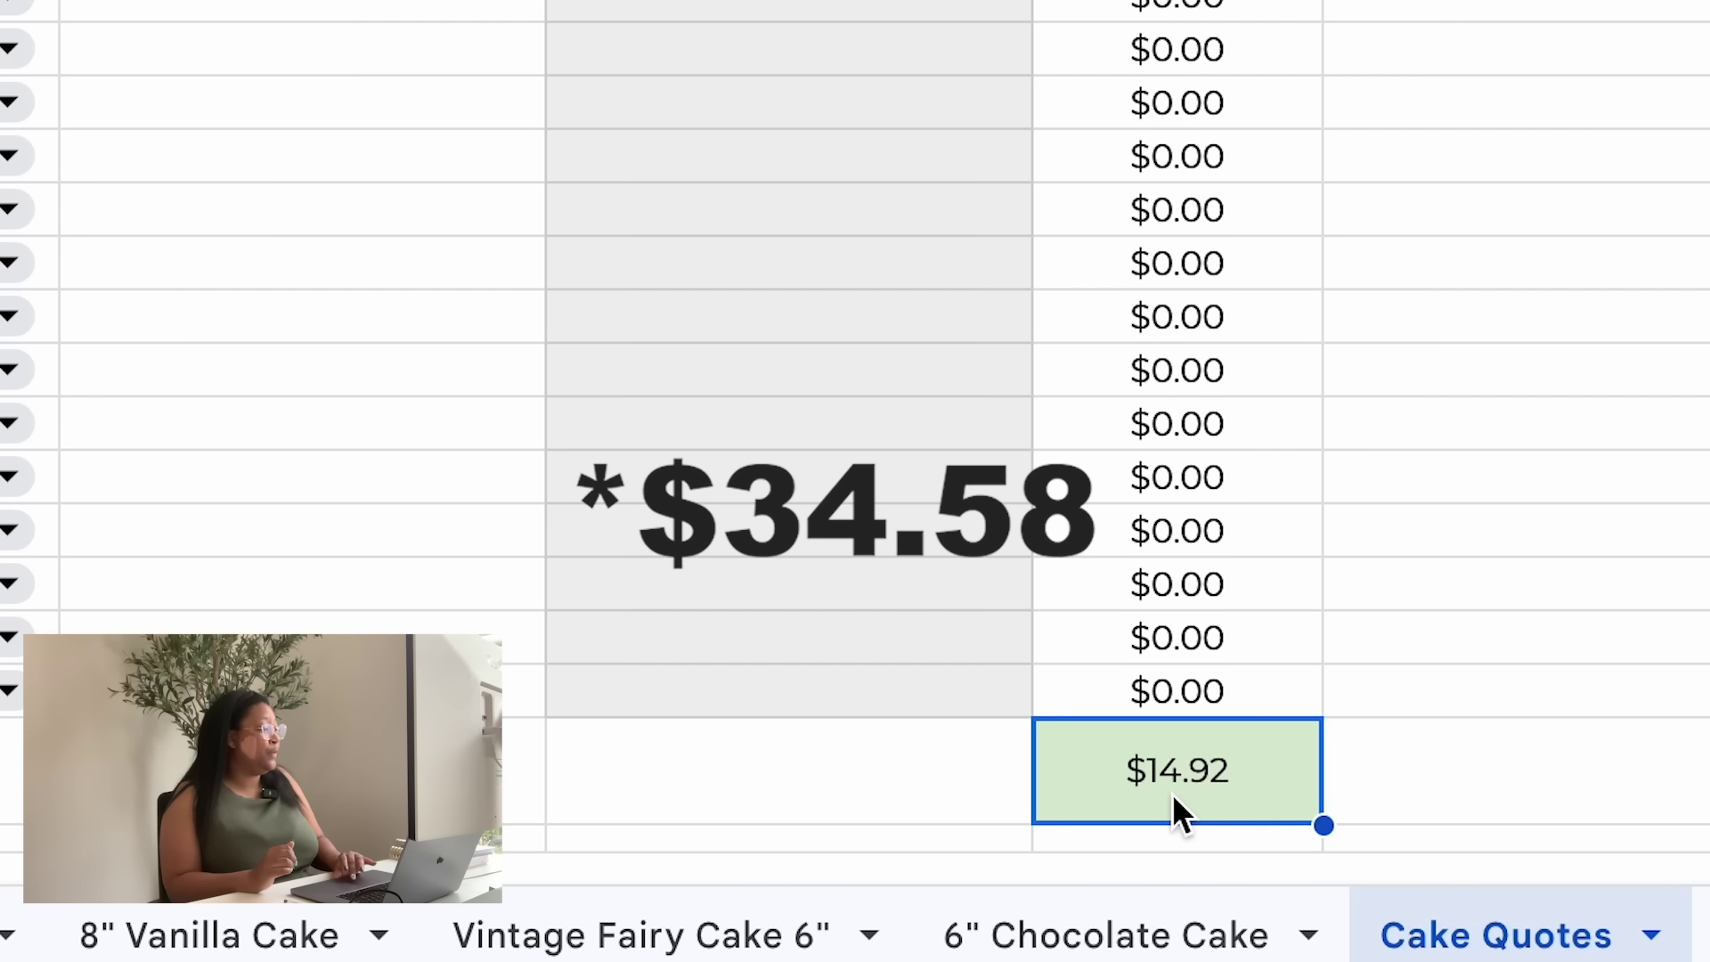
# - Review the delivery, overhead cost, profit margin and tax columns of the cake quote
pyautogui.scroll(-3, 1171, 797)
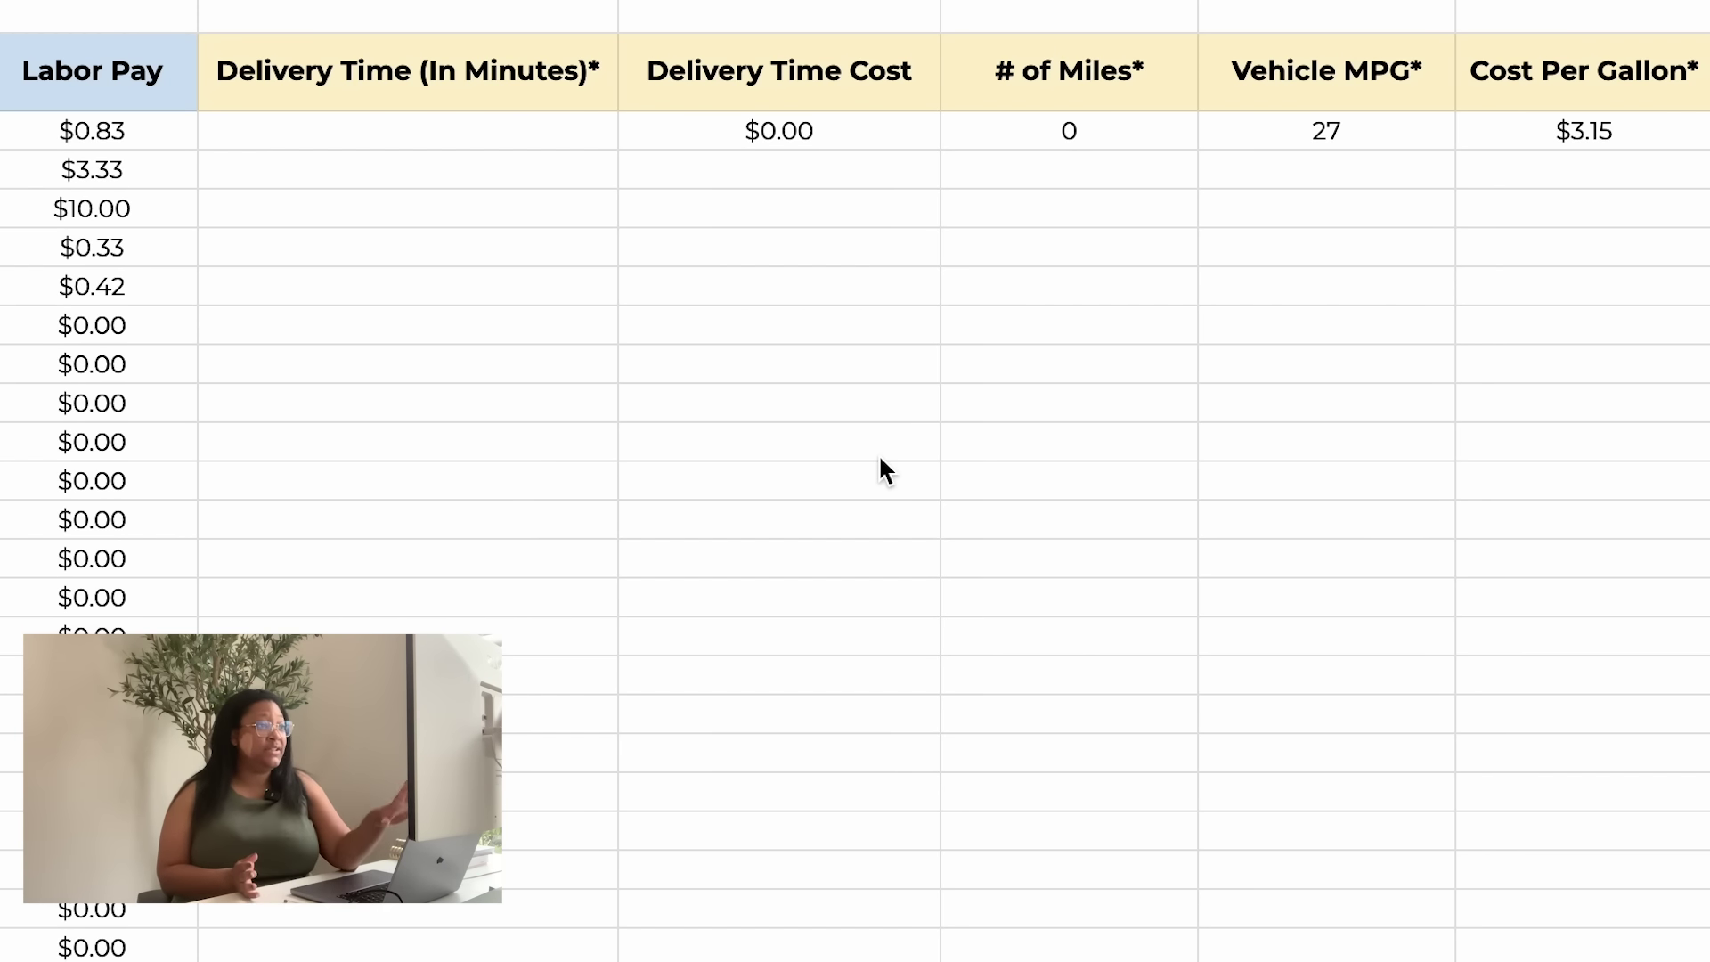
pyautogui.hscroll(6, 878, 452)
pyautogui.hscroll(7, 879, 459)
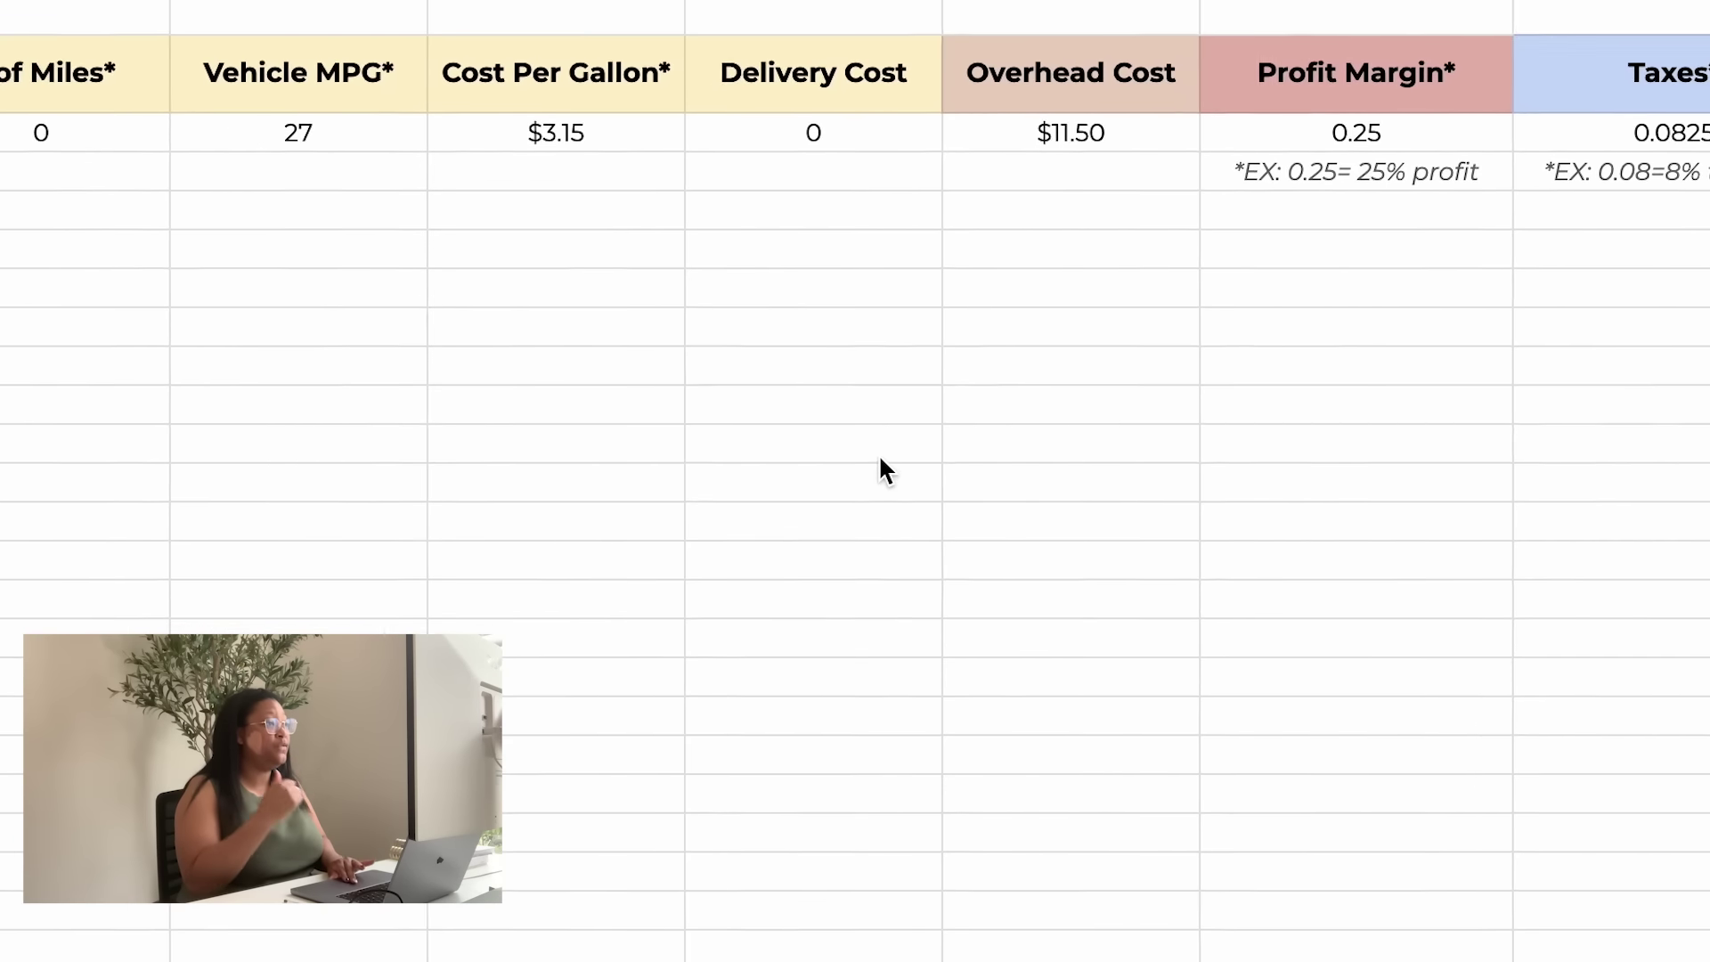
# - Inspect the Overhead Cost column and its value in the cake quote
pyautogui.click(916, 157)
pyautogui.doubleClick(916, 156)
pyautogui.click(984, 92)
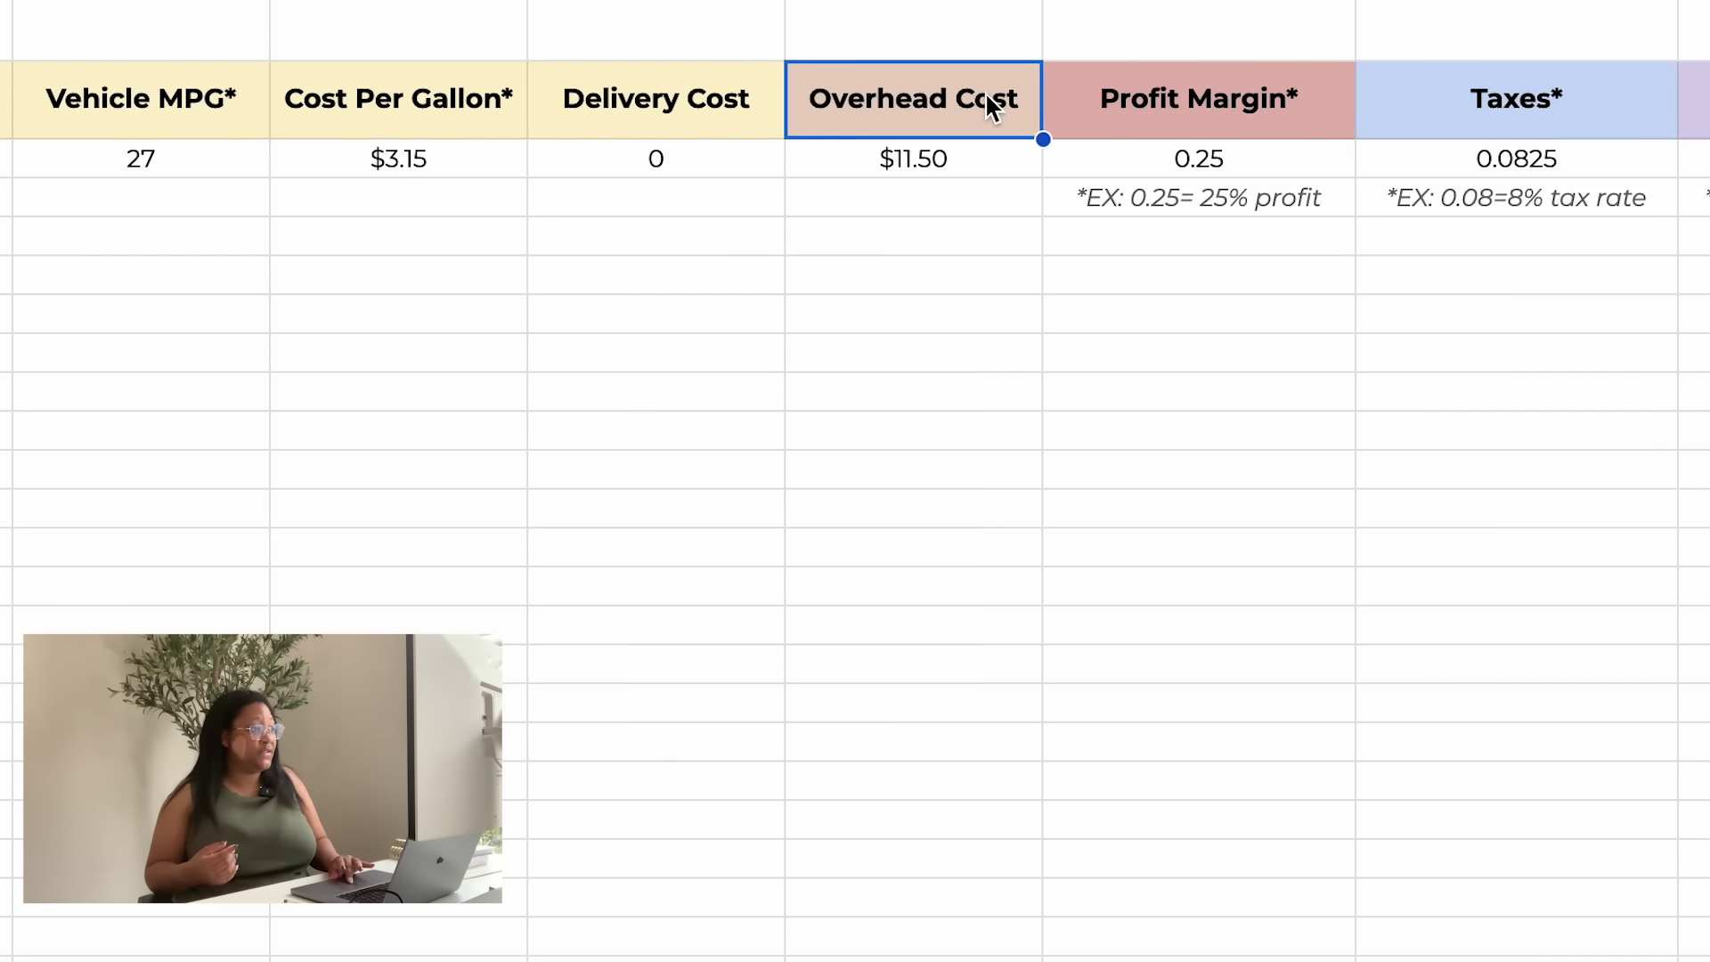
pyautogui.click(923, 162)
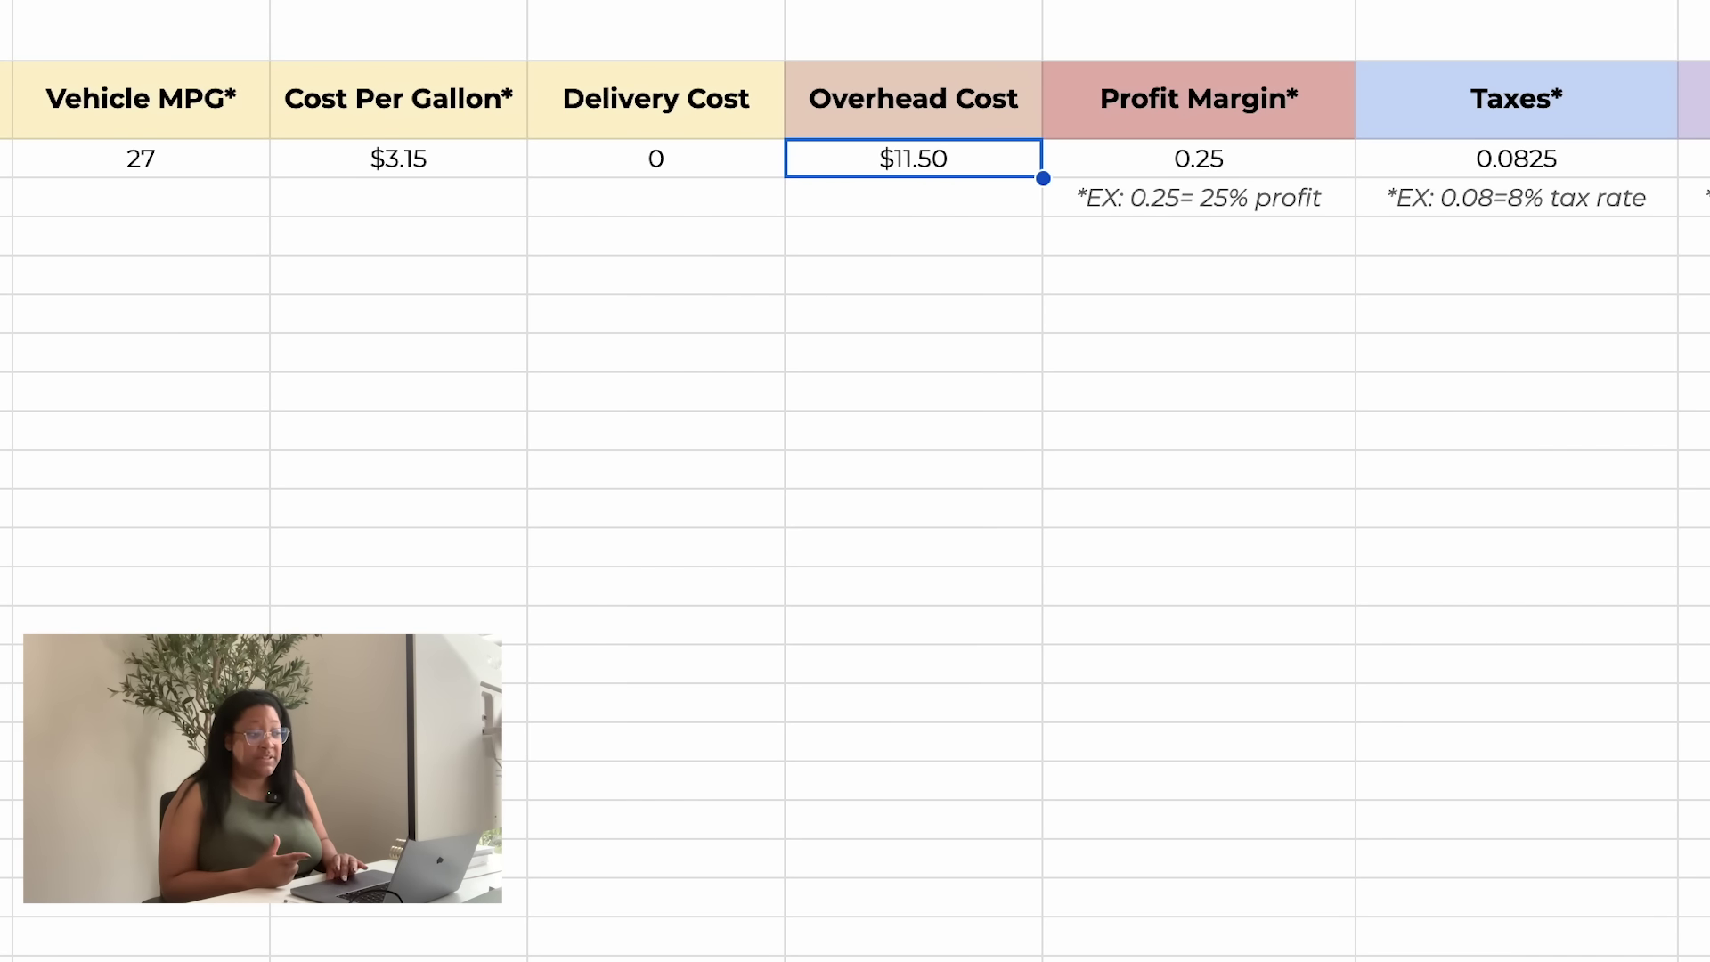
# - Check the Profit Margin entry and the total cost including profit at the end of its column
pyautogui.click(1231, 150)
pyautogui.hscroll(3, 1231, 149)
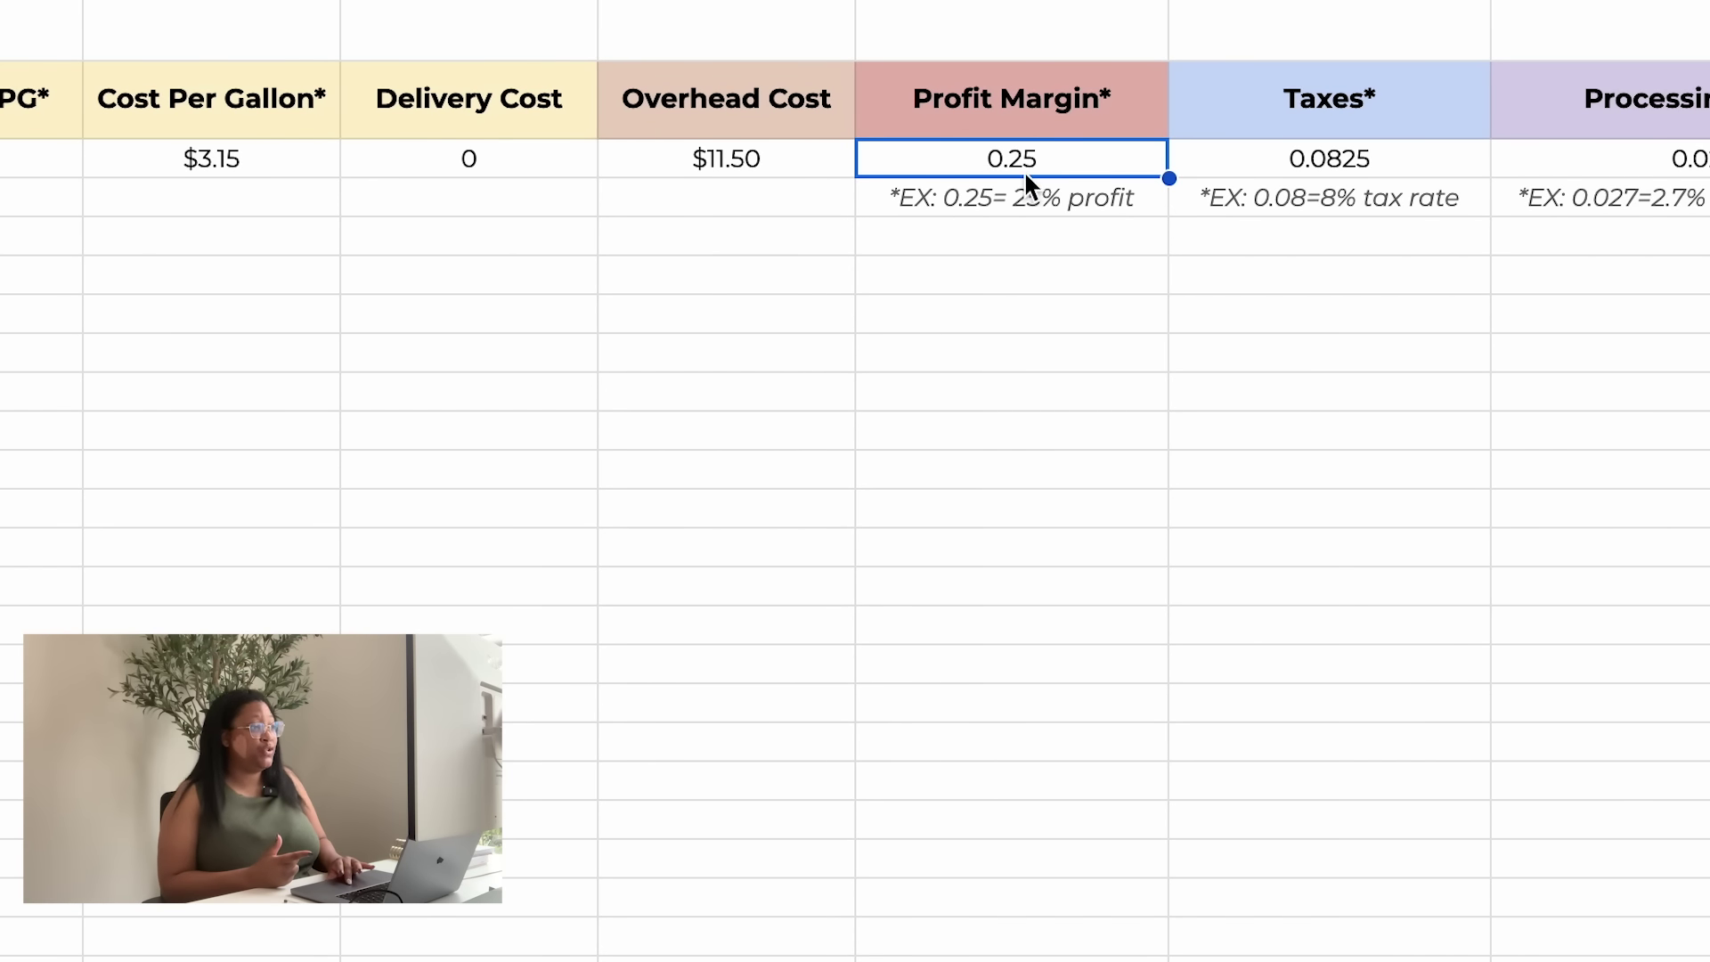
pyautogui.scroll(-10, 1071, 589)
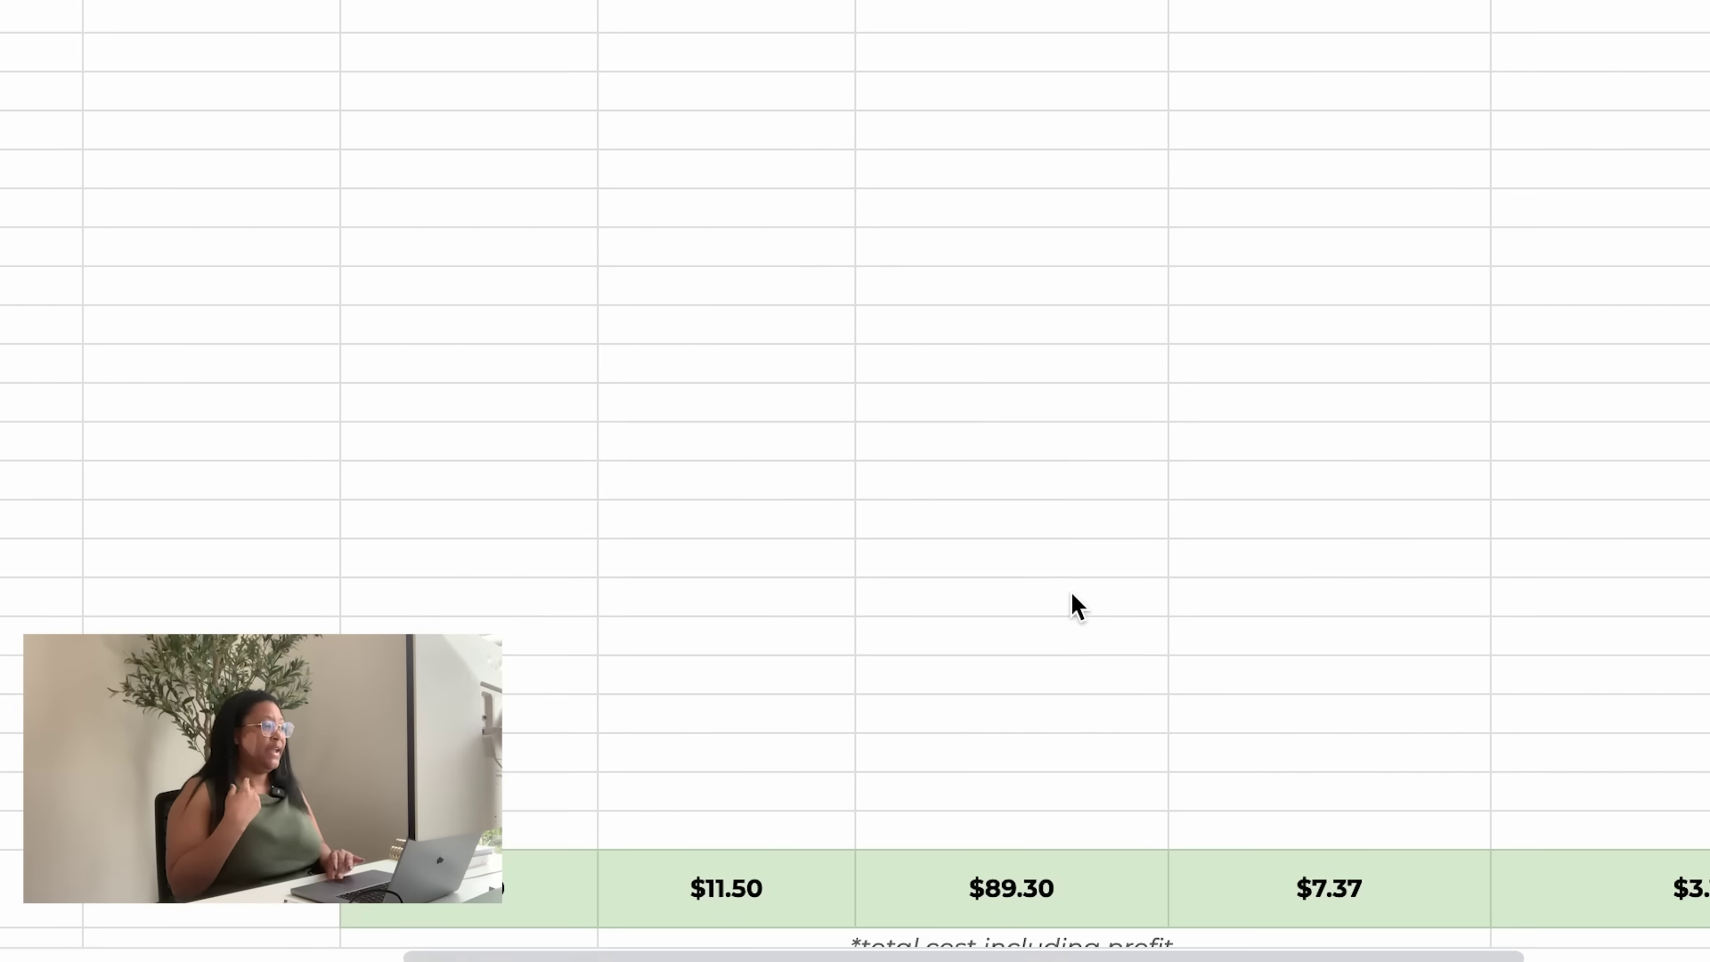
pyautogui.scroll(10, 1006, 894)
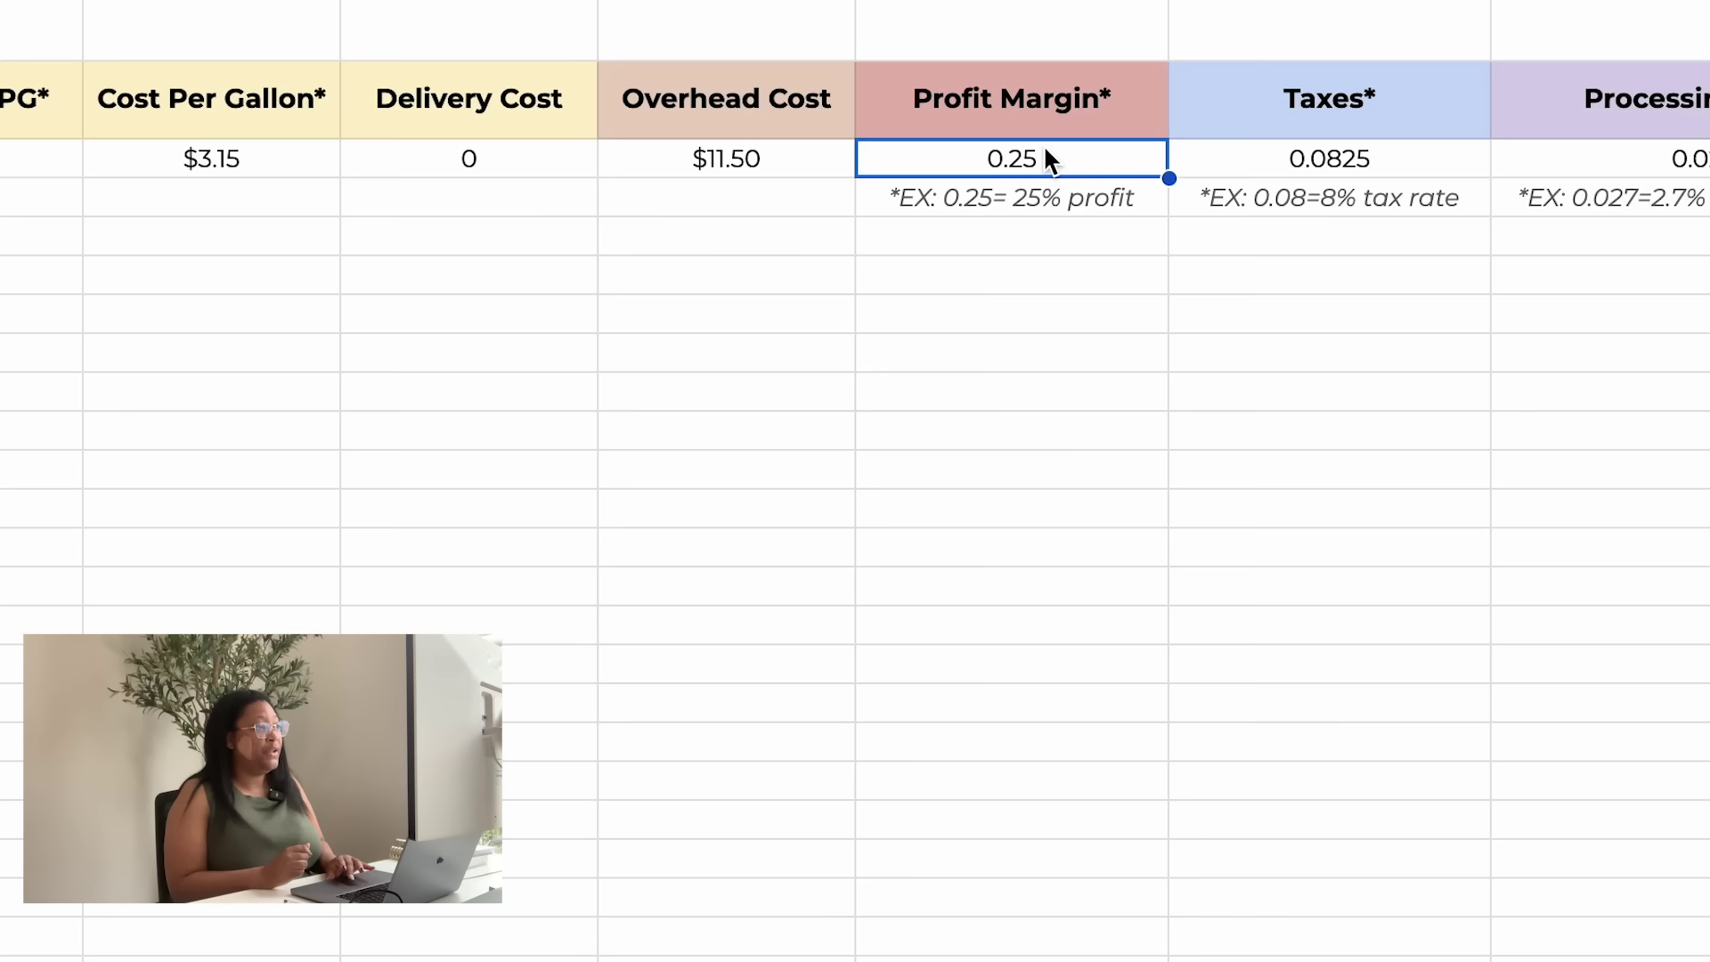
# - Try a profit margin of 0.1 and check its effect on the total cost including profit
pyautogui.doubleClick(1044, 144)
pyautogui.press('BackSpace')
pyautogui.press('BackSpace')
pyautogui.press('BackSpace')
pyautogui.write('.1')
pyautogui.click(1068, 283)
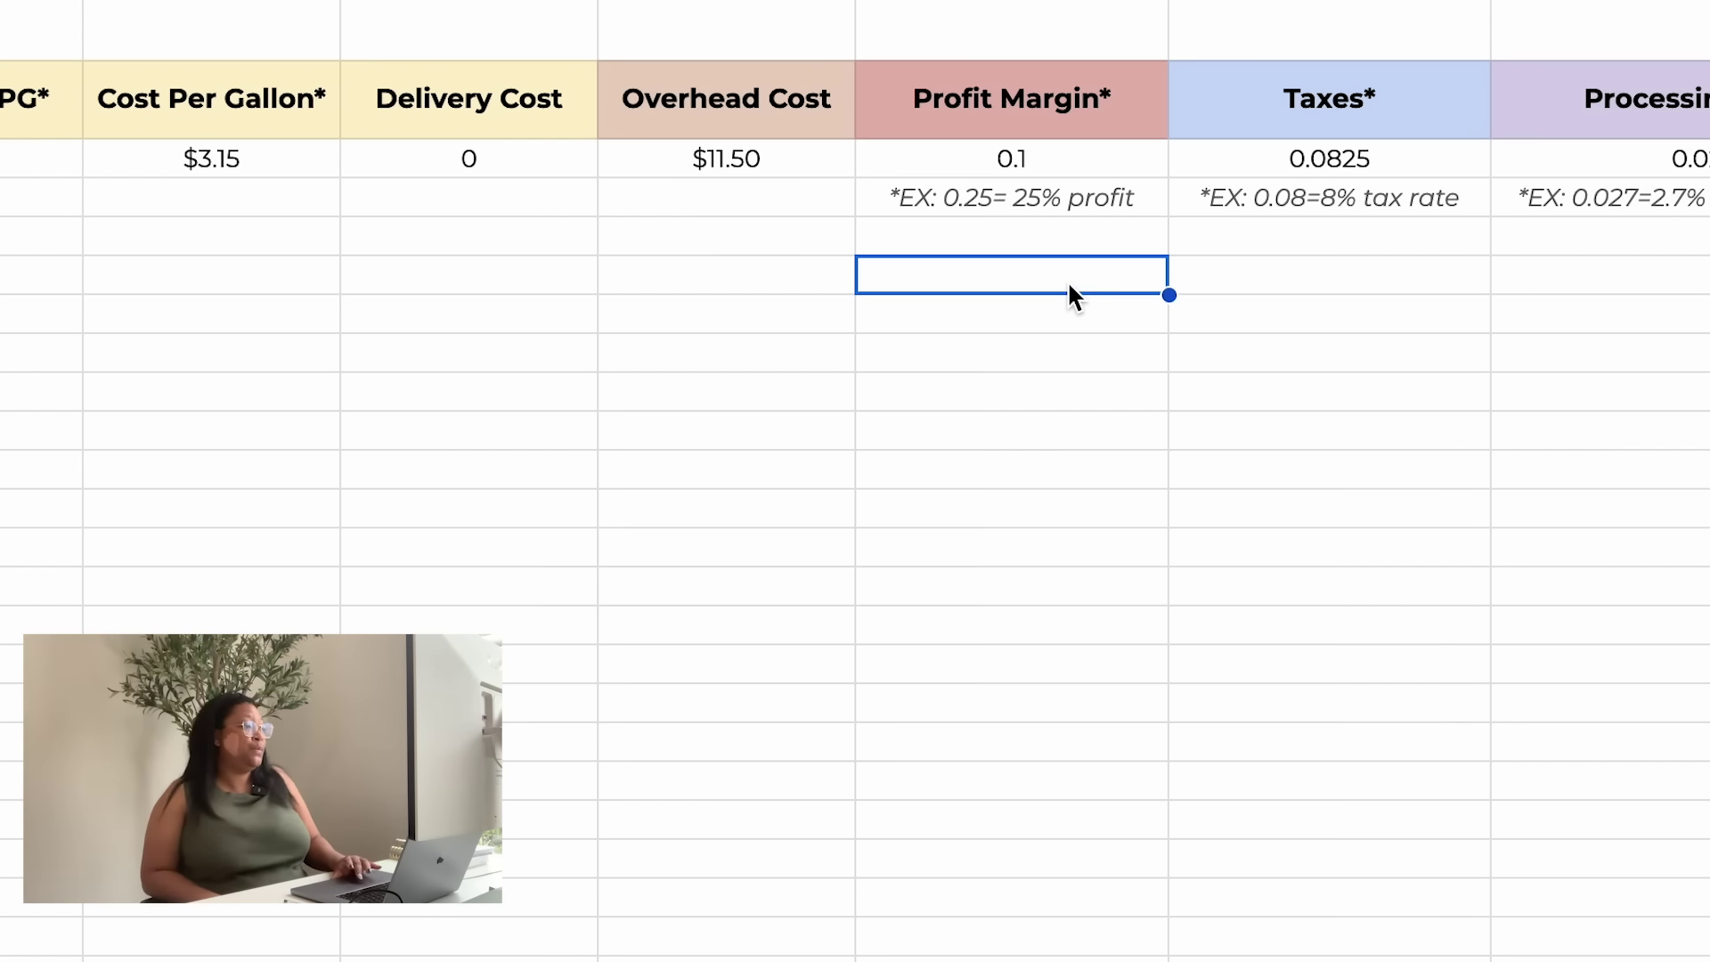
pyautogui.scroll(-10, 1011, 481)
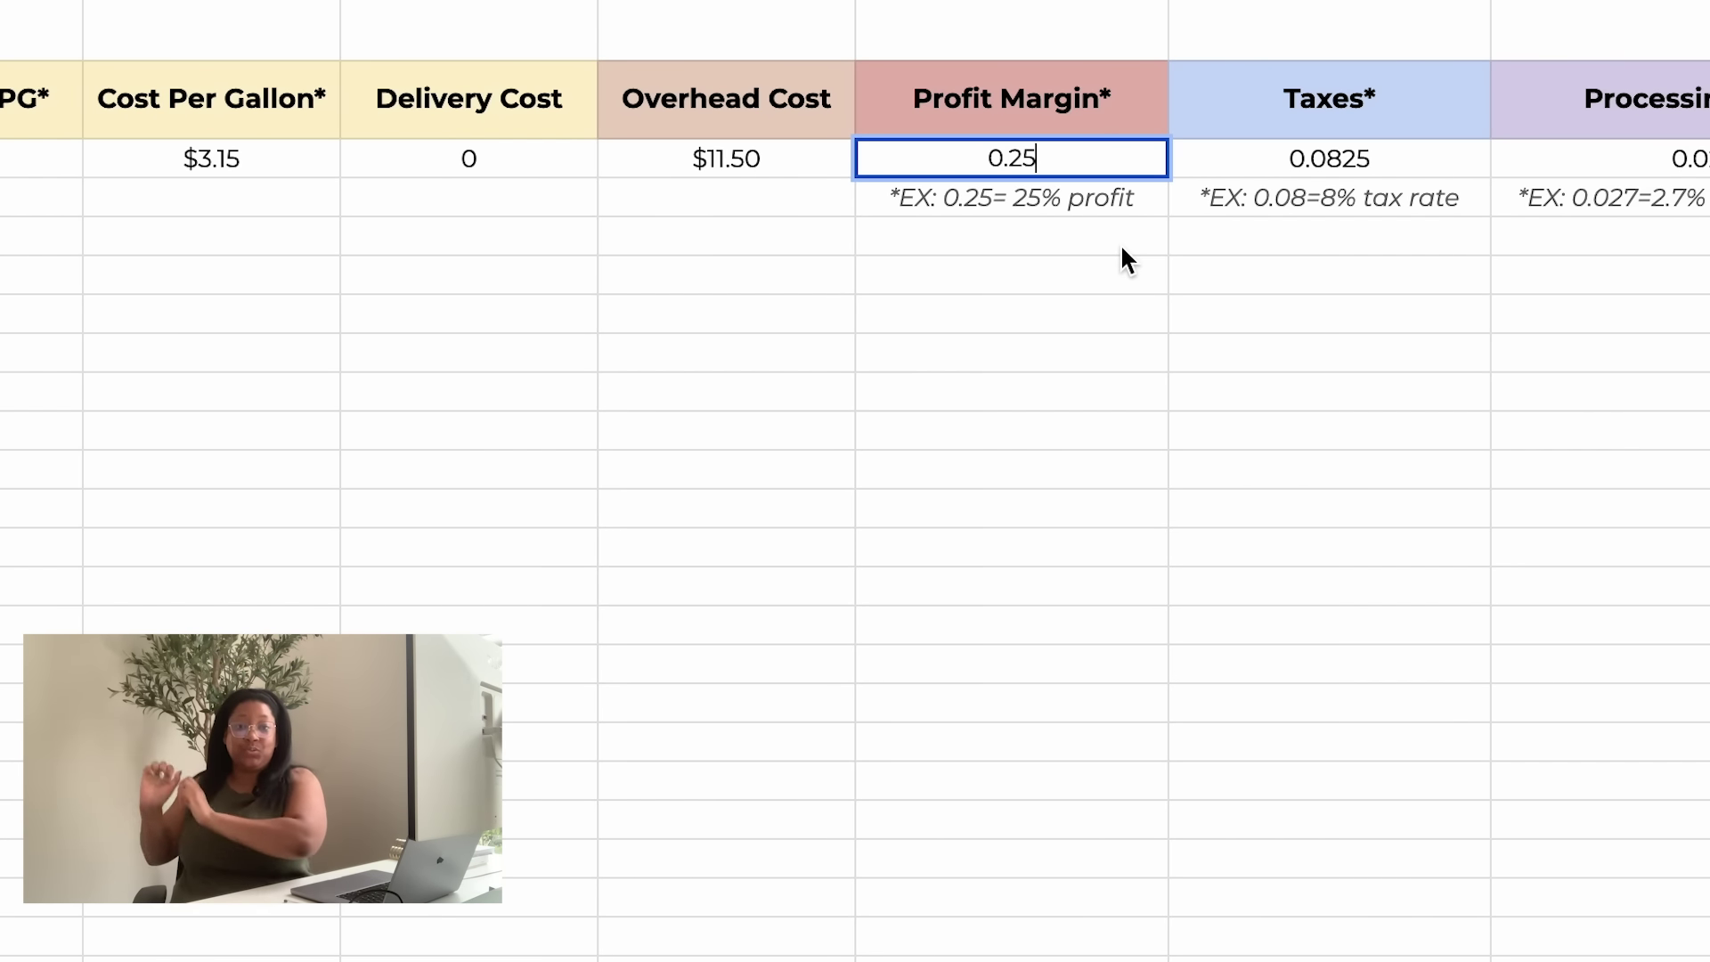
# - Re-enter the tax rate in the Taxes column as 0.0825
pyautogui.click(1353, 100)
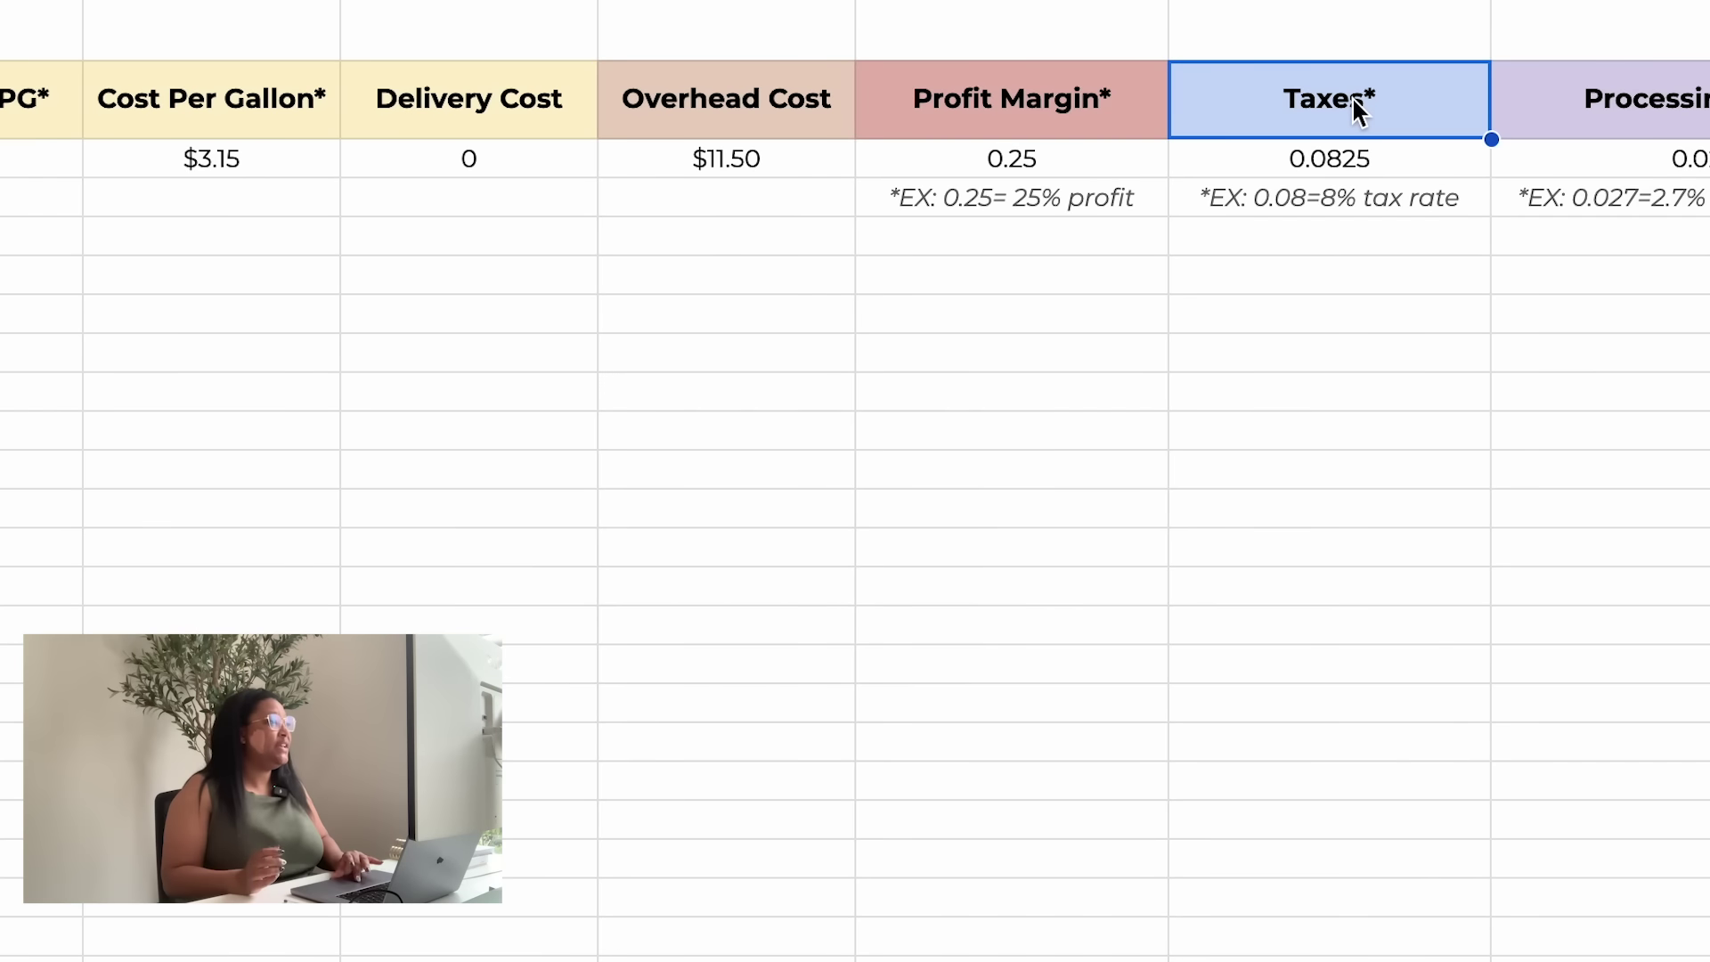
pyautogui.doubleClick(1340, 157)
pyautogui.press('BackSpace')
pyautogui.press('BackSpace')
pyautogui.write('25')
pyautogui.press('Return')
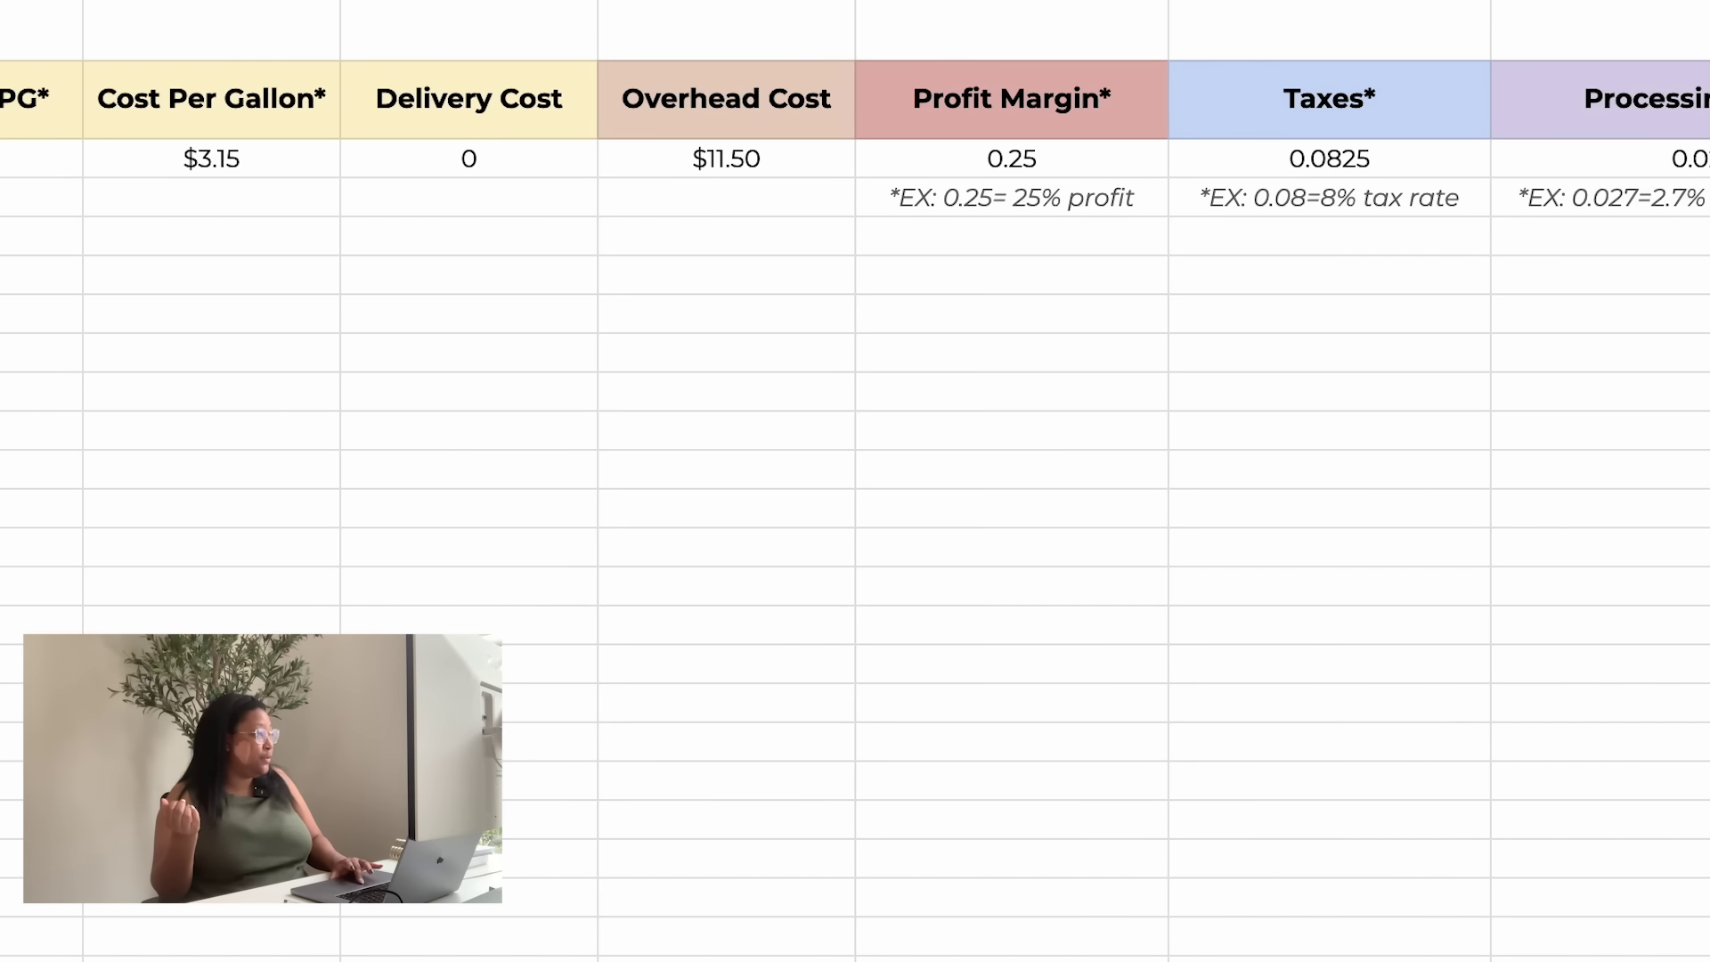
# - Edit the processing fee rate under the Processing heading of the cake quote
pyautogui.click(1692, 129)
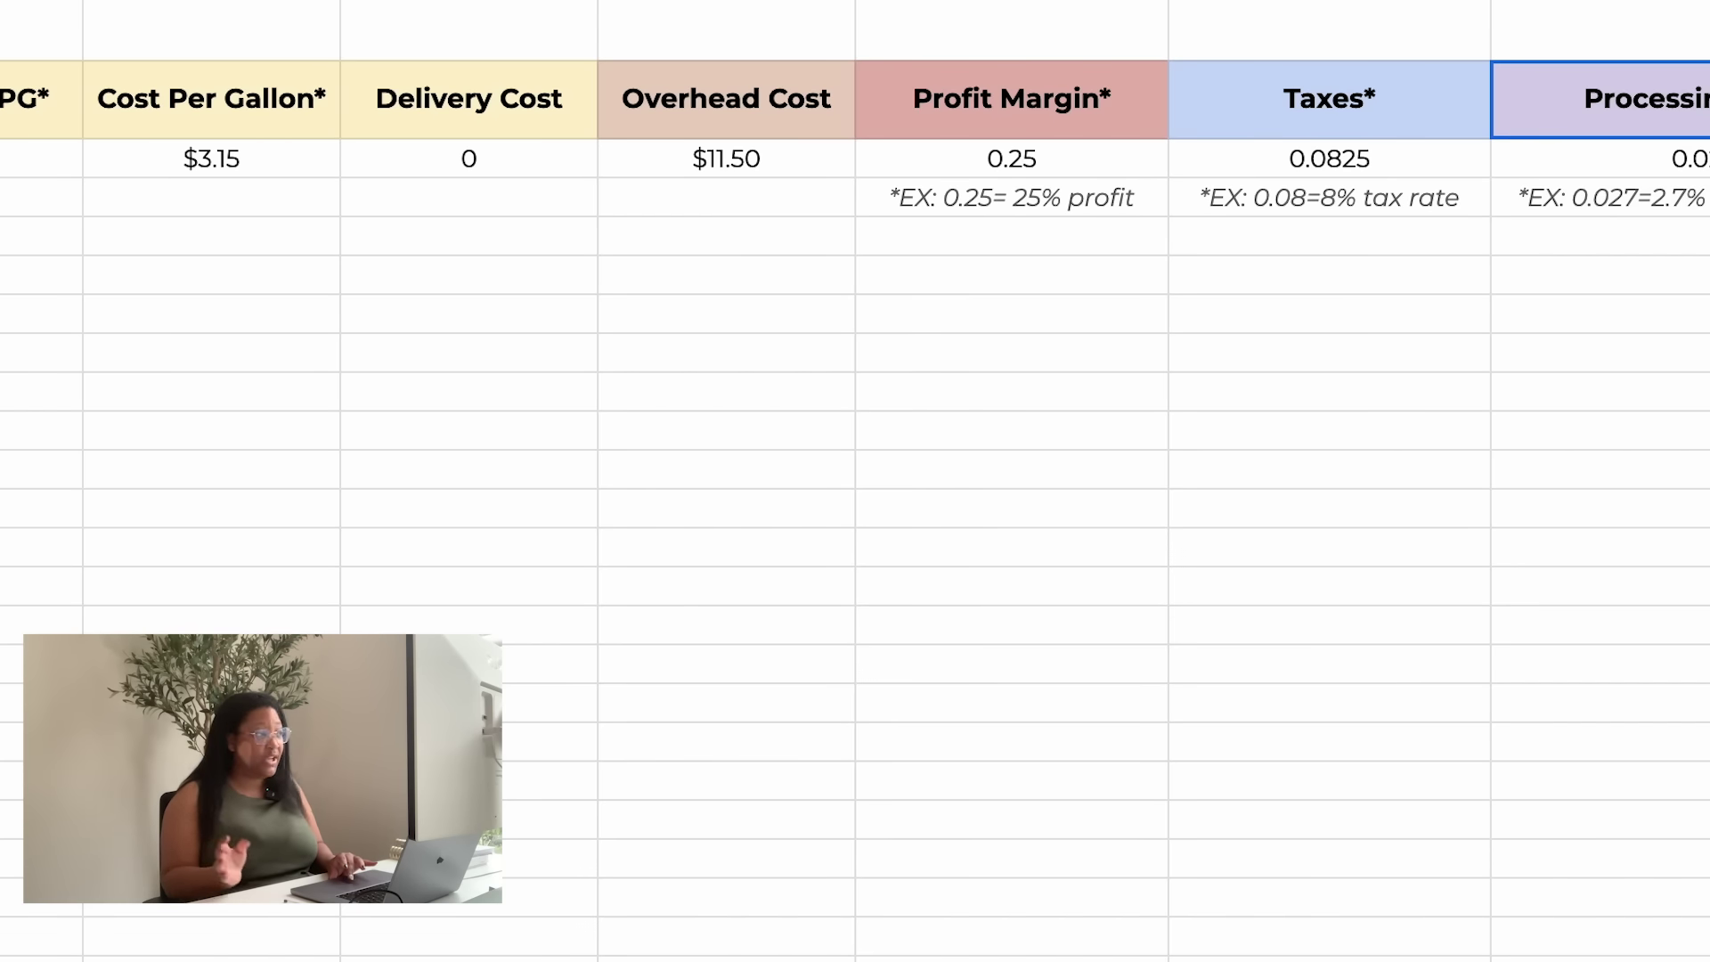
pyautogui.doubleClick(1691, 158)
pyautogui.write('0')
pyautogui.click(1692, 352)
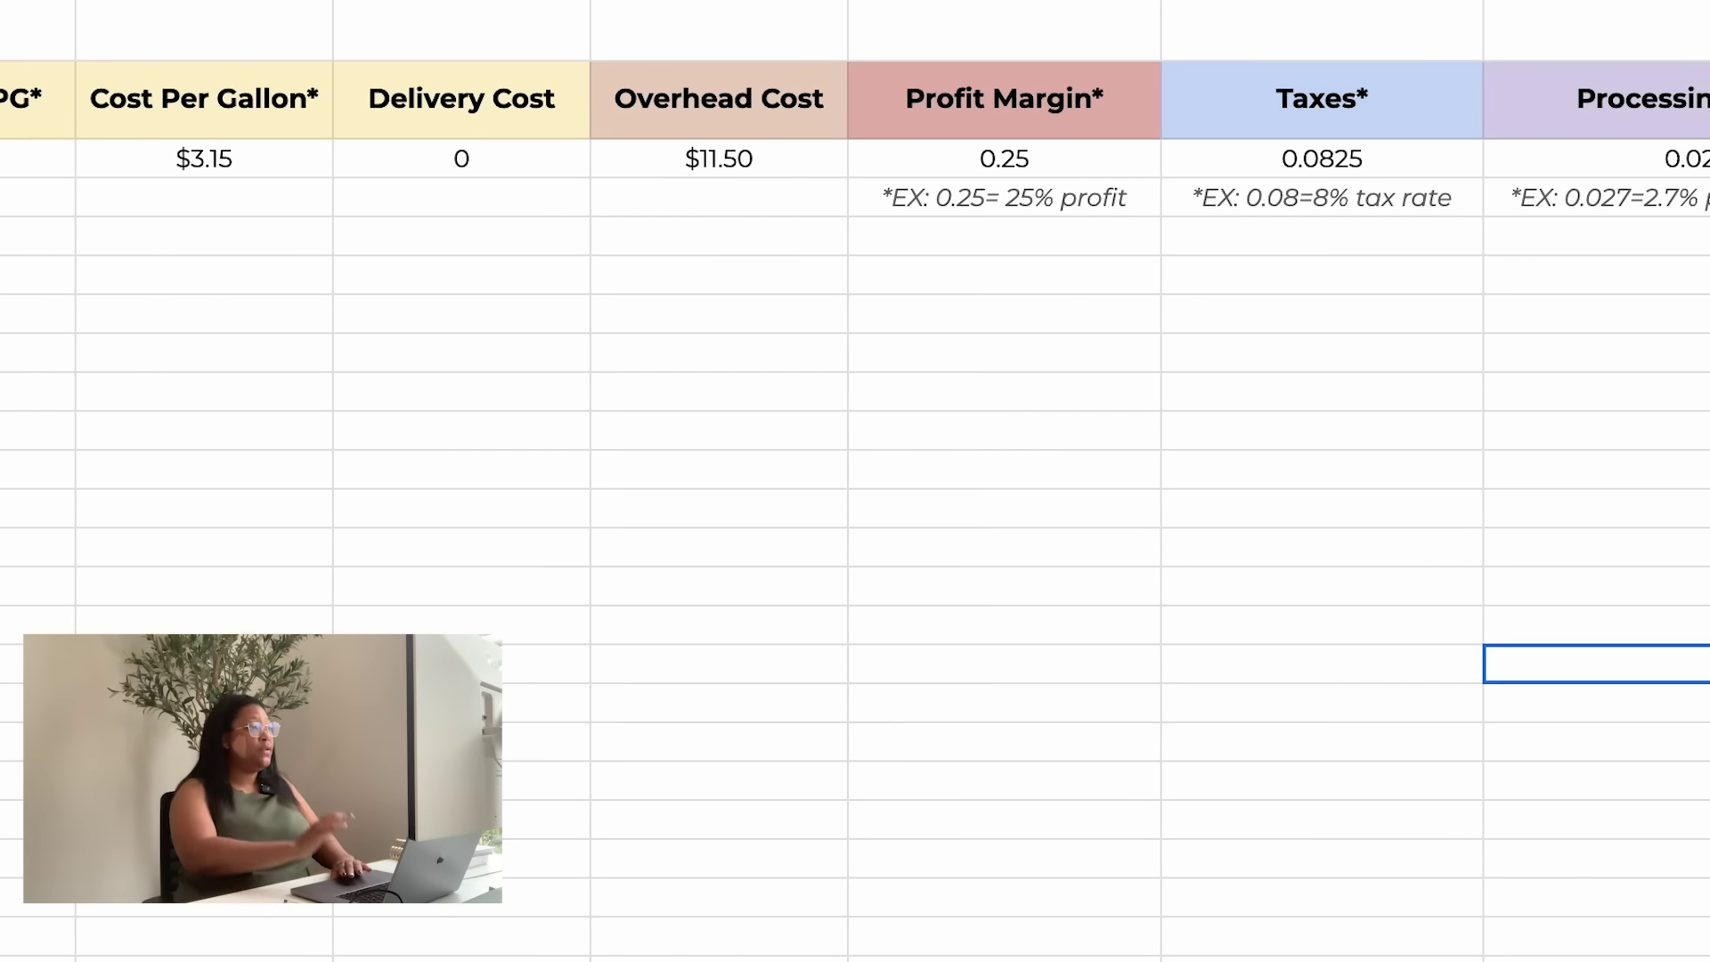
# - Review the Final Quote in the Summary along with its cake cost, decoration/supply, overhead and labor cost lines
pyautogui.hscroll(-10, 855, 481)
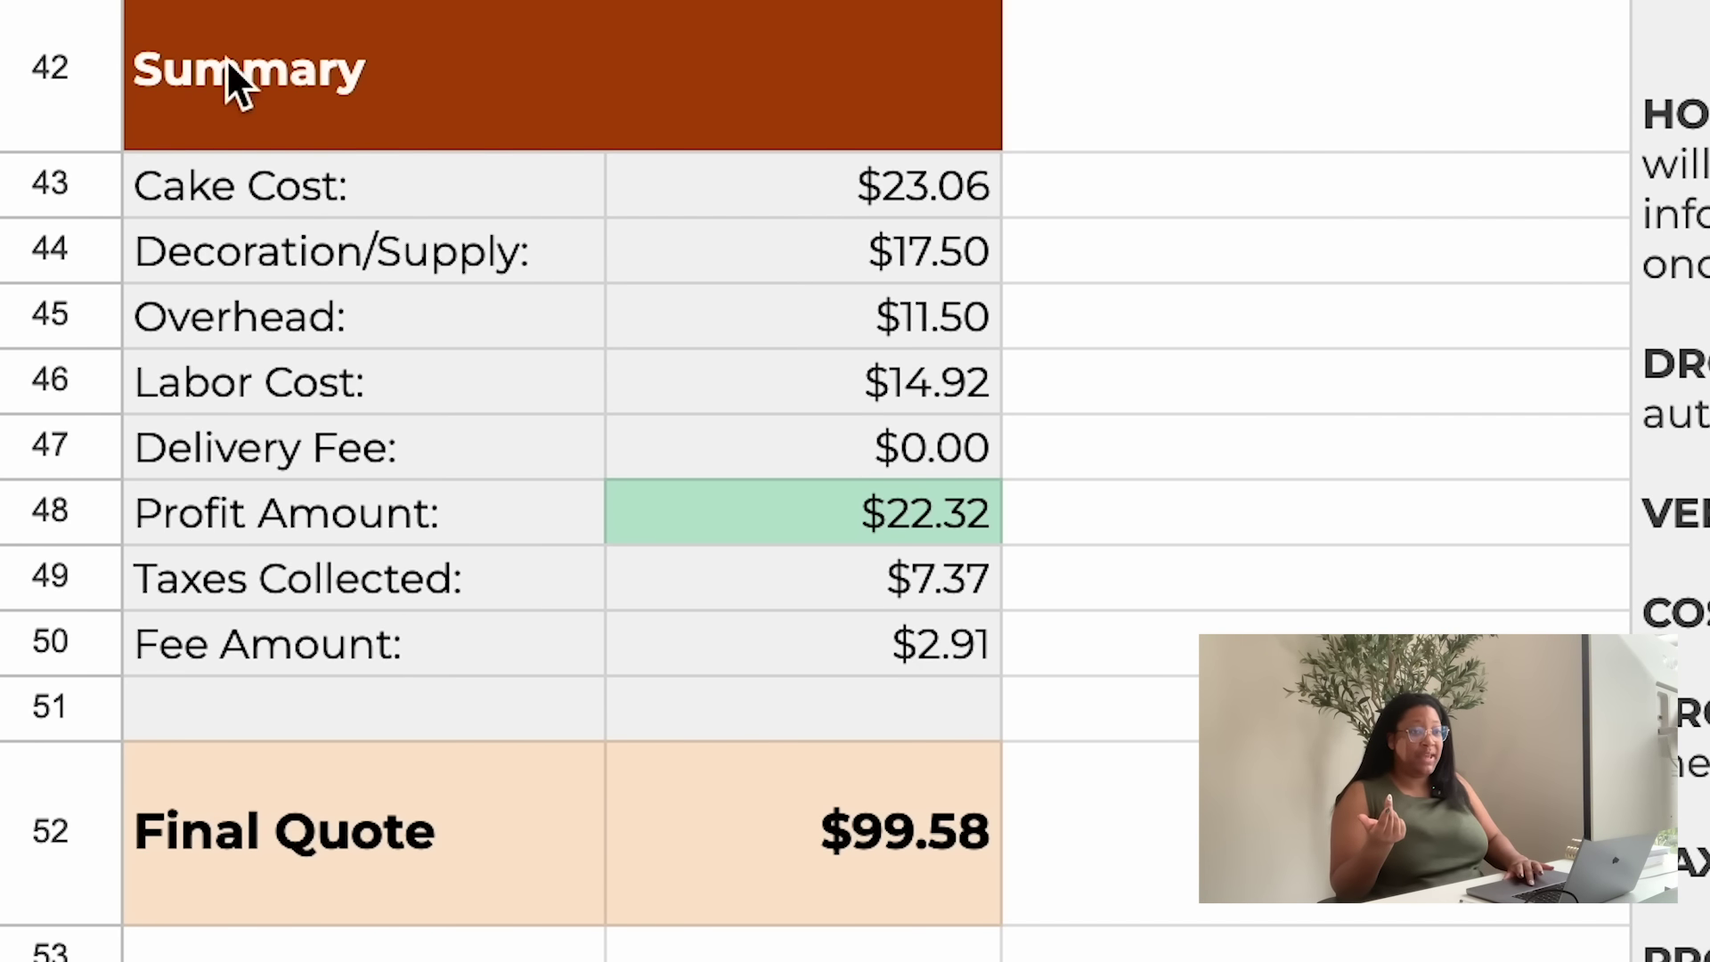
pyautogui.click(182, 864)
pyautogui.click(895, 844)
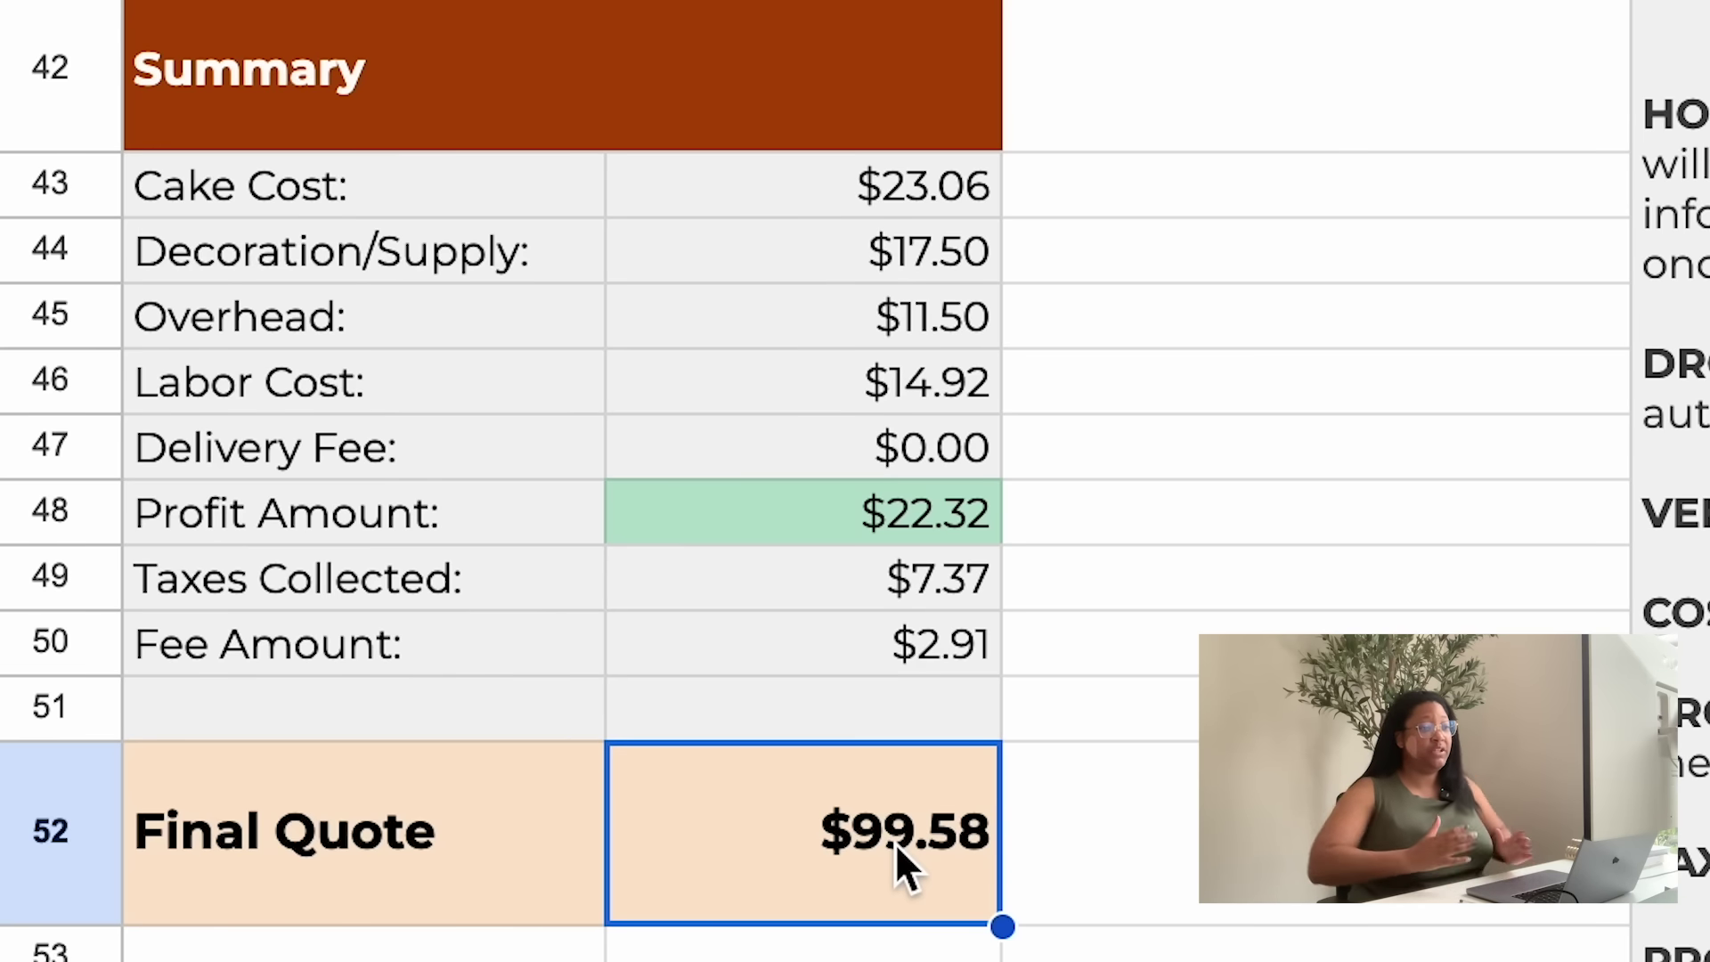
pyautogui.click(260, 183)
pyautogui.click(267, 257)
pyautogui.click(273, 312)
pyautogui.click(275, 378)
pyautogui.click(945, 658)
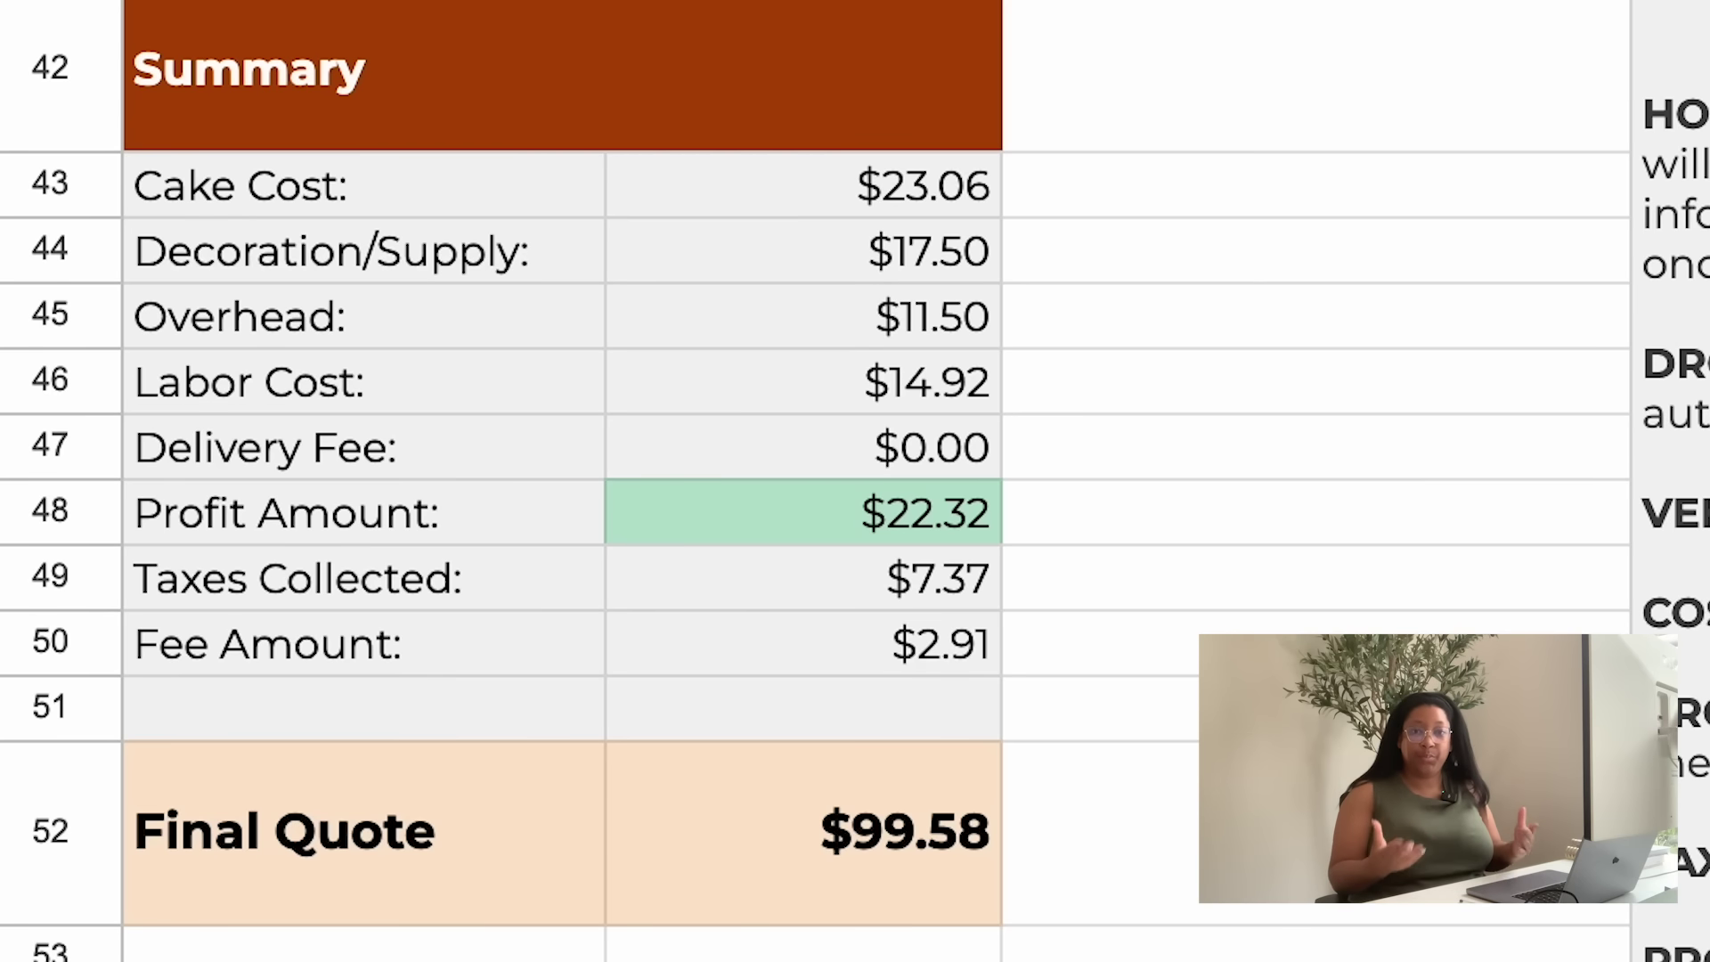
pyautogui.click(917, 846)
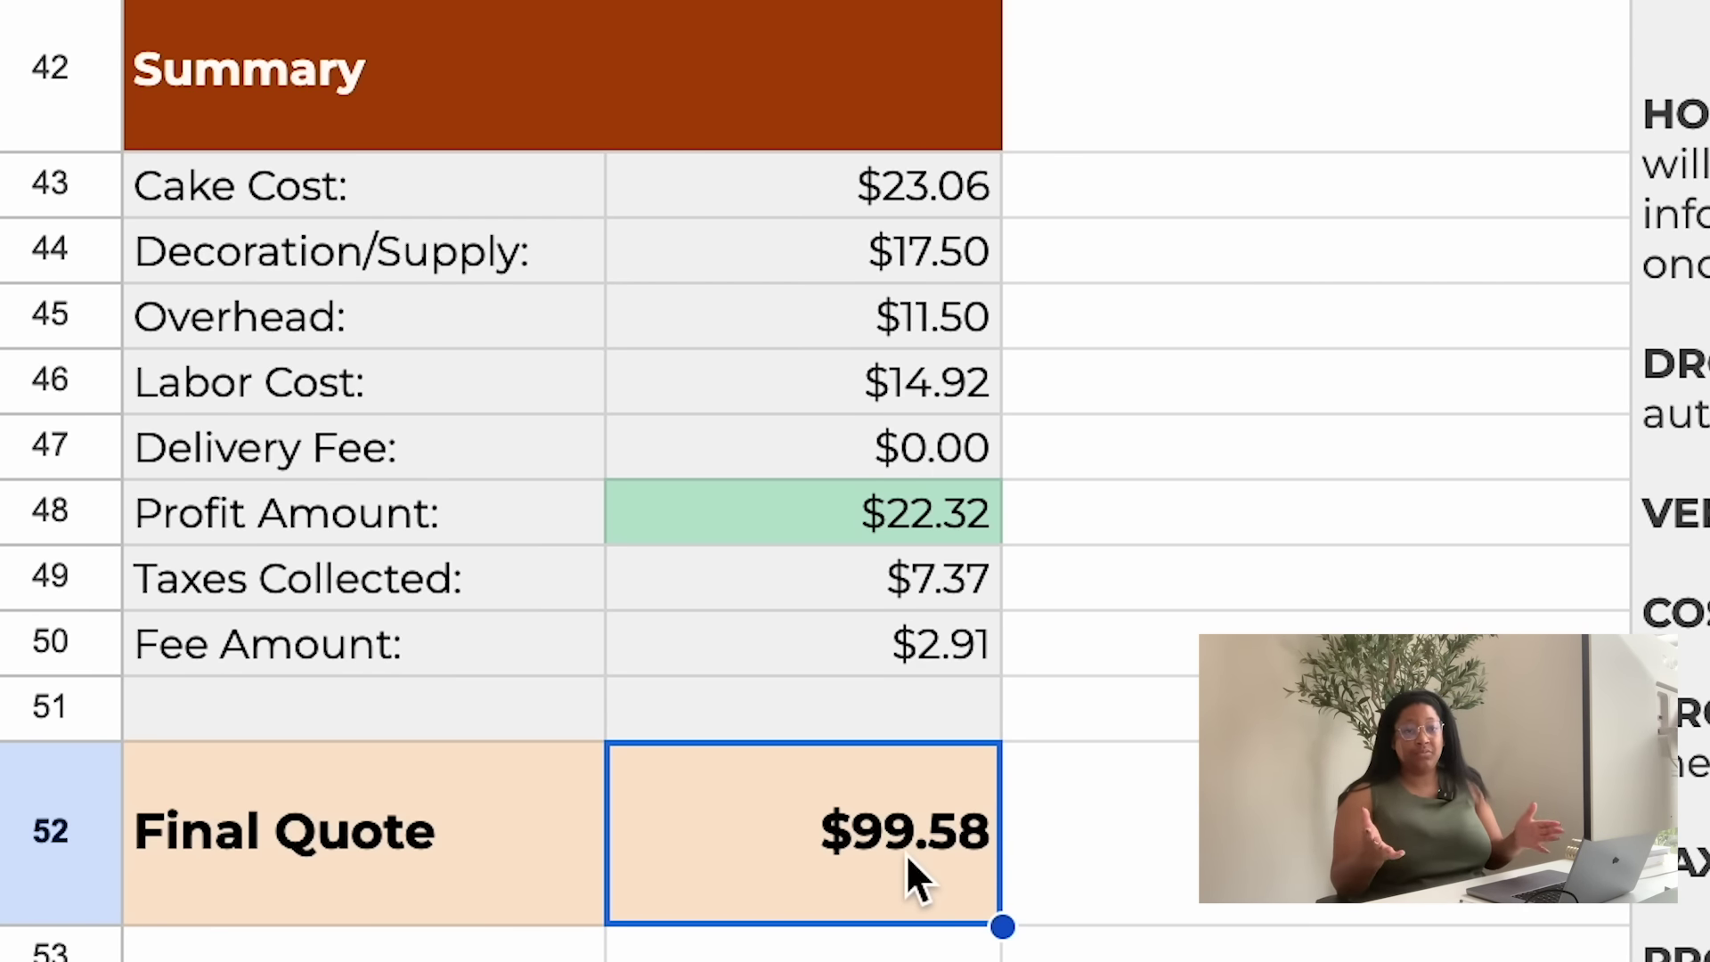
# - Examine the labor cost, profit amount, taxes collected and fee amount in the Summary
pyautogui.click(933, 622)
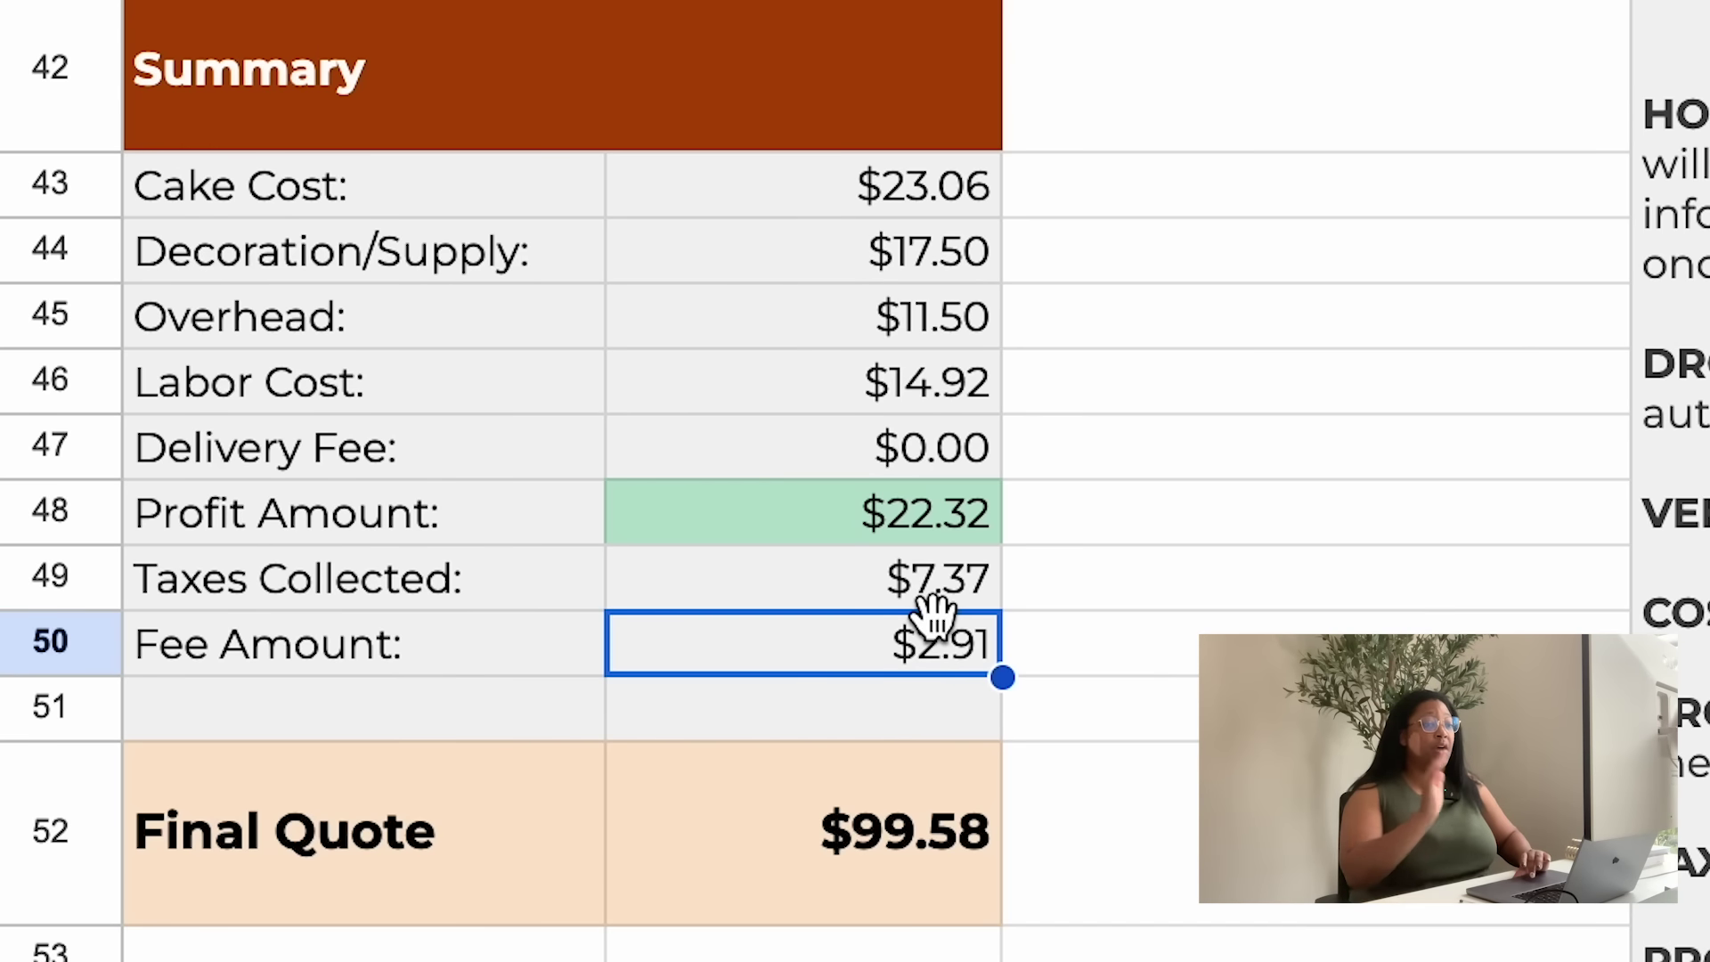
pyautogui.click(796, 71)
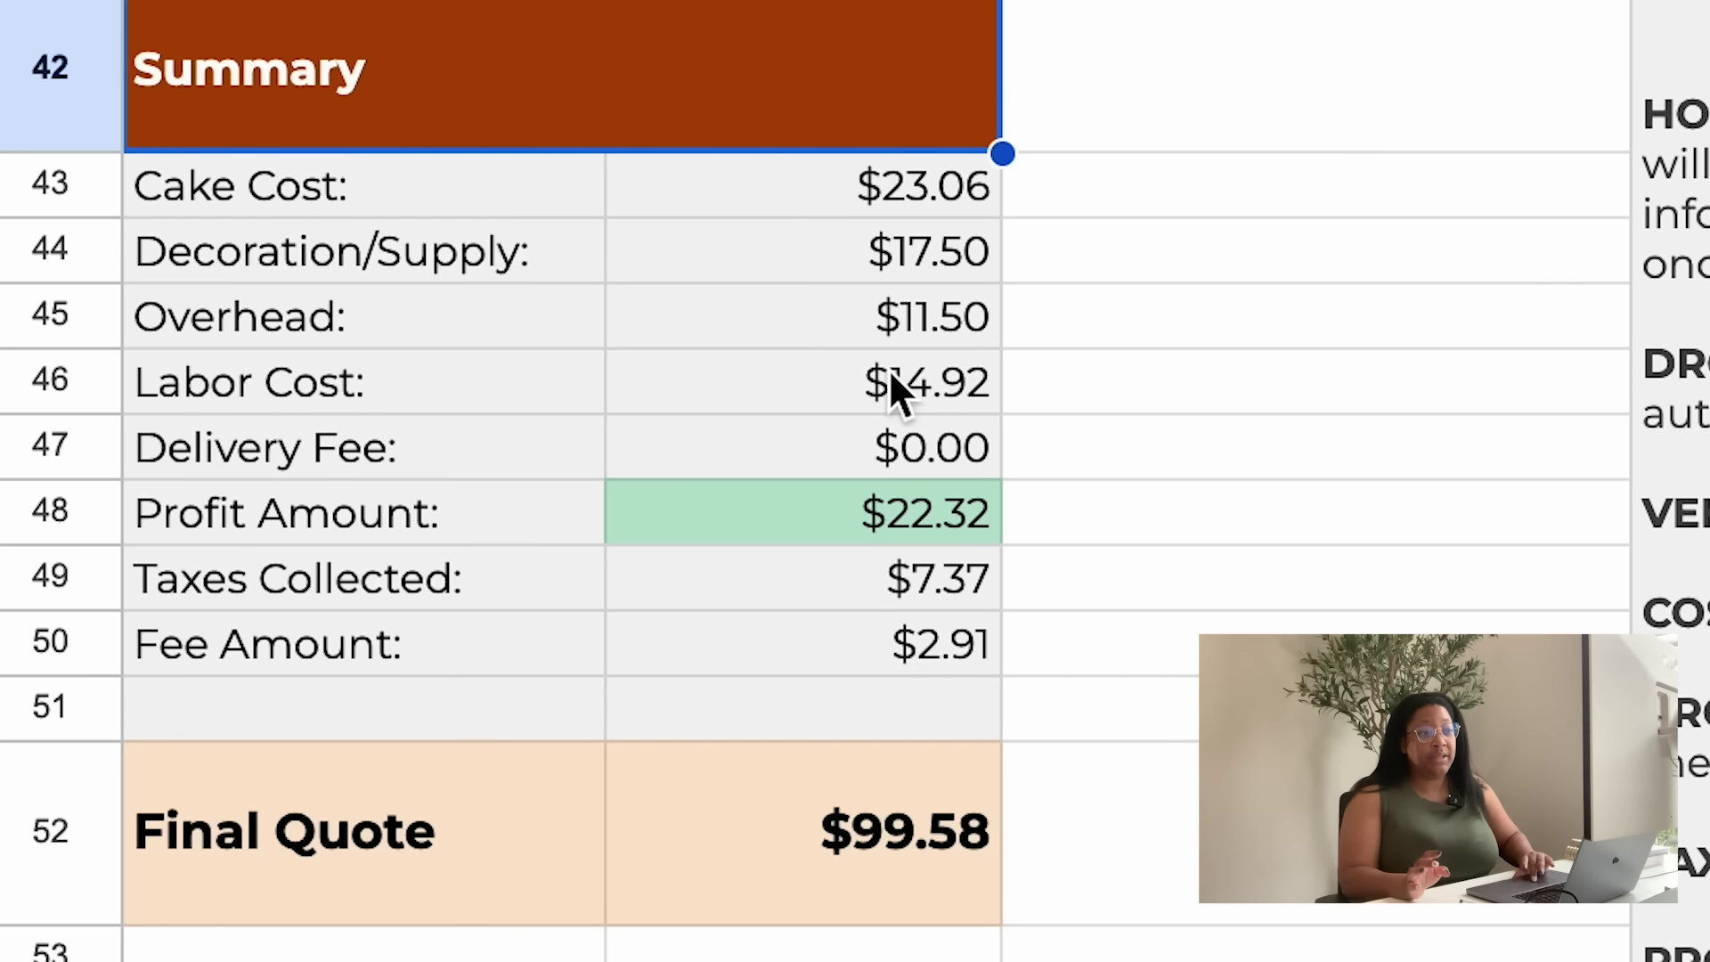
pyautogui.click(958, 383)
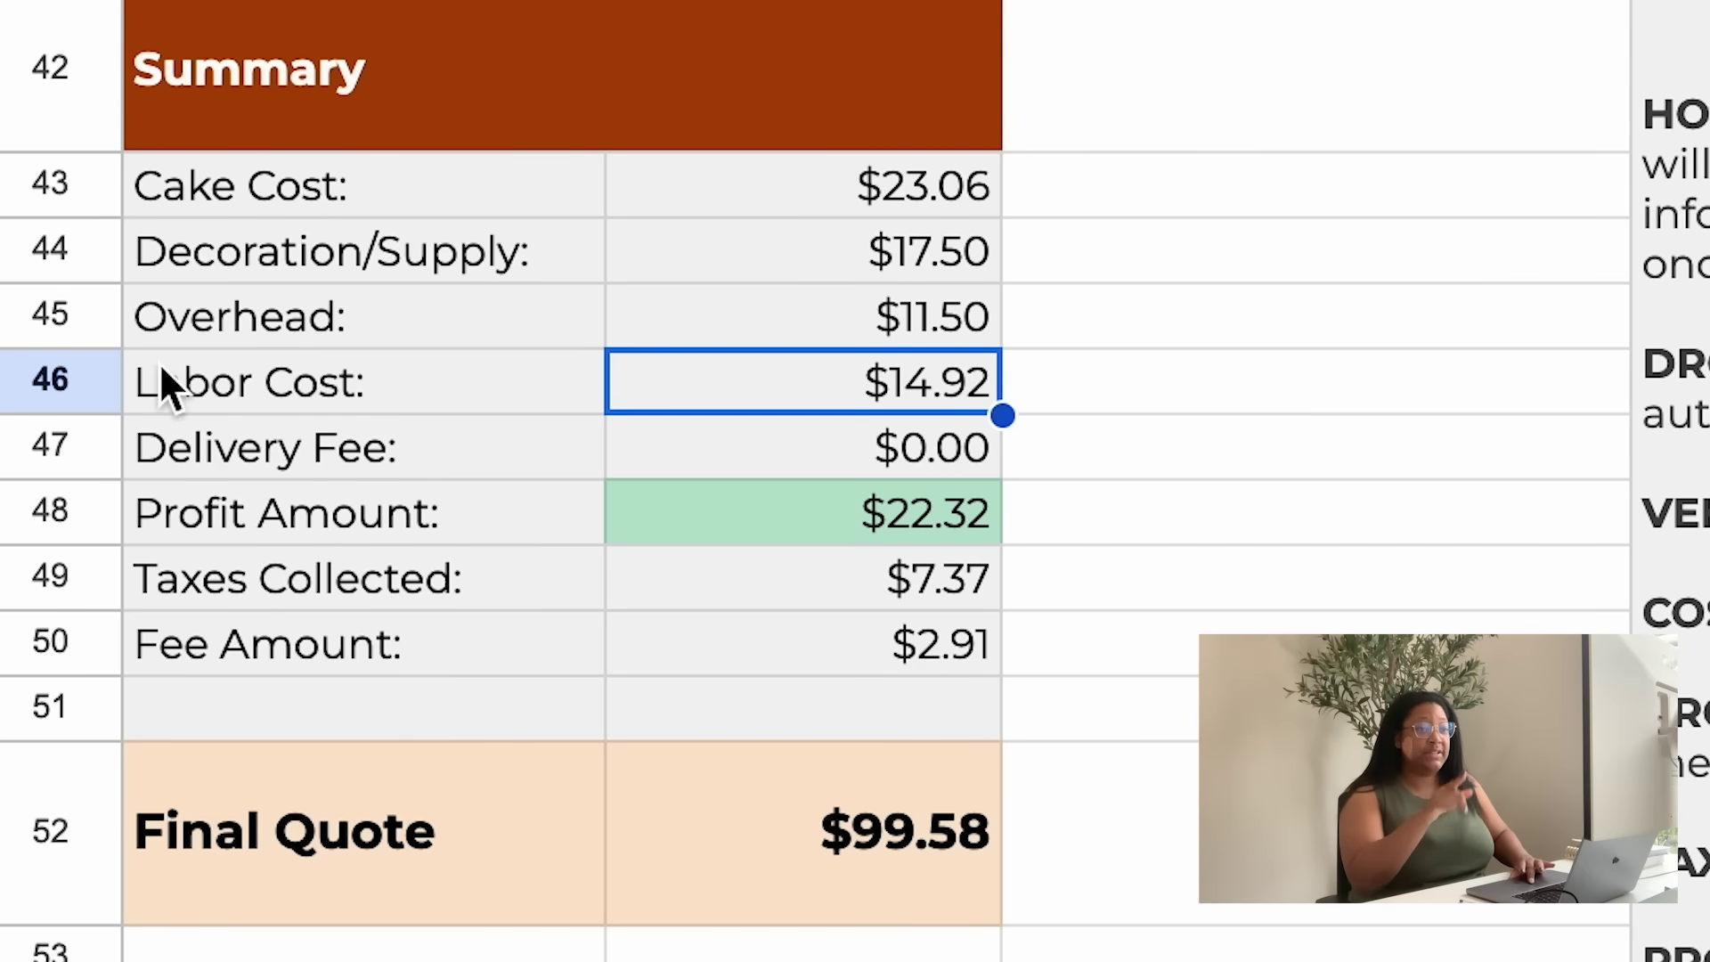
pyautogui.click(228, 395)
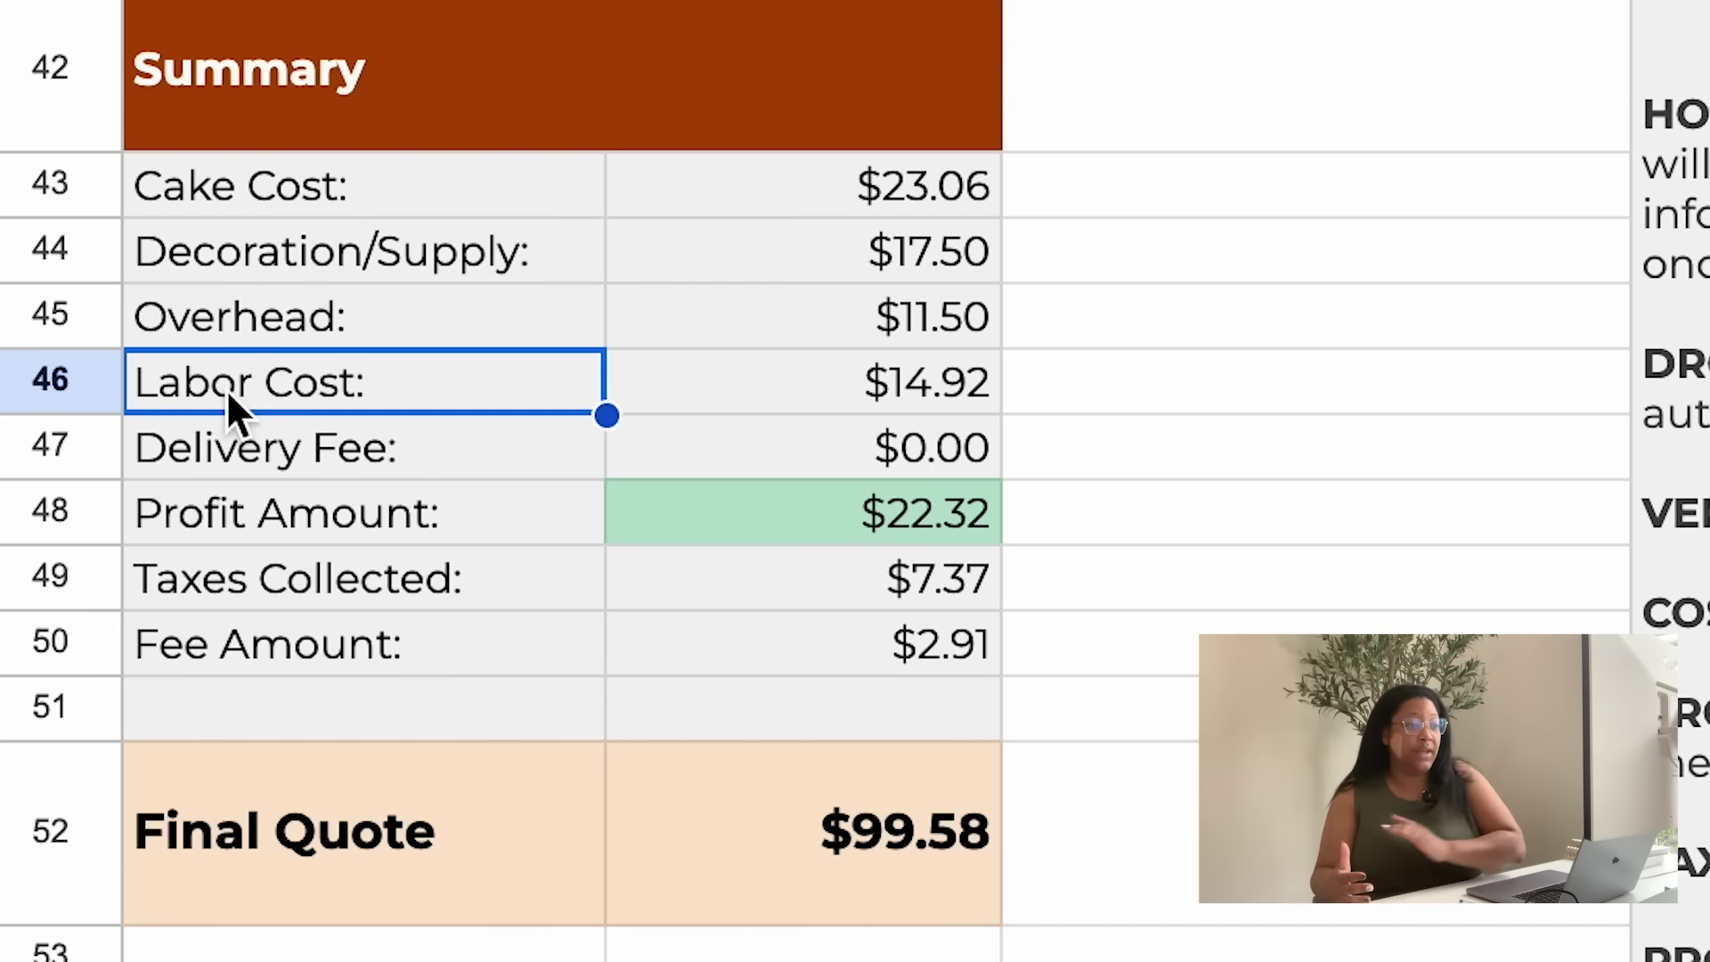
pyautogui.click(894, 517)
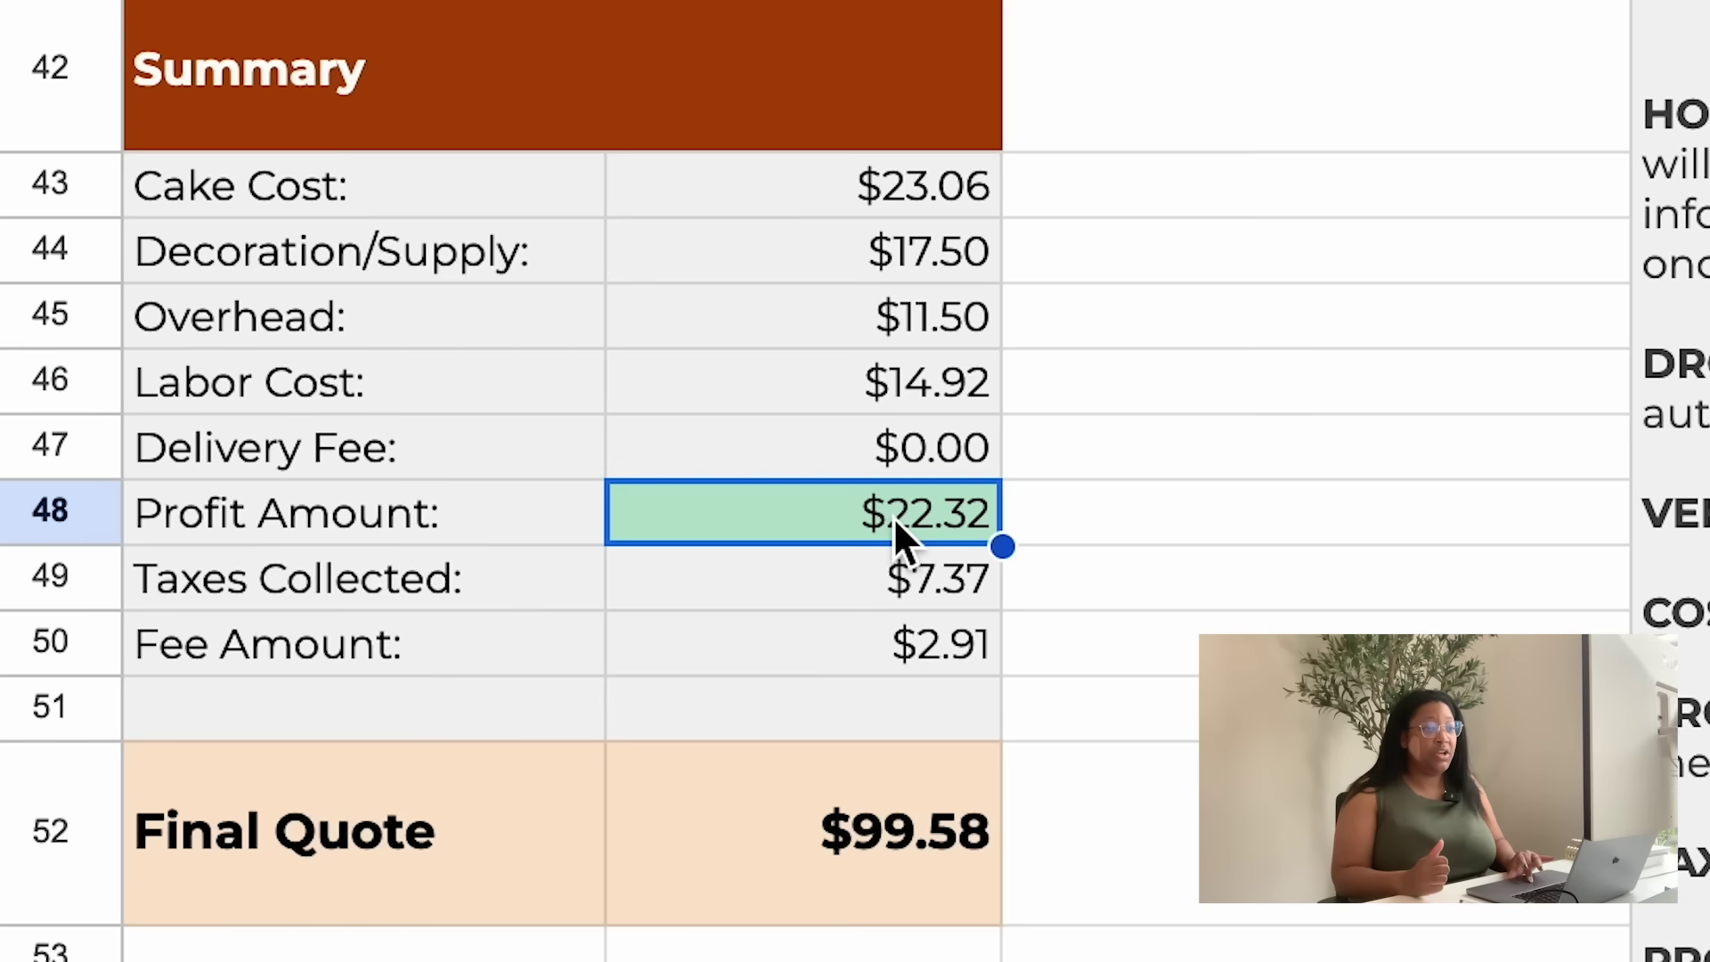
pyautogui.click(930, 574)
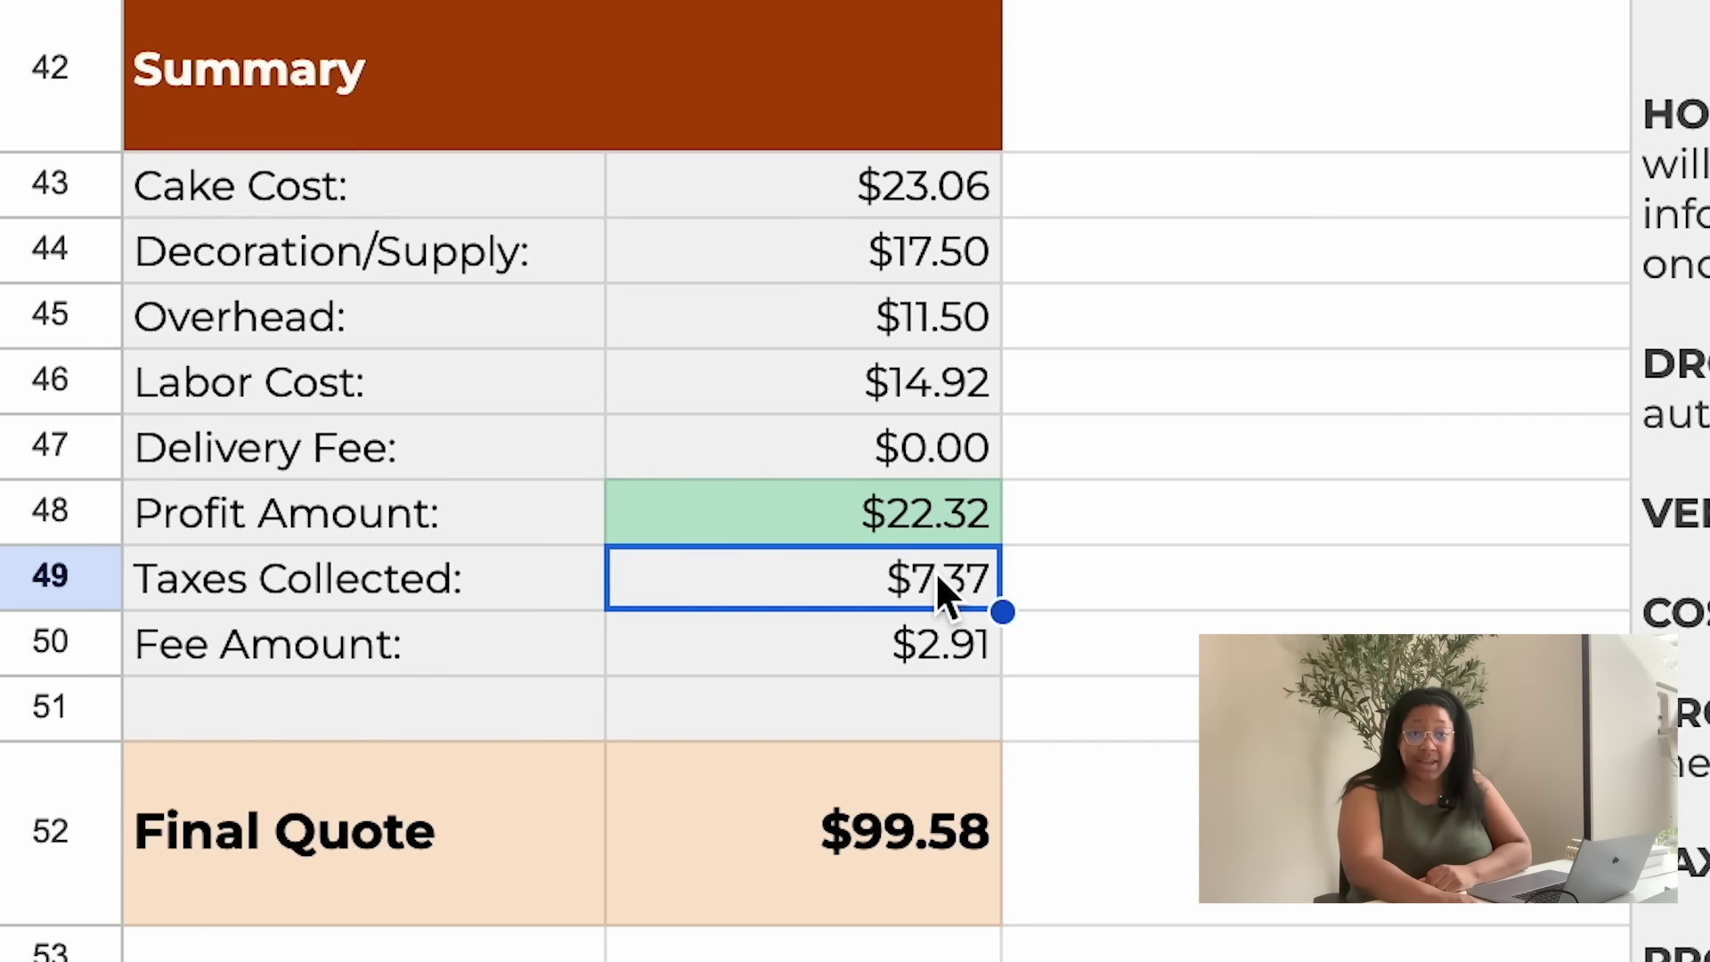
pyautogui.click(948, 649)
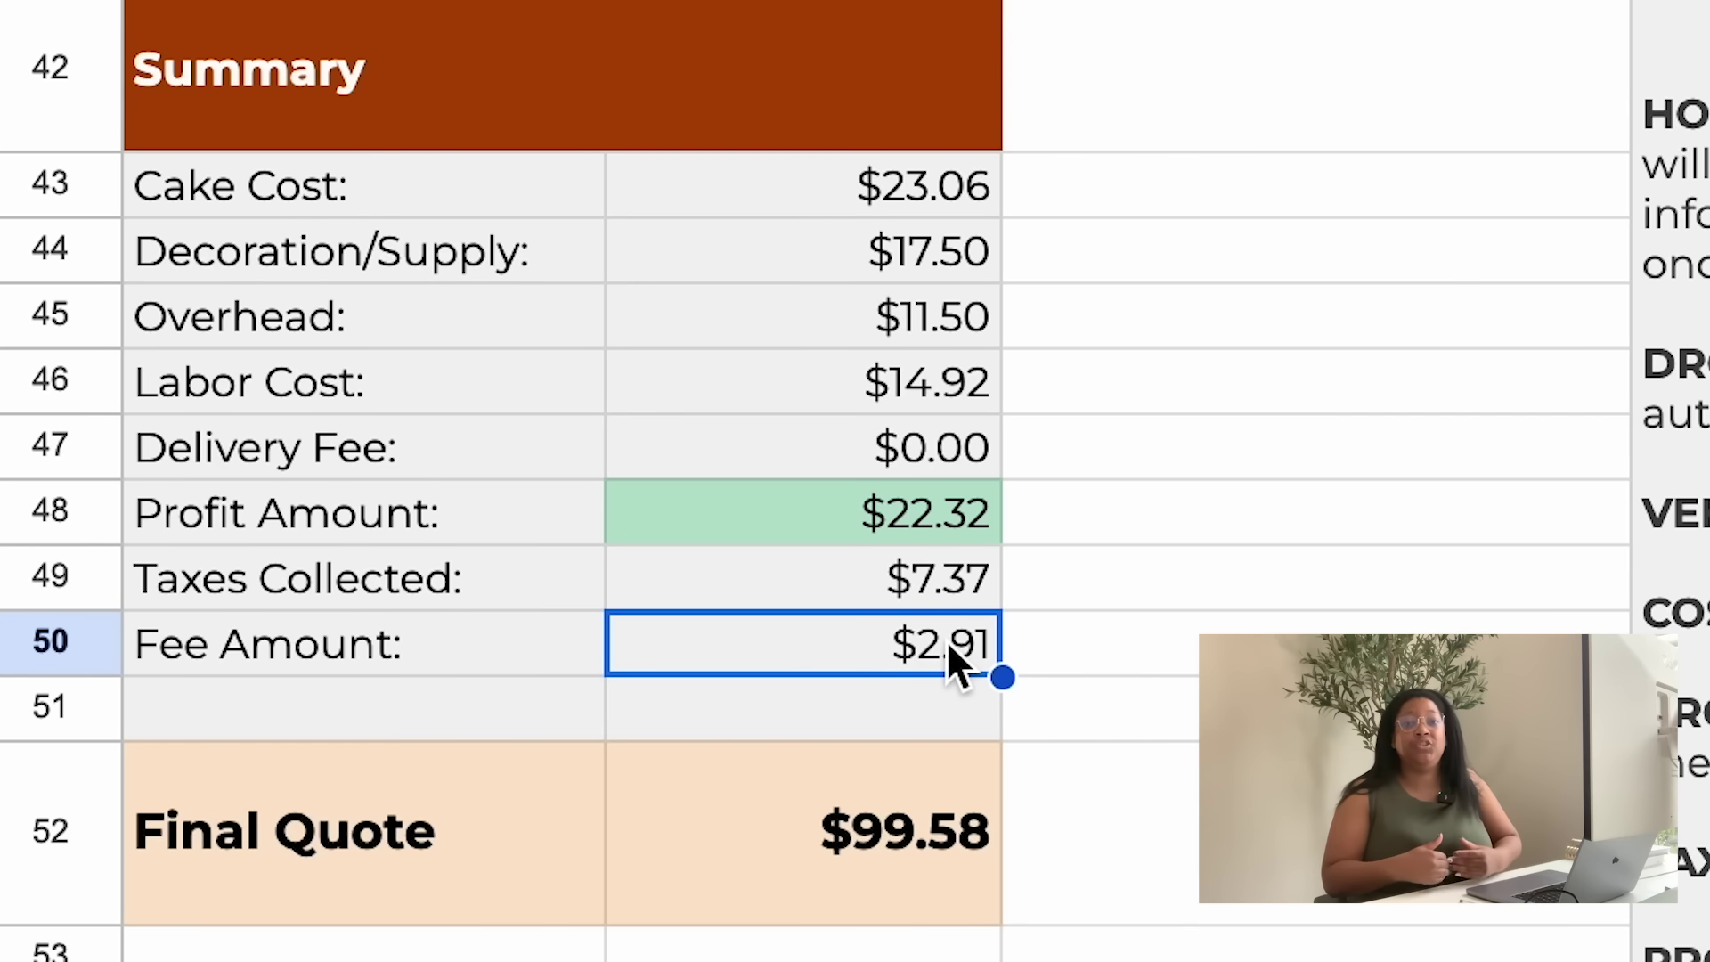